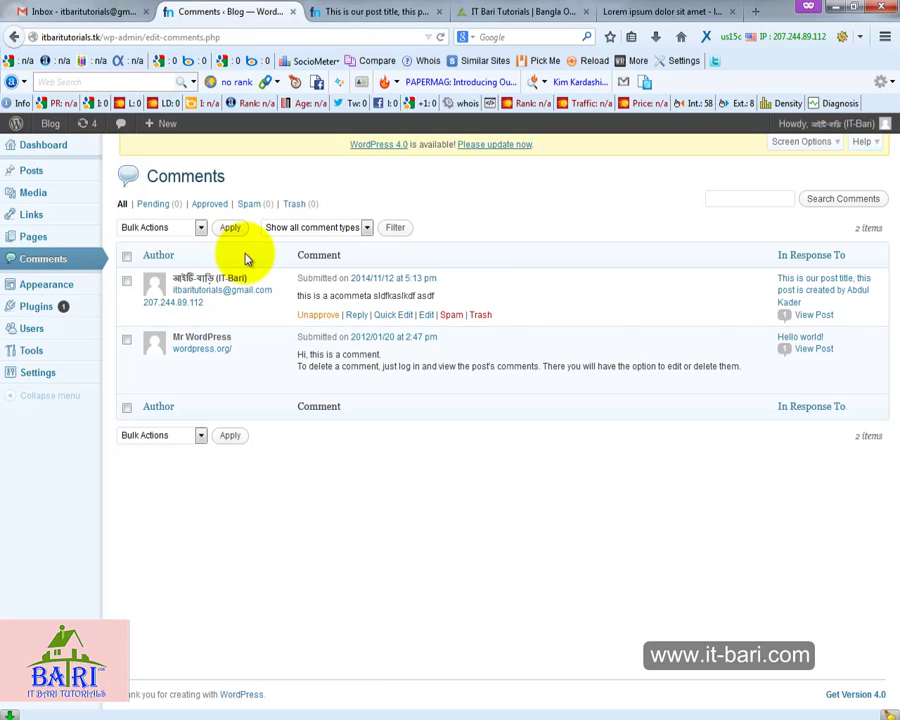
# - Open the theme management page, load the blog's home page in its own tab, and dismiss the advert covering it
pyautogui.click(50, 286)
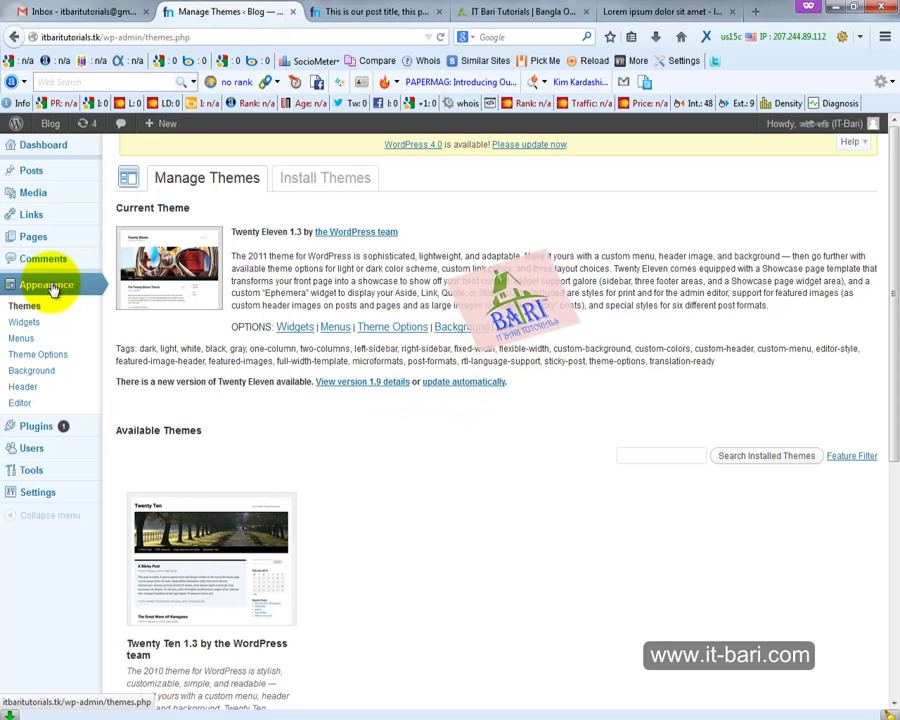
pyautogui.click(358, 11)
pyautogui.scroll(15, 420, 310)
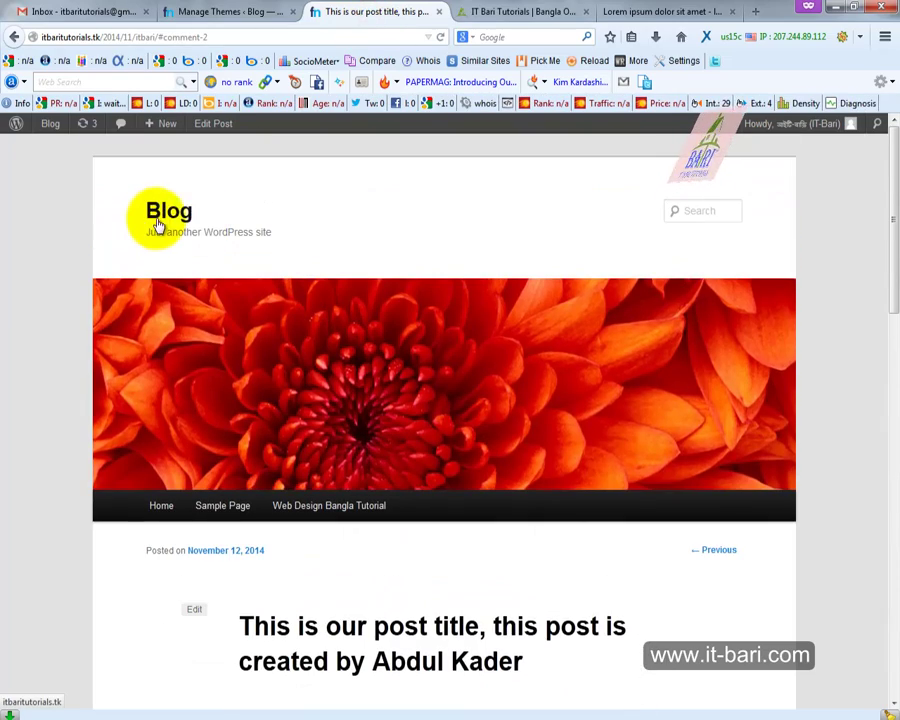
pyautogui.click(163, 220)
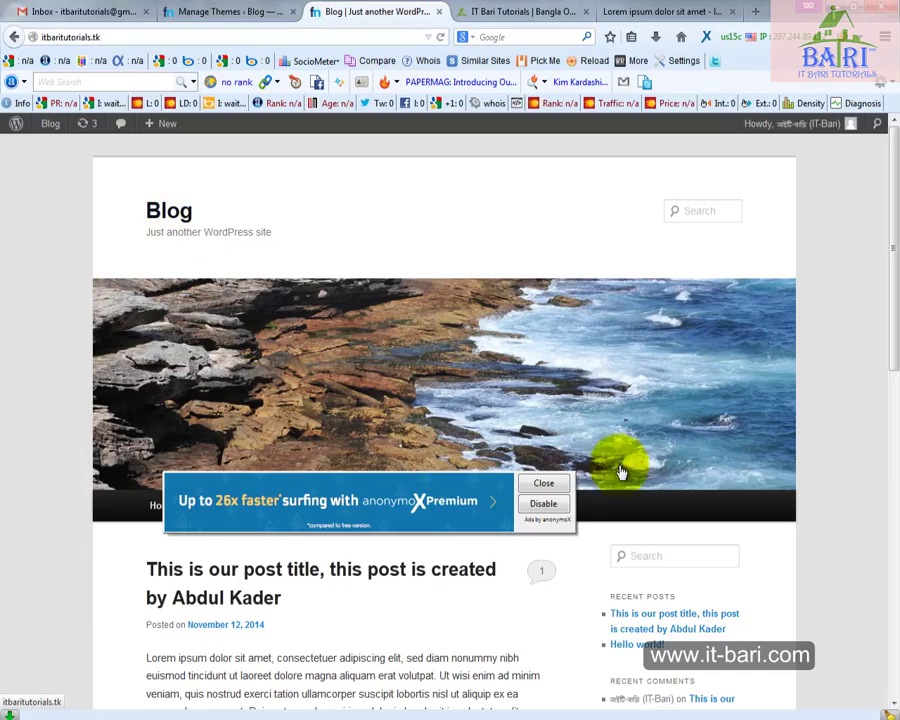
pyautogui.click(544, 483)
# - Examine the current theme's layout on the home page: site title, search box, header image, navigation menu, posts, sidebar and footer
pyautogui.scroll(-5, 436, 476)
pyautogui.scroll(5, 443, 462)
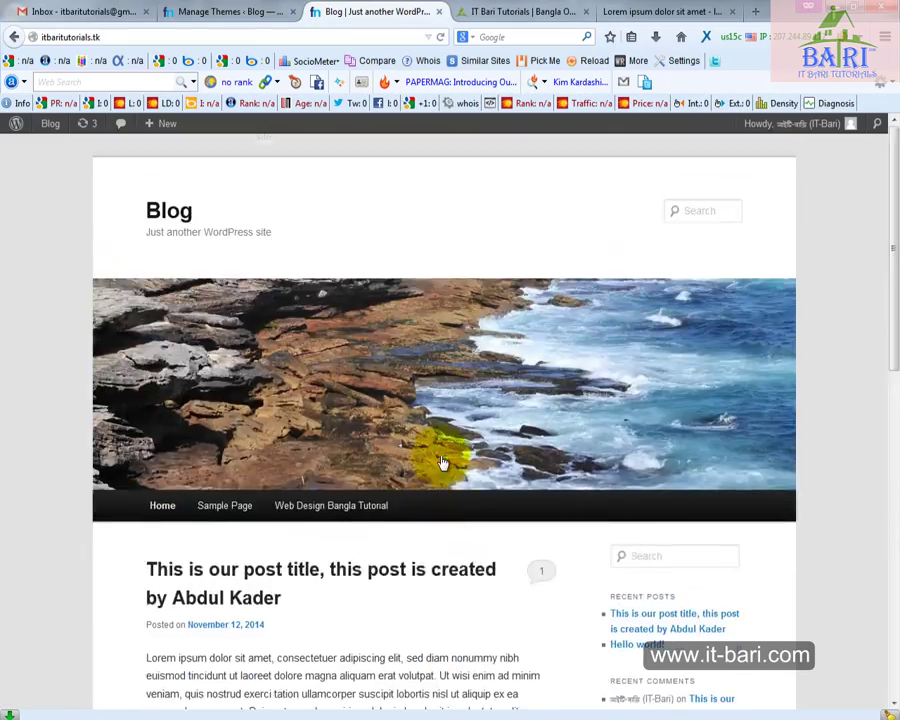
pyautogui.scroll(-8, 443, 458)
pyautogui.scroll(7, 441, 452)
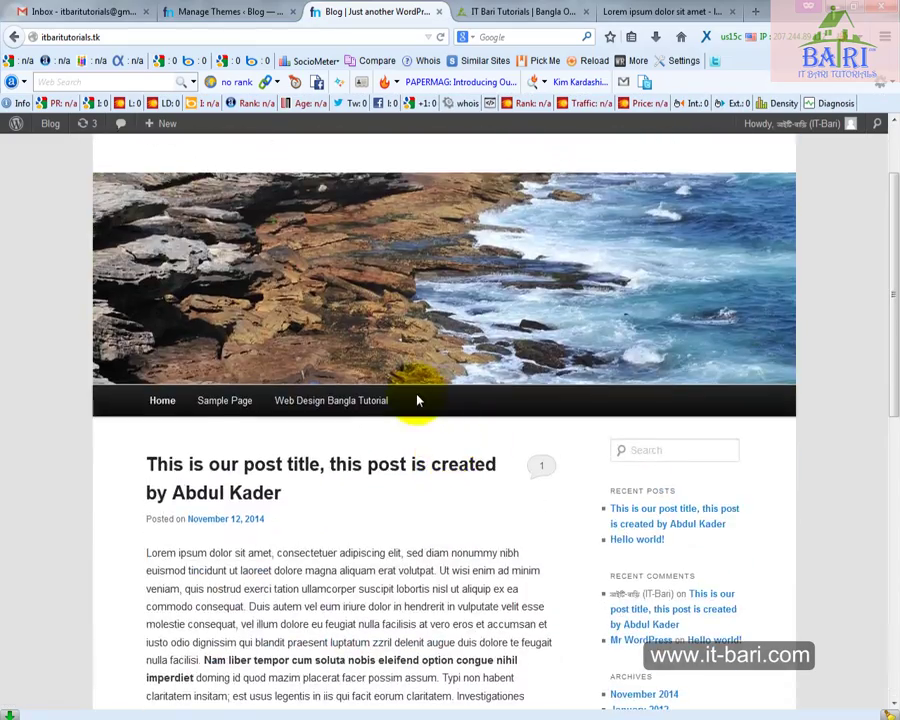
pyautogui.scroll(2, 418, 400)
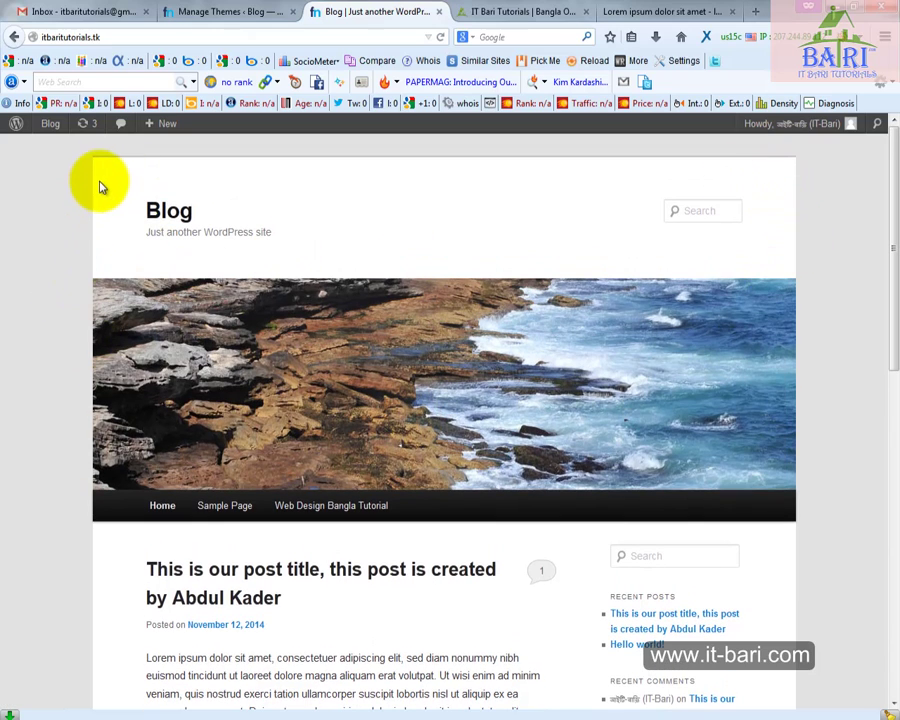
pyautogui.moveTo(106, 188); pyautogui.dragTo(329, 244)
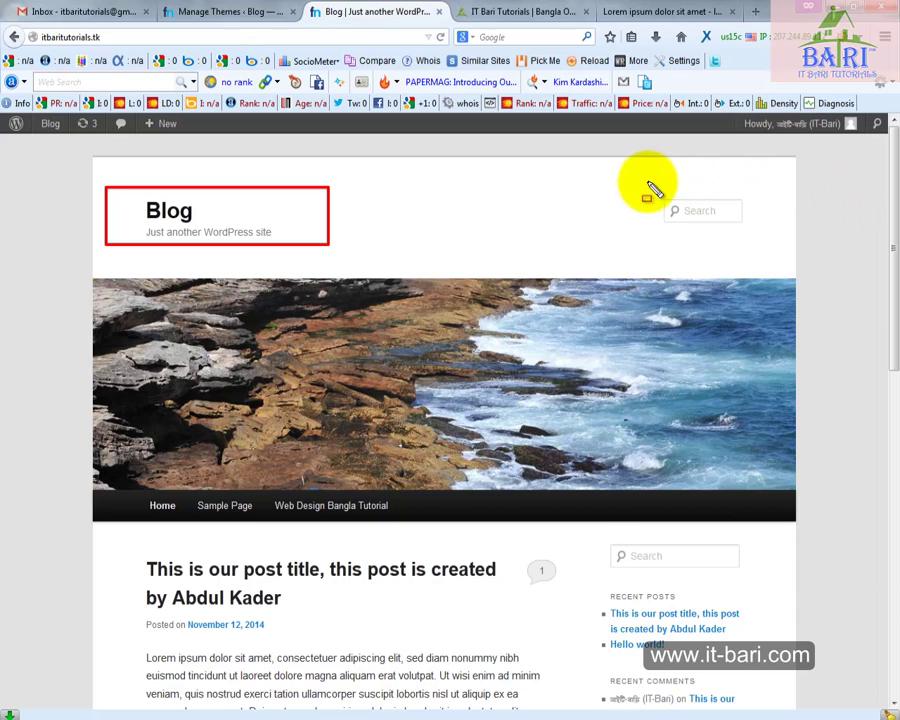
pyautogui.moveTo(648, 182); pyautogui.dragTo(757, 237)
pyautogui.moveTo(75, 263)
pyautogui.mouseDown()
pyautogui.moveTo(160, 345)
pyautogui.moveTo(812, 492)
pyautogui.moveTo(816, 482)
pyautogui.mouseUp()
pyautogui.moveTo(78, 484)
pyautogui.mouseDown()
pyautogui.moveTo(428, 566)
pyautogui.moveTo(860, 538)
pyautogui.mouseUp()
pyautogui.press('Escape')
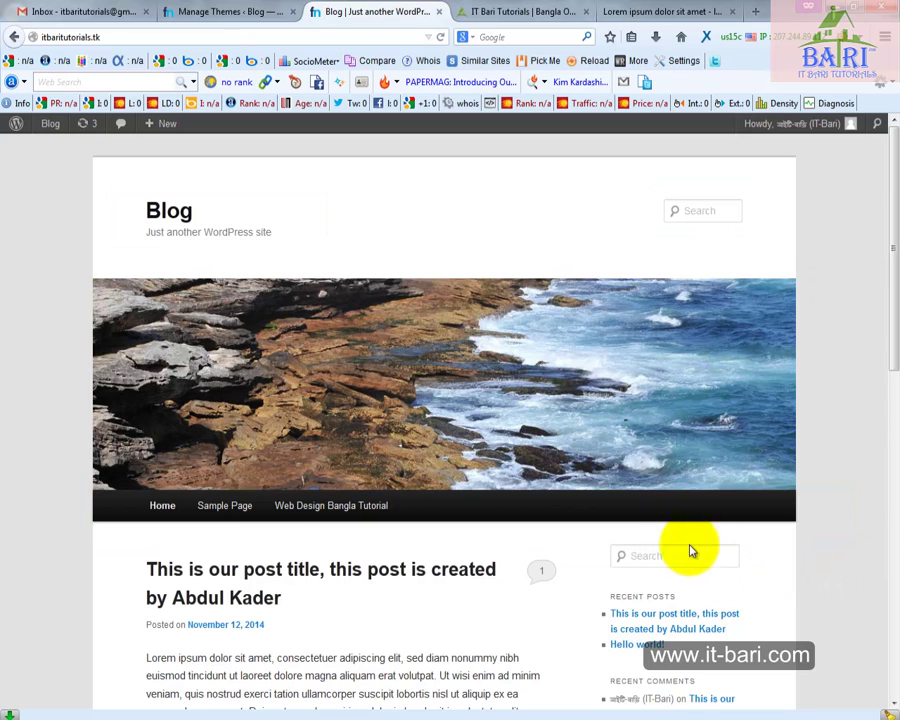
pyautogui.scroll(-3, 620, 520)
pyautogui.moveTo(125, 213)
pyautogui.mouseDown()
pyautogui.moveTo(488, 705)
pyautogui.moveTo(568, 705)
pyautogui.mouseUp()
pyautogui.moveTo(598, 195)
pyautogui.mouseDown()
pyautogui.moveTo(673, 570)
pyautogui.moveTo(782, 698)
pyautogui.mouseUp()
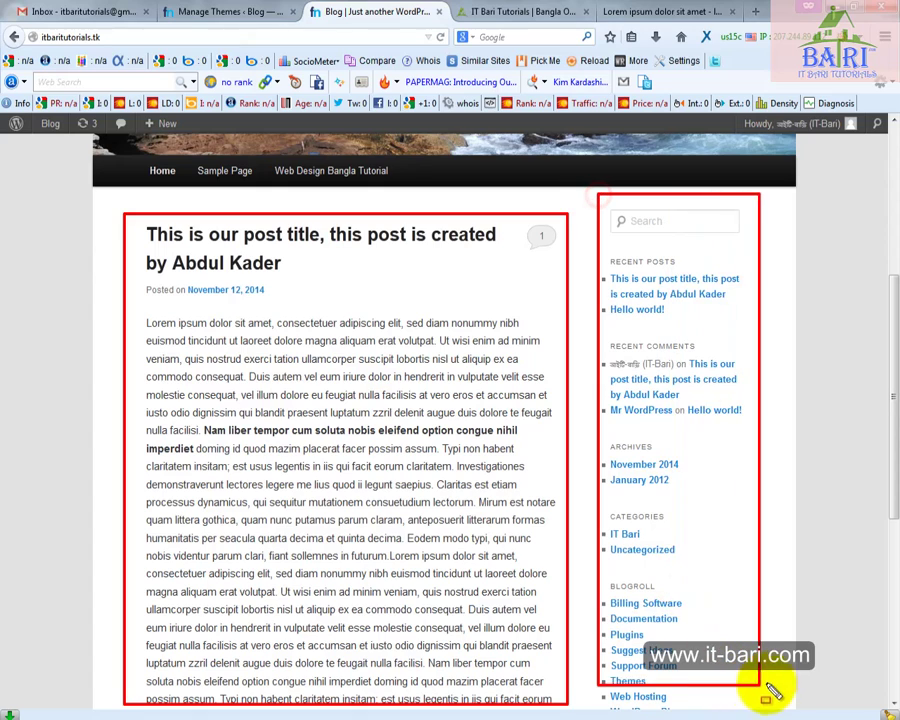
pyautogui.press('Escape')
pyautogui.scroll(-4, 770, 677)
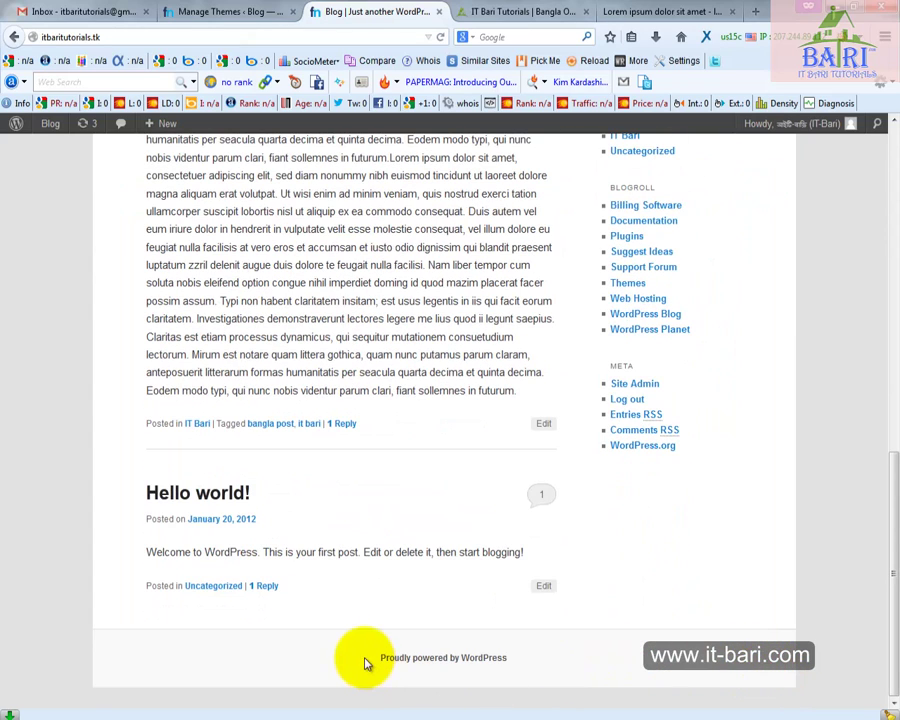
pyautogui.moveTo(286, 614)
pyautogui.mouseDown()
pyautogui.moveTo(812, 704)
pyautogui.moveTo(770, 690)
pyautogui.mouseUp()
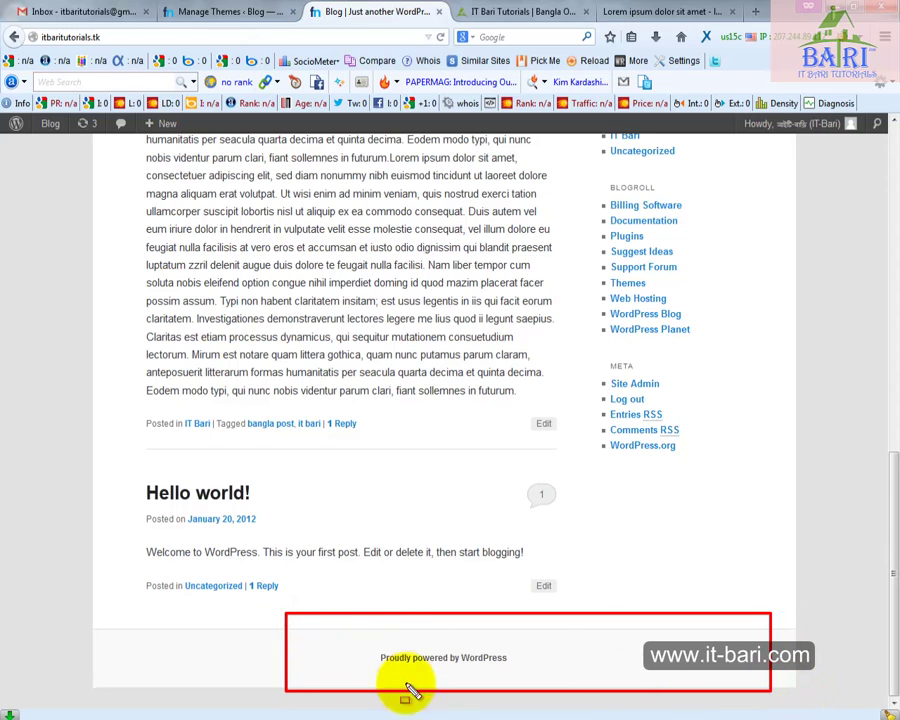
pyautogui.press('Escape')
pyautogui.scroll(8, 400, 680)
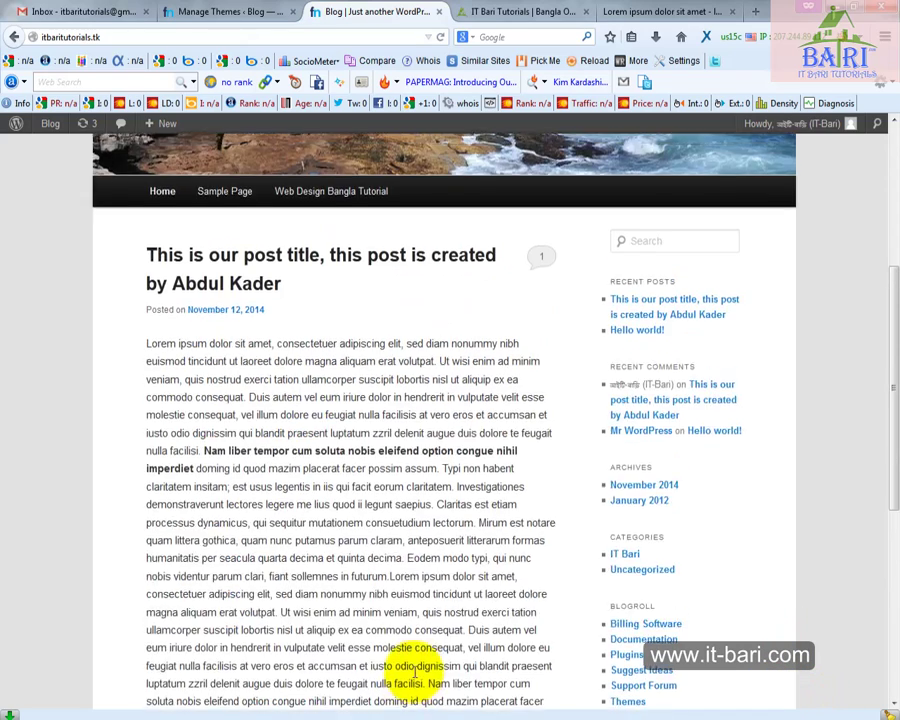
# - Return to the theme management page and review the current theme and the available installed themes
pyautogui.click(236, 13)
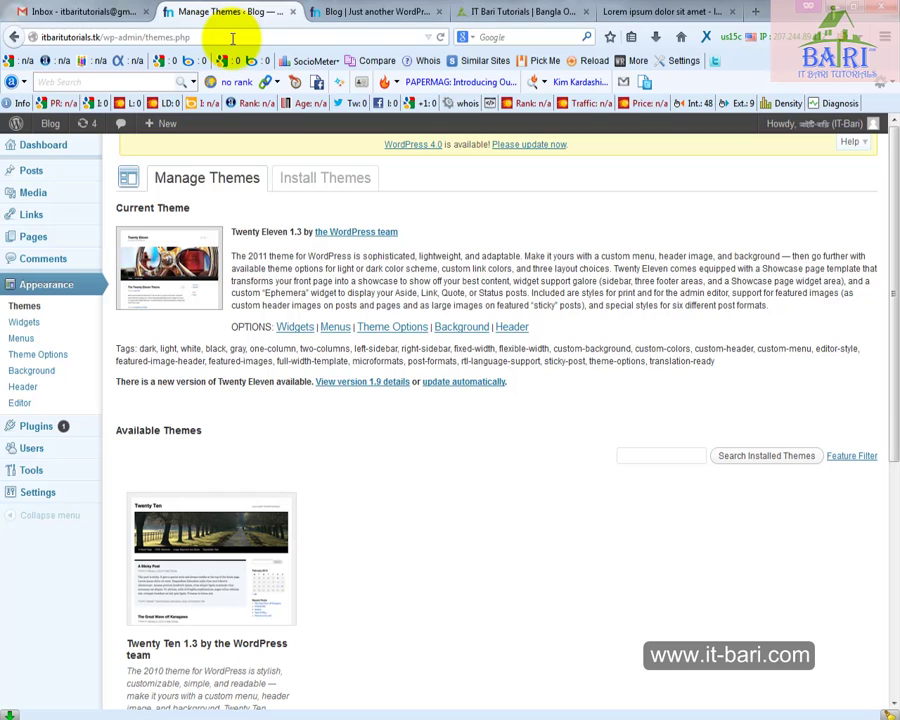
pyautogui.scroll(-5, 404, 448)
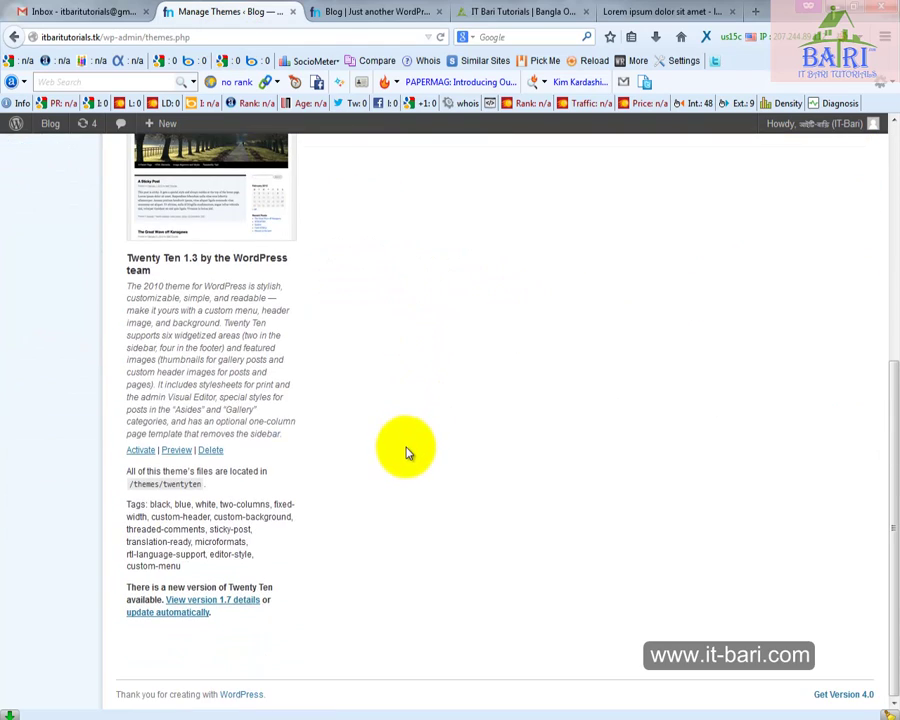
pyautogui.scroll(5, 404, 450)
pyautogui.scroll(-5, 370, 536)
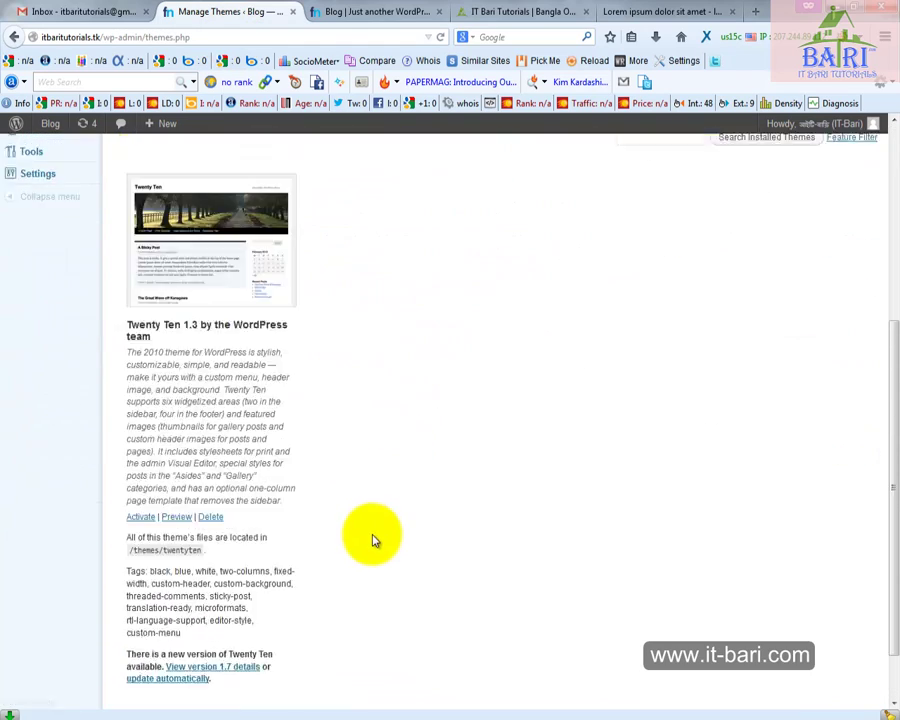
pyautogui.scroll(5, 340, 320)
# - In the theme installer, tick the Orange and Two Columns feature filters and run a Term search without a keyword
pyautogui.click(321, 181)
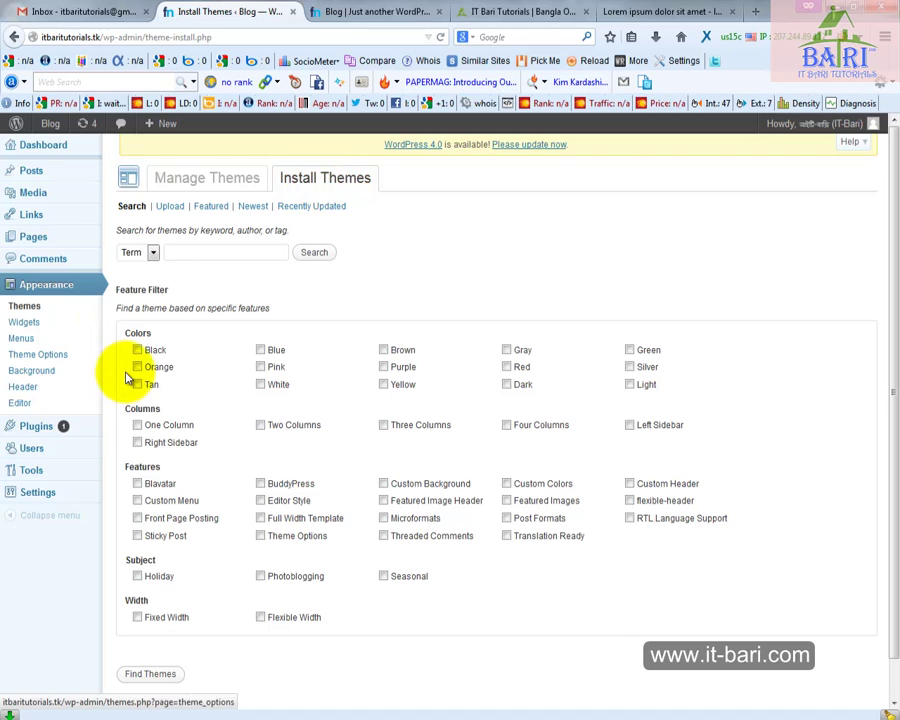
pyautogui.scroll(-1, 128, 390)
pyautogui.scroll(1, 135, 330)
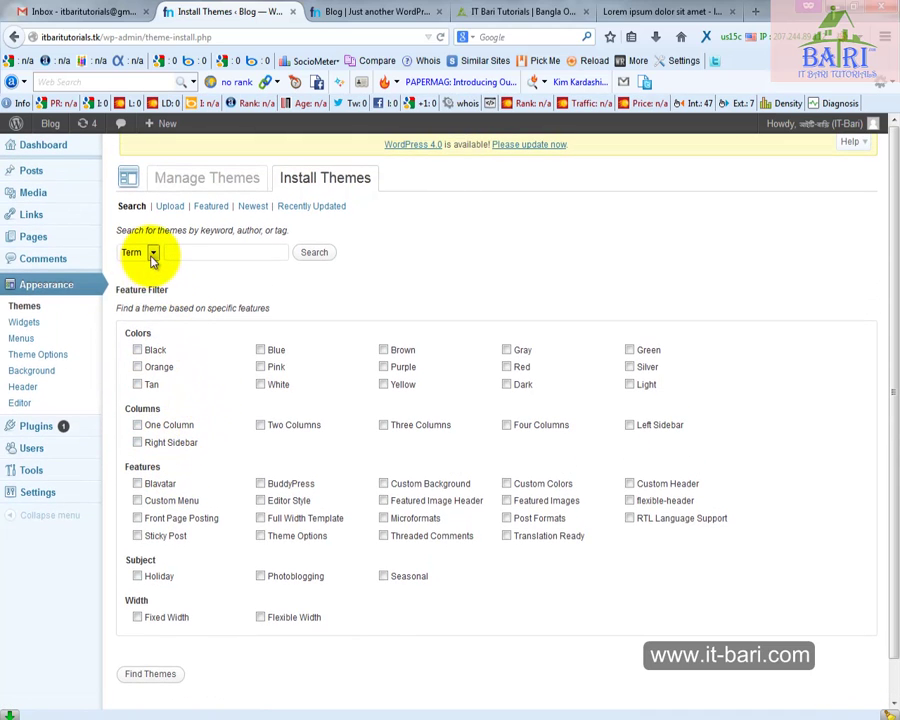
pyautogui.click(153, 254)
pyautogui.click(143, 268)
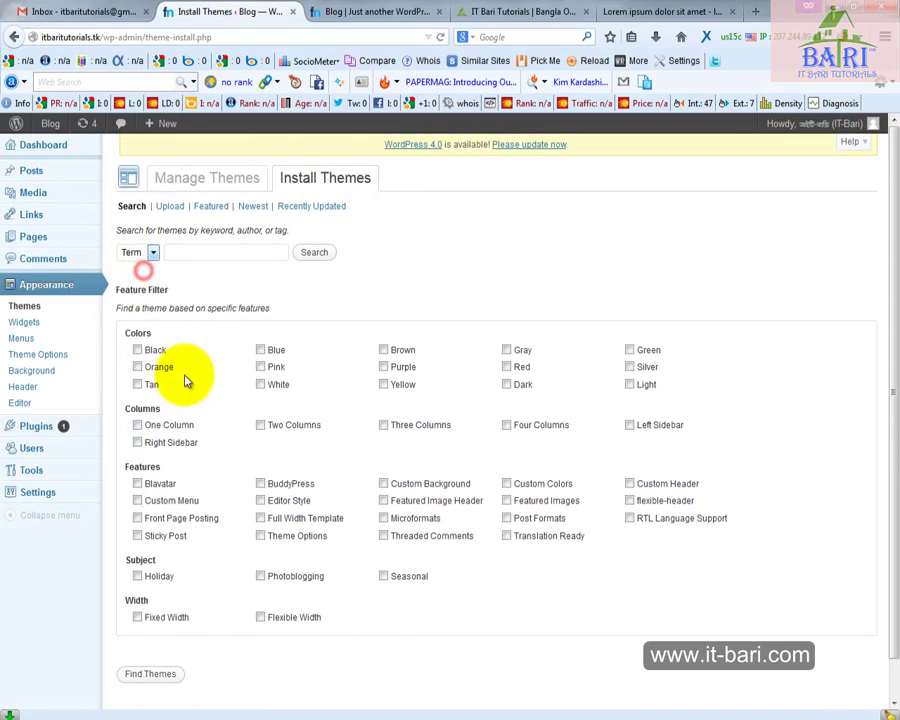
pyautogui.click(137, 367)
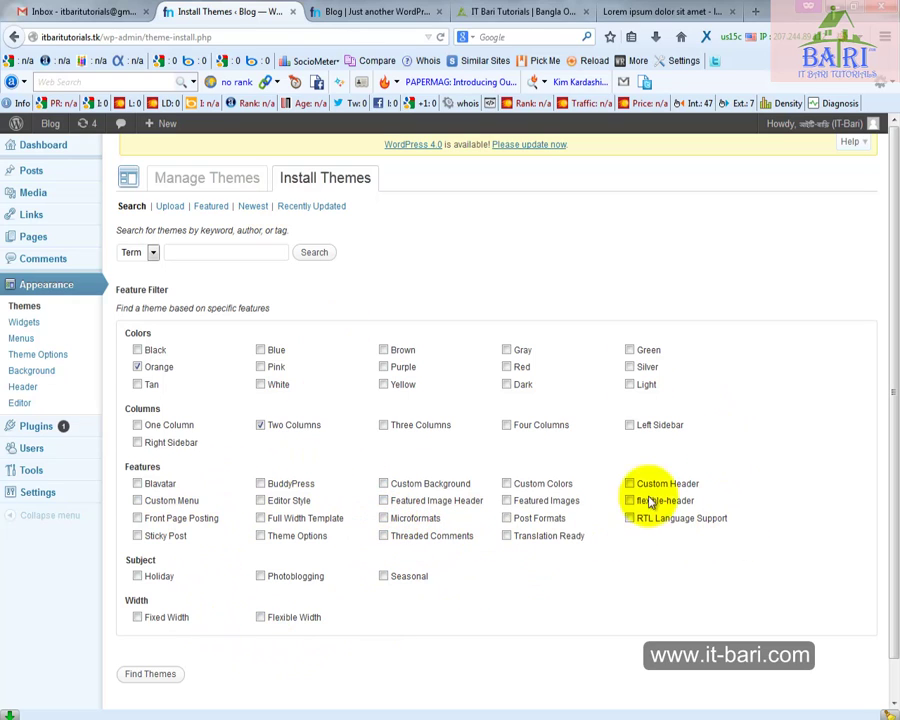
pyautogui.click(314, 254)
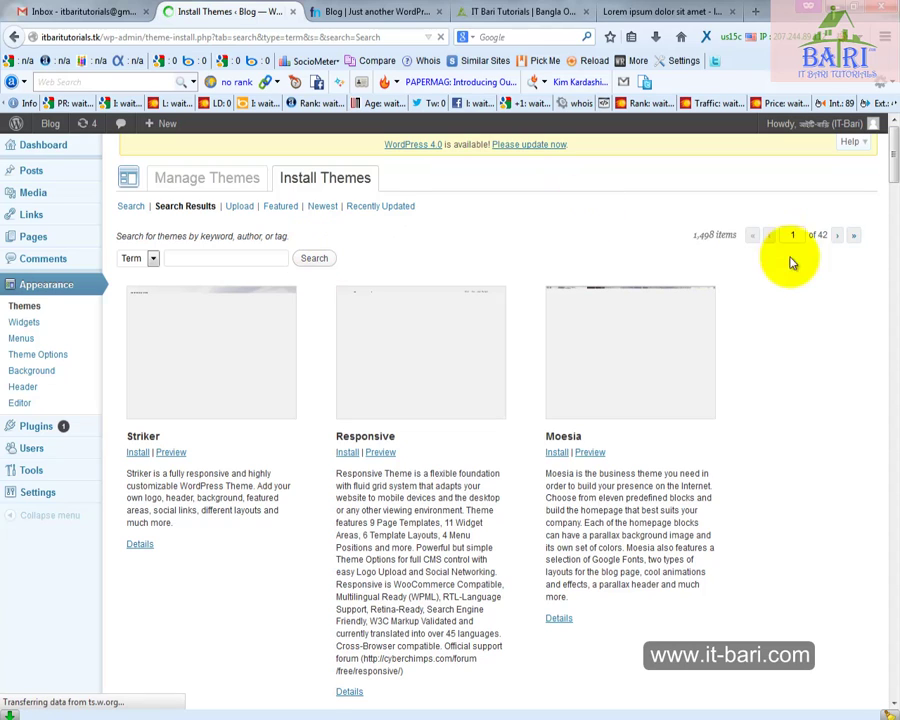
# - Browse the first page of theme search results, looking over the thumbnails and descriptions
pyautogui.scroll(-8, 710, 490)
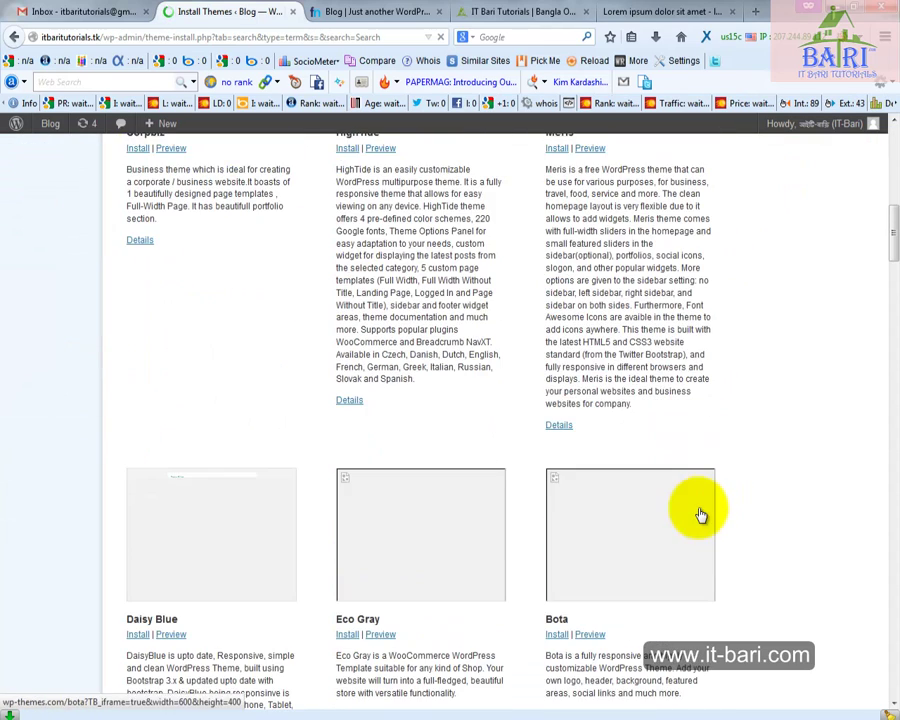
pyautogui.scroll(8, 496, 530)
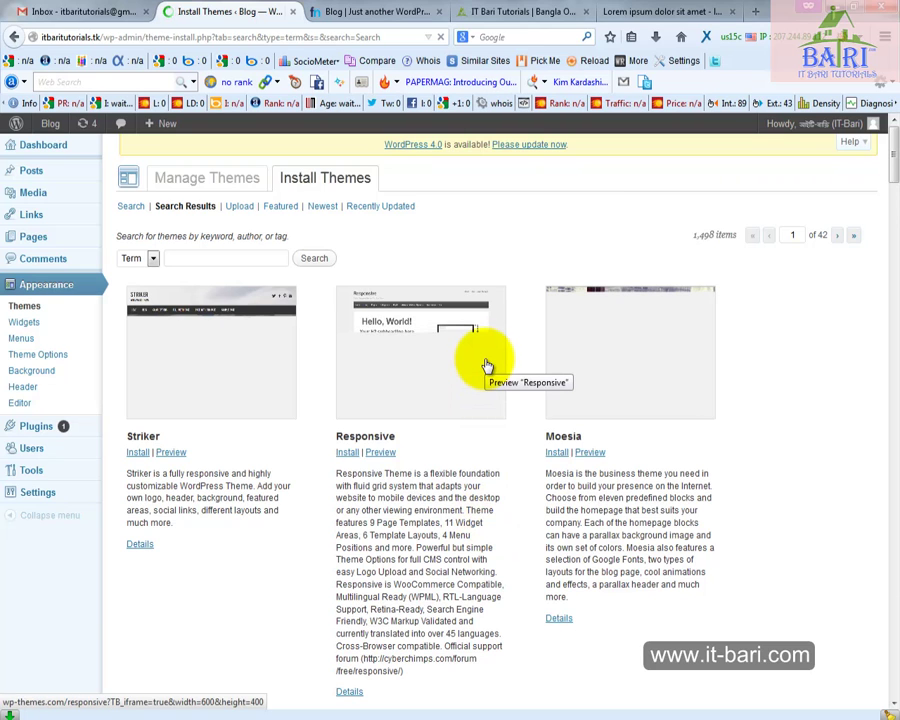
pyautogui.scroll(-10, 663, 492)
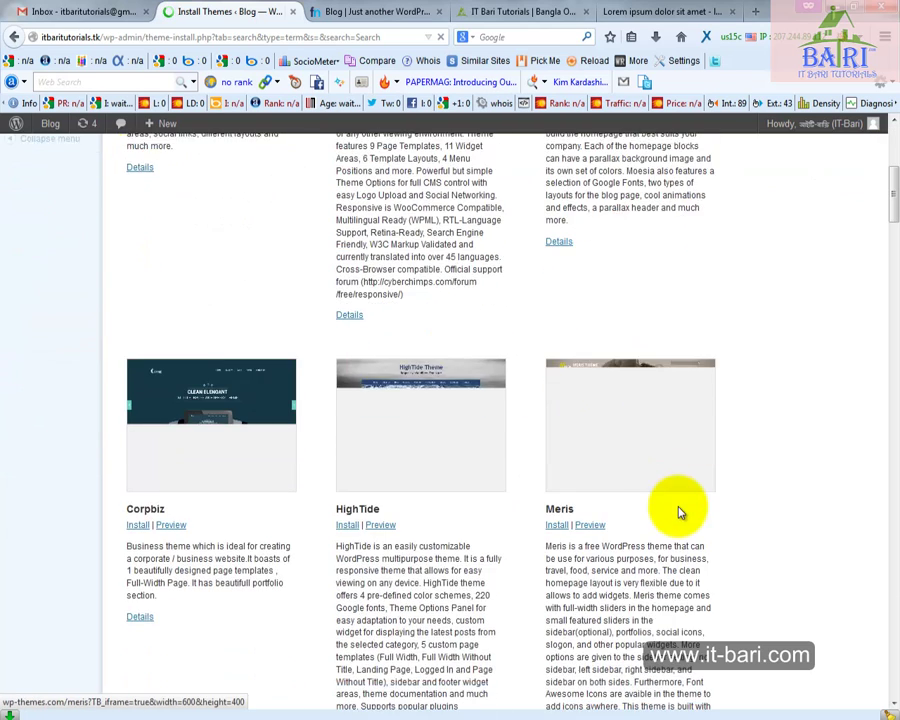
pyautogui.scroll(-8, 680, 495)
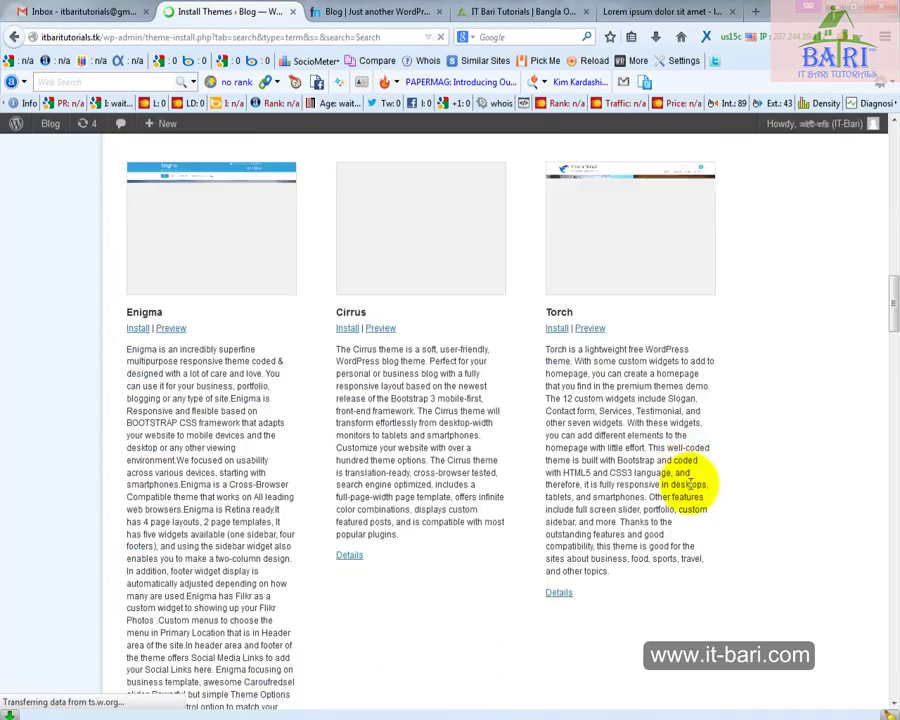
pyautogui.scroll(-4, 690, 484)
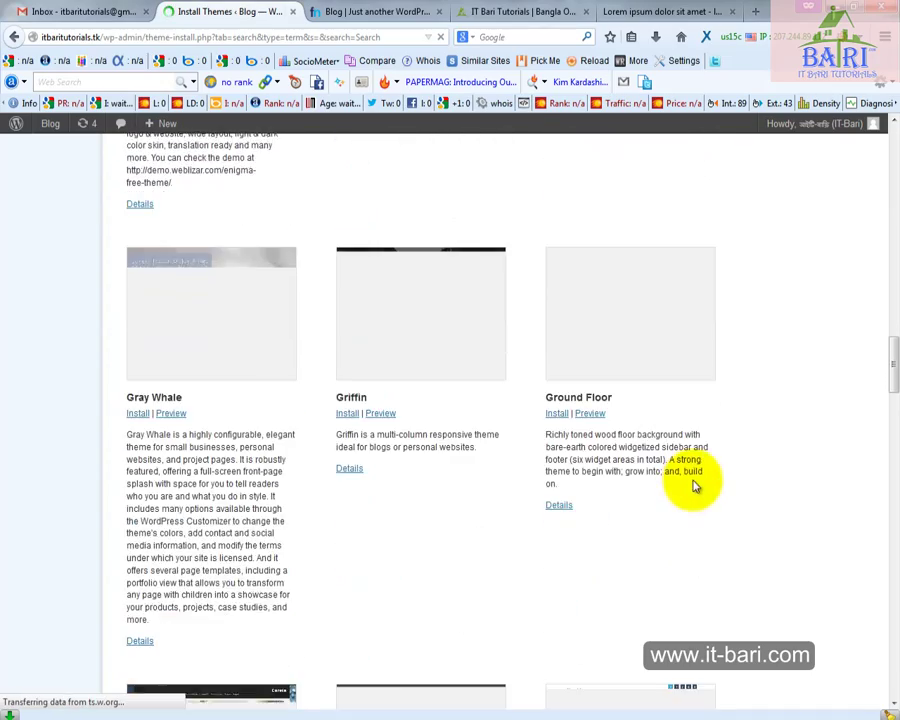
pyautogui.scroll(-5, 690, 488)
pyautogui.scroll(-5, 712, 468)
pyautogui.scroll(14, 719, 462)
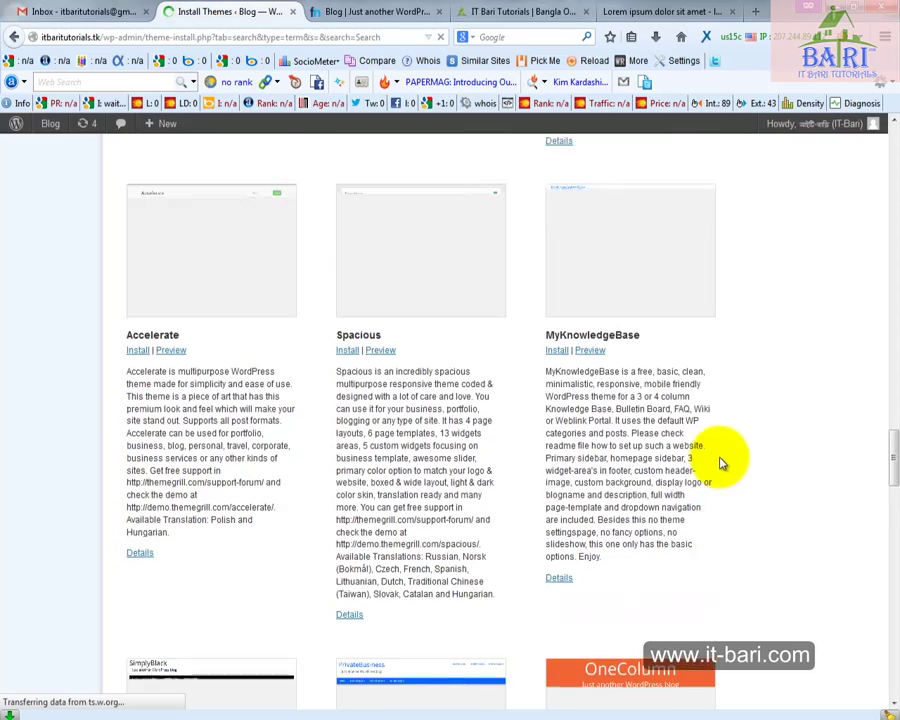
pyautogui.scroll(5, 722, 462)
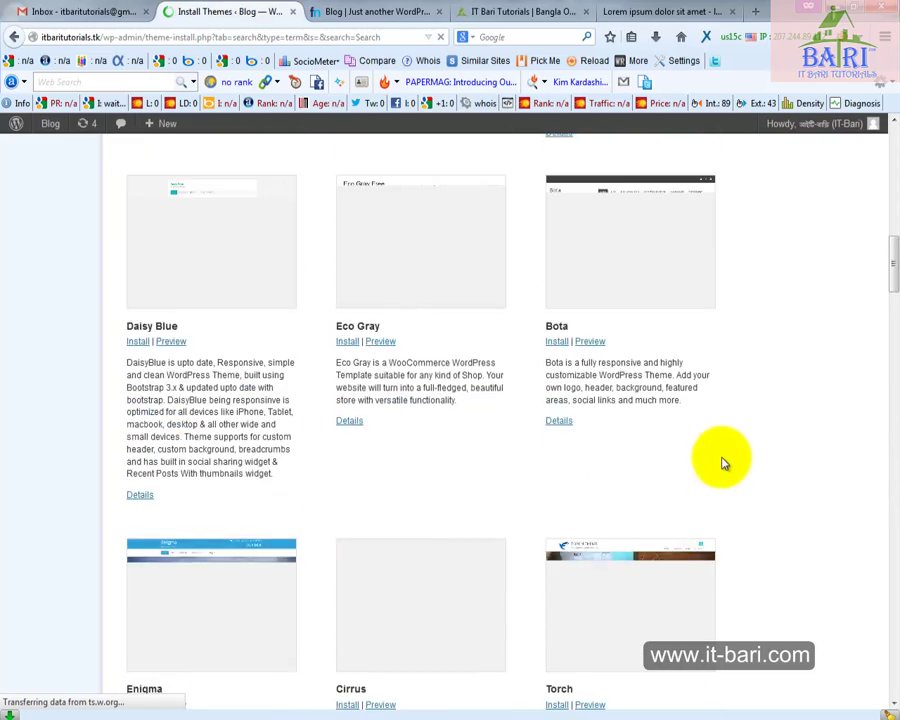
pyautogui.scroll(8, 724, 462)
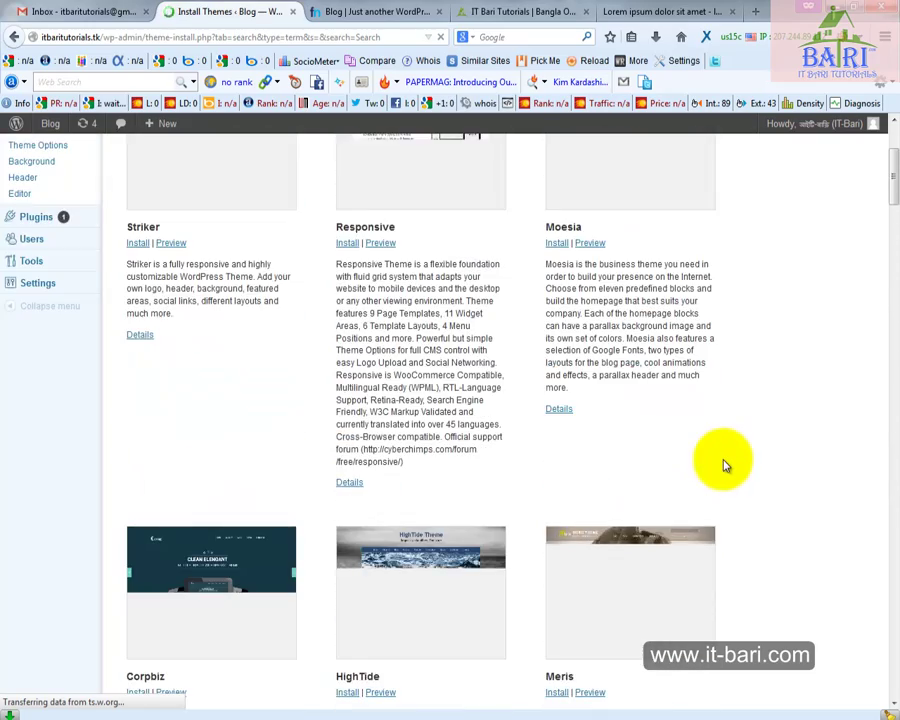
pyautogui.scroll(3, 724, 464)
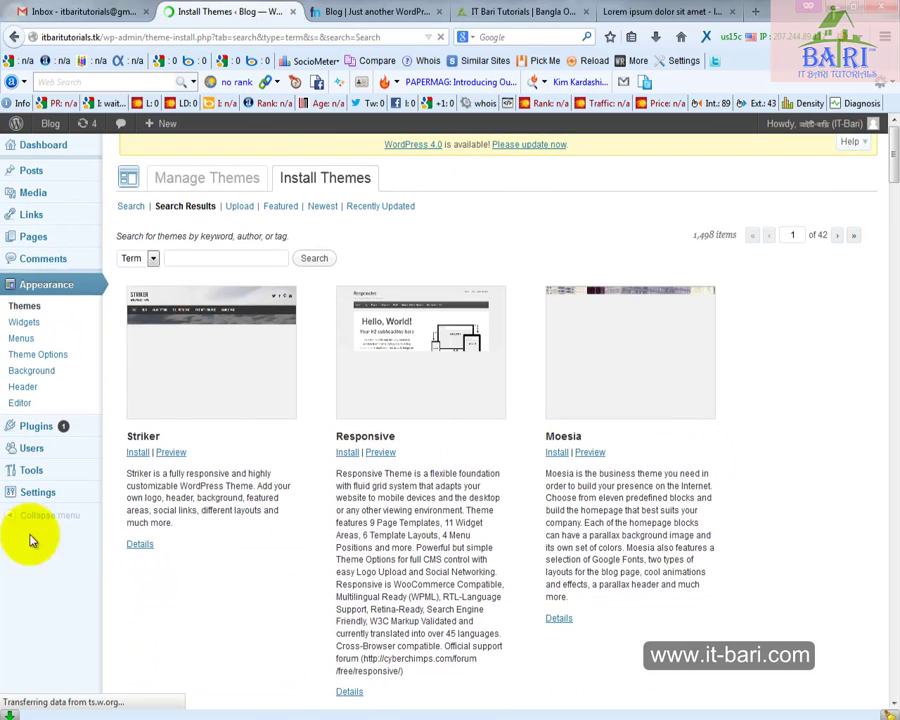
# - Install the Striker theme, version 2.1, from the search results
pyautogui.click(140, 455)
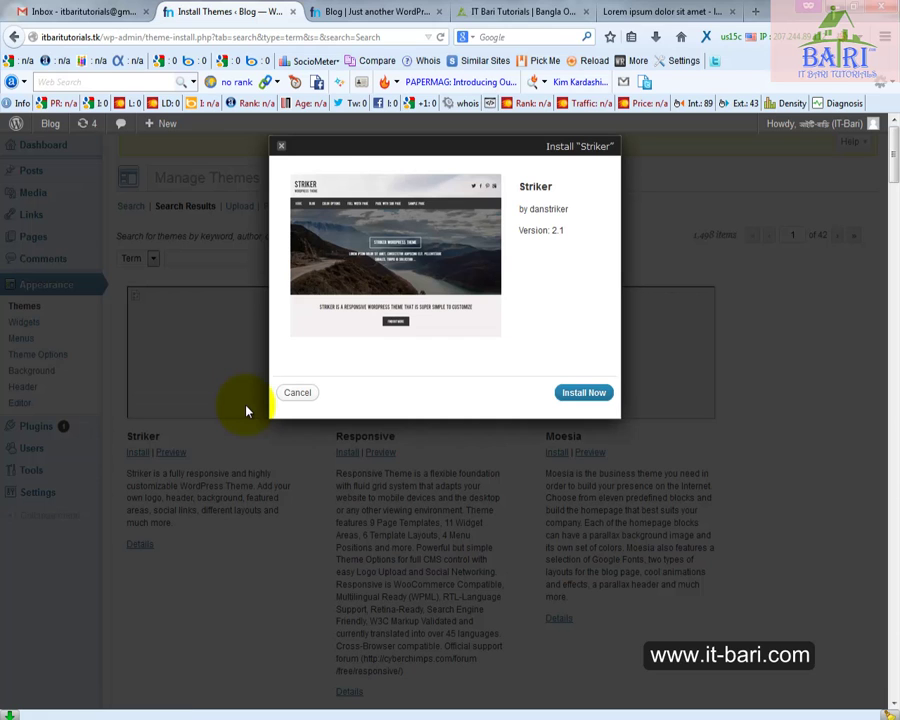
pyautogui.scroll(-5, 508, 592)
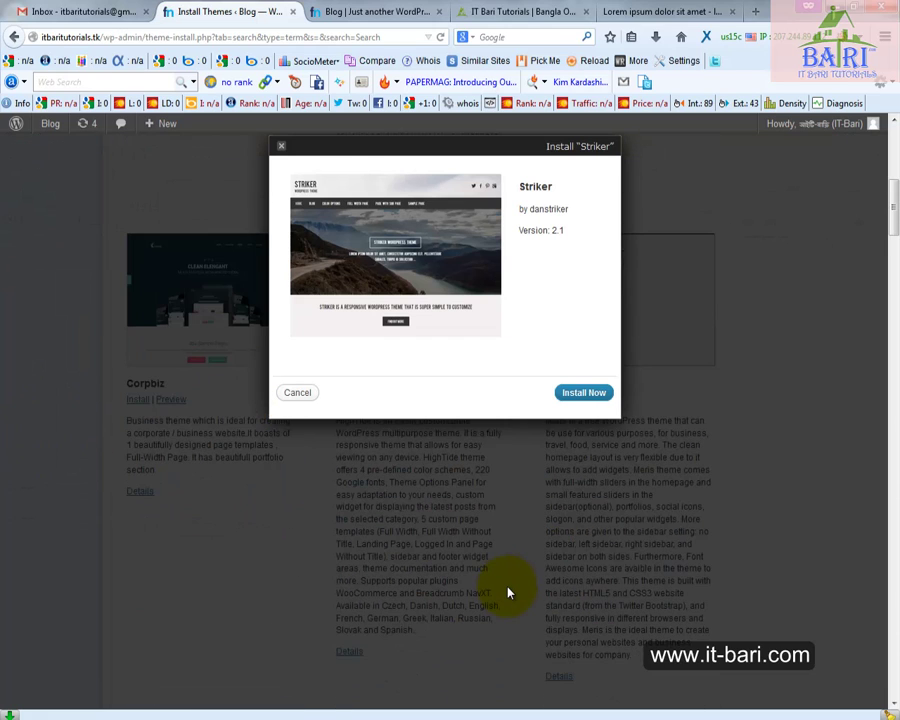
pyautogui.scroll(5, 499, 592)
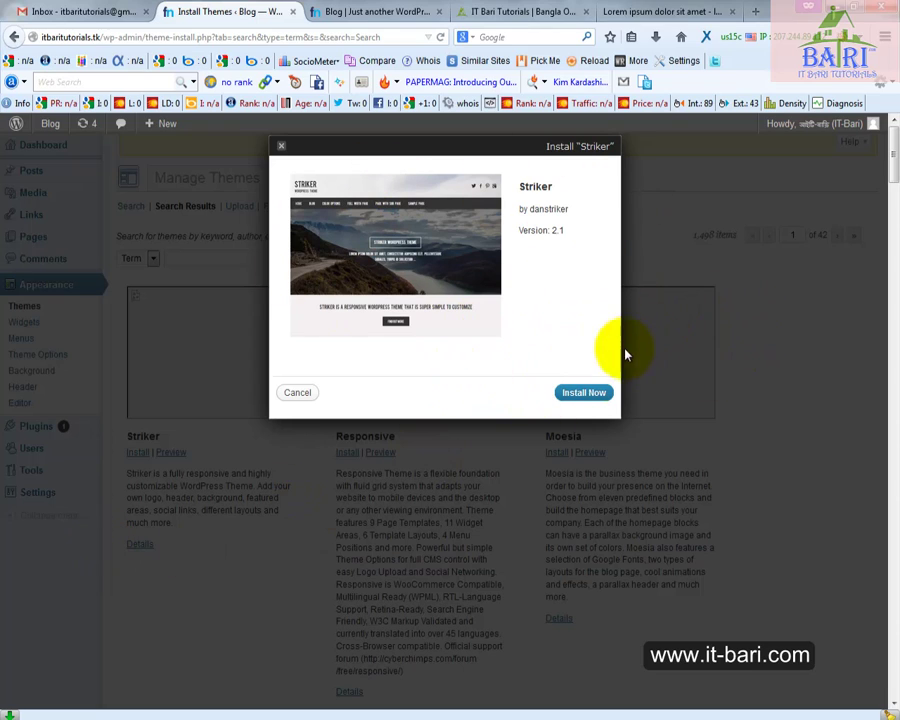
pyautogui.click(585, 396)
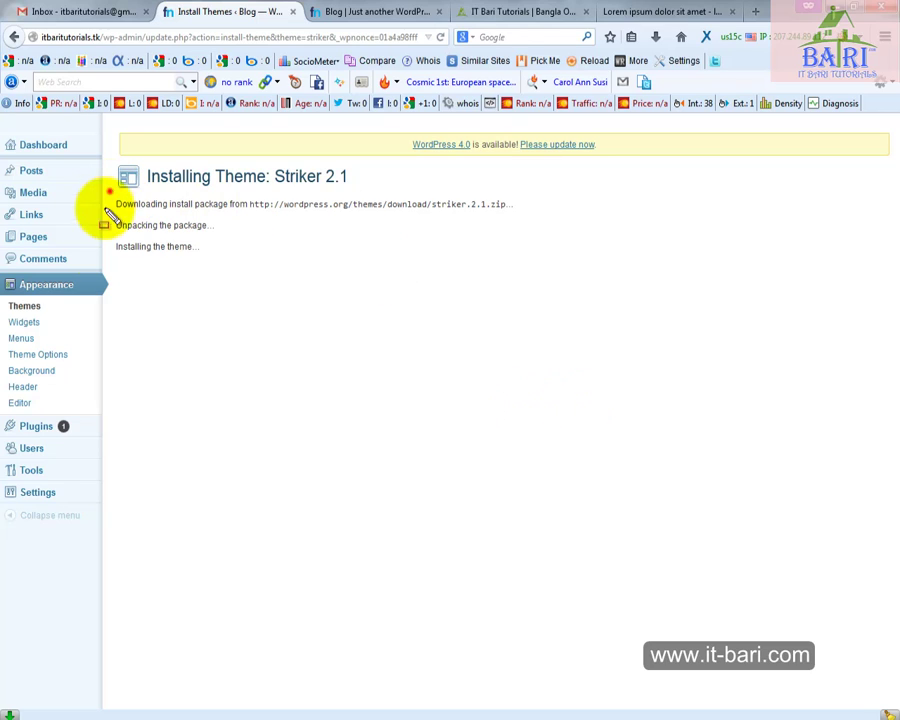
pyautogui.moveTo(110, 191); pyautogui.dragTo(614, 283)
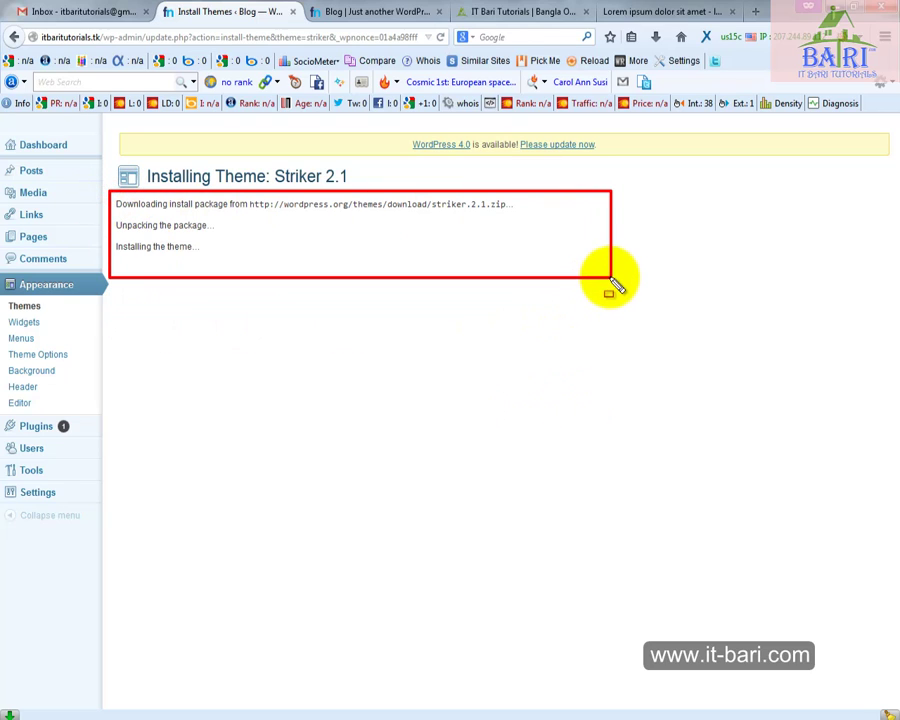
pyautogui.press('Escape')
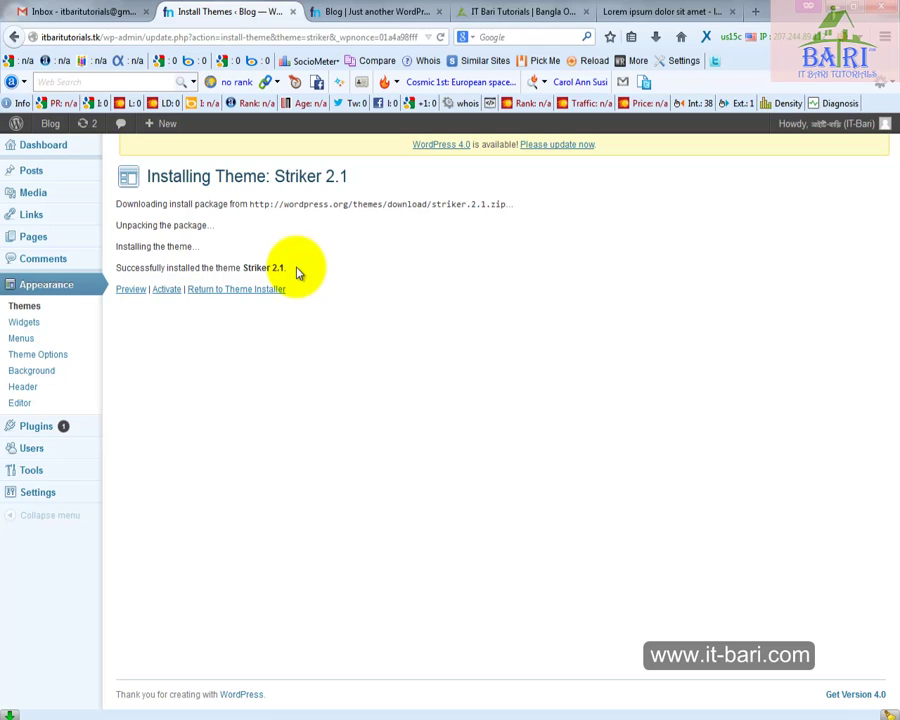
# - Preview the installed Striker theme in a new tab and examine its header, posts and sidebar
pyautogui.rightClick(130, 290)
pyautogui.click(160, 301)
pyautogui.click(298, 16)
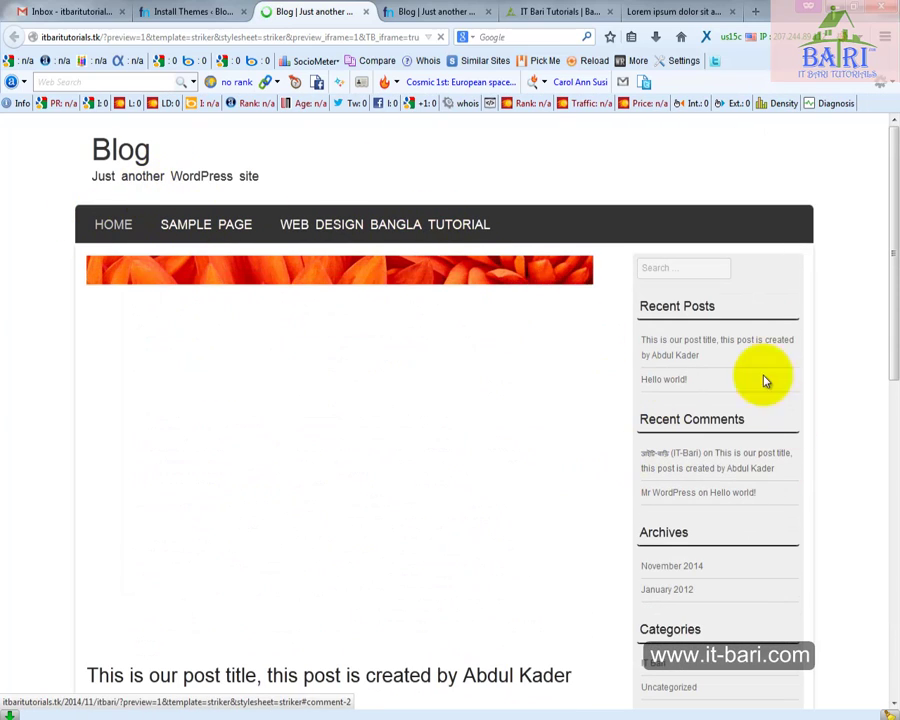
pyautogui.scroll(-5, 700, 490)
pyautogui.scroll(-2, 700, 490)
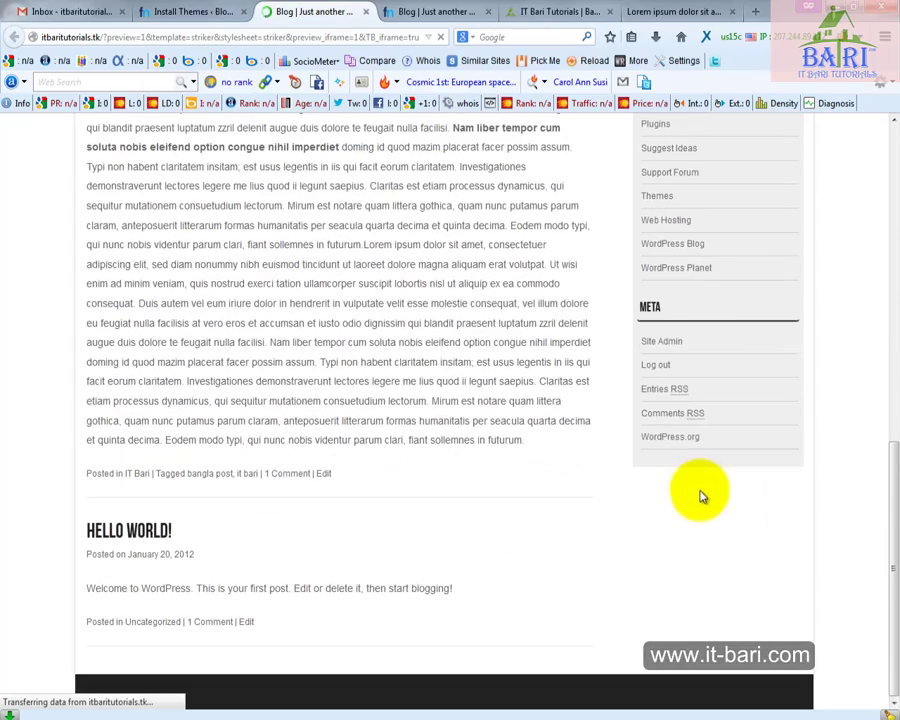
pyautogui.scroll(7, 700, 495)
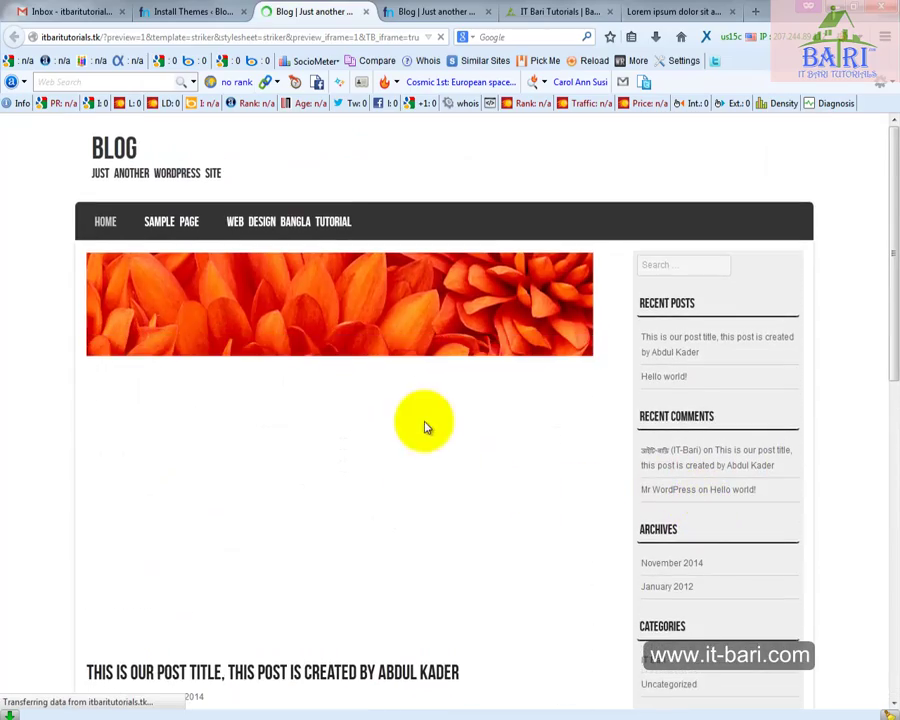
pyautogui.scroll(-3, 425, 427)
pyautogui.scroll(3, 436, 394)
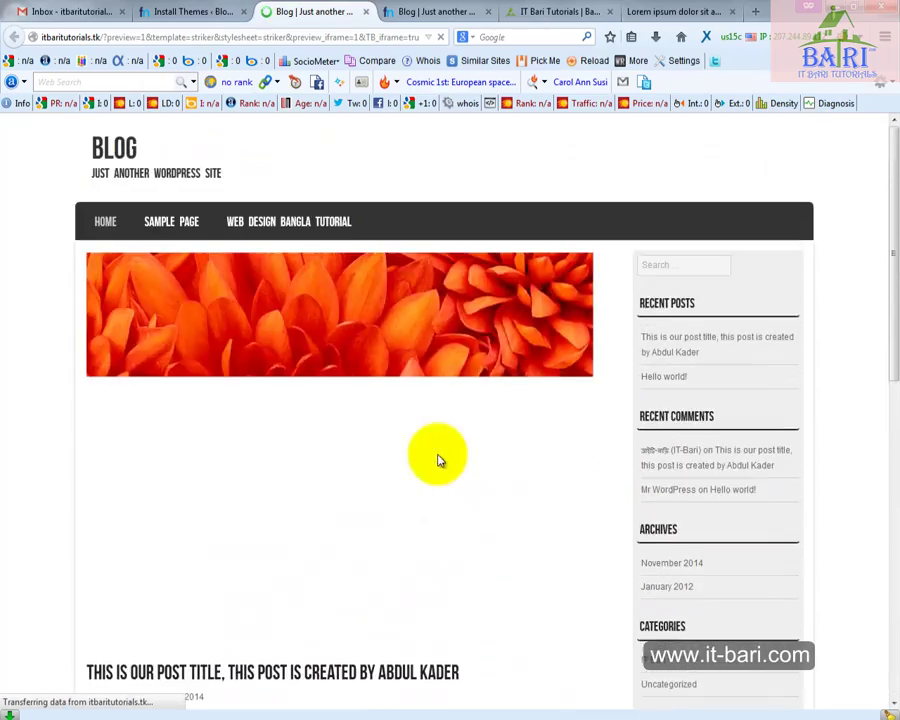
pyautogui.click(684, 268)
pyautogui.scroll(-6, 680, 603)
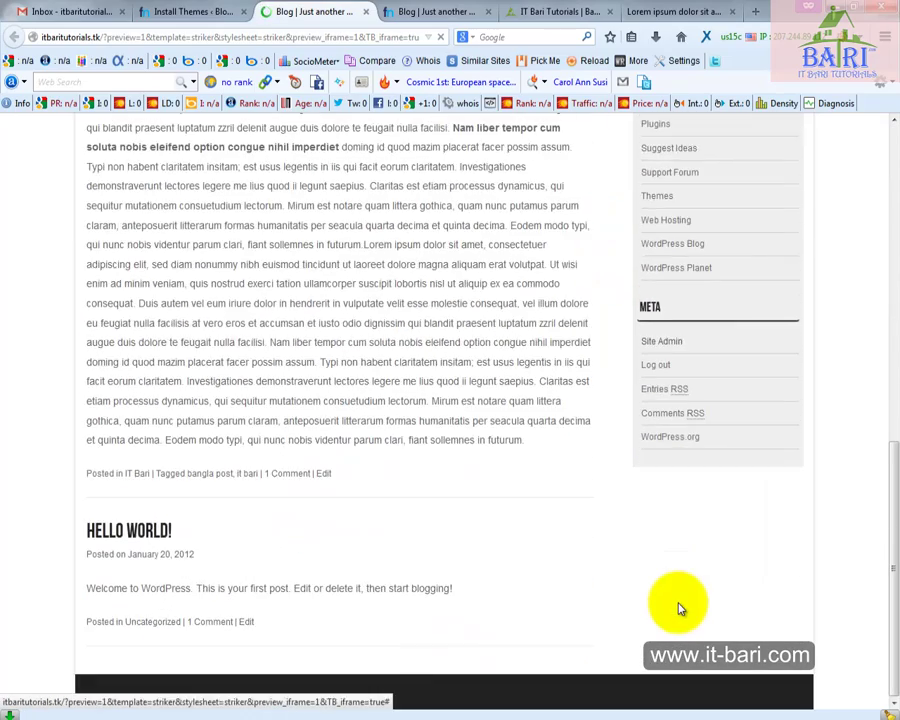
pyautogui.scroll(8, 679, 609)
# - Activate the Striker theme from the installation page and close its preview tab
pyautogui.click(182, 14)
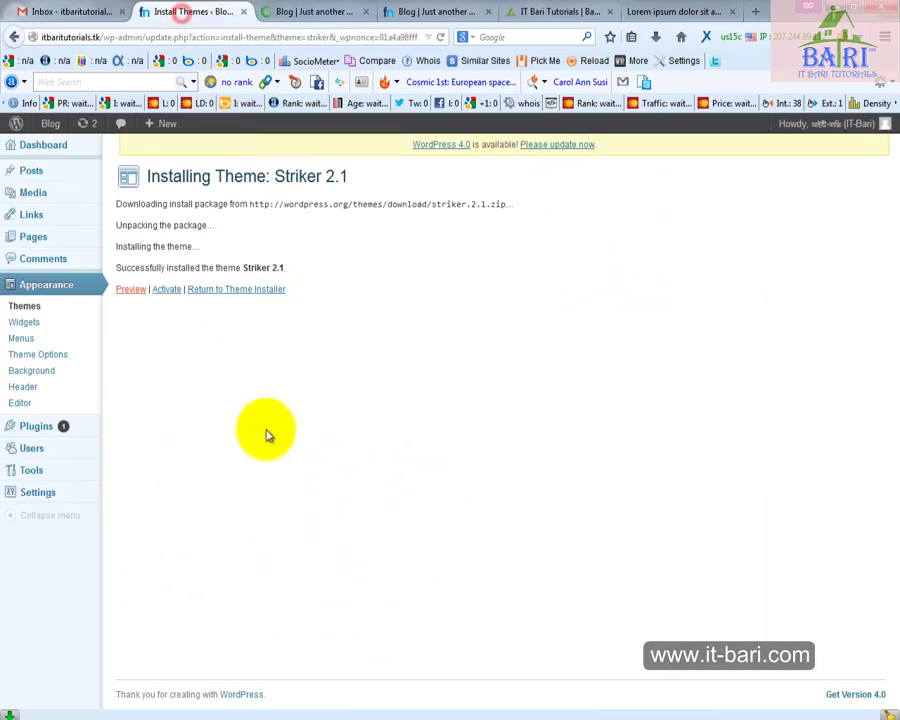
pyautogui.click(166, 290)
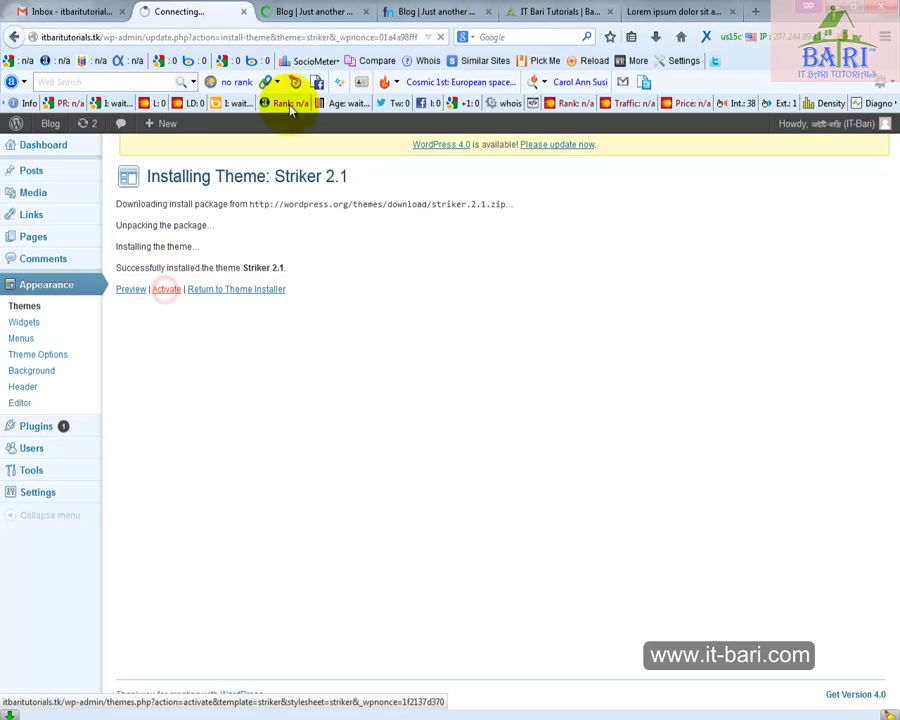
pyautogui.click(366, 12)
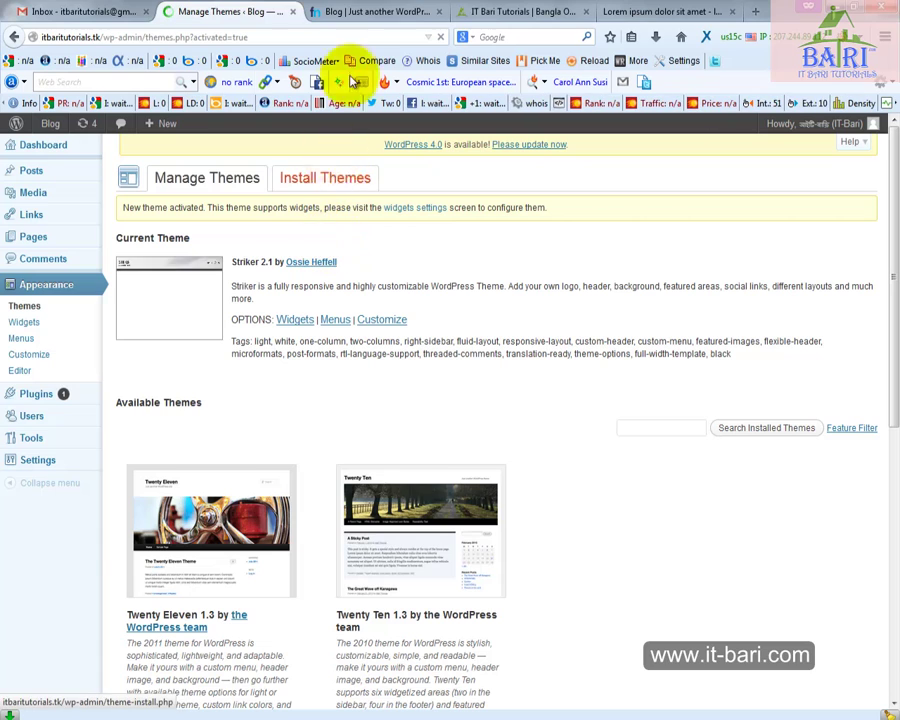
# - Reload the live blog and look over its front page with the newly activated theme
pyautogui.click(398, 12)
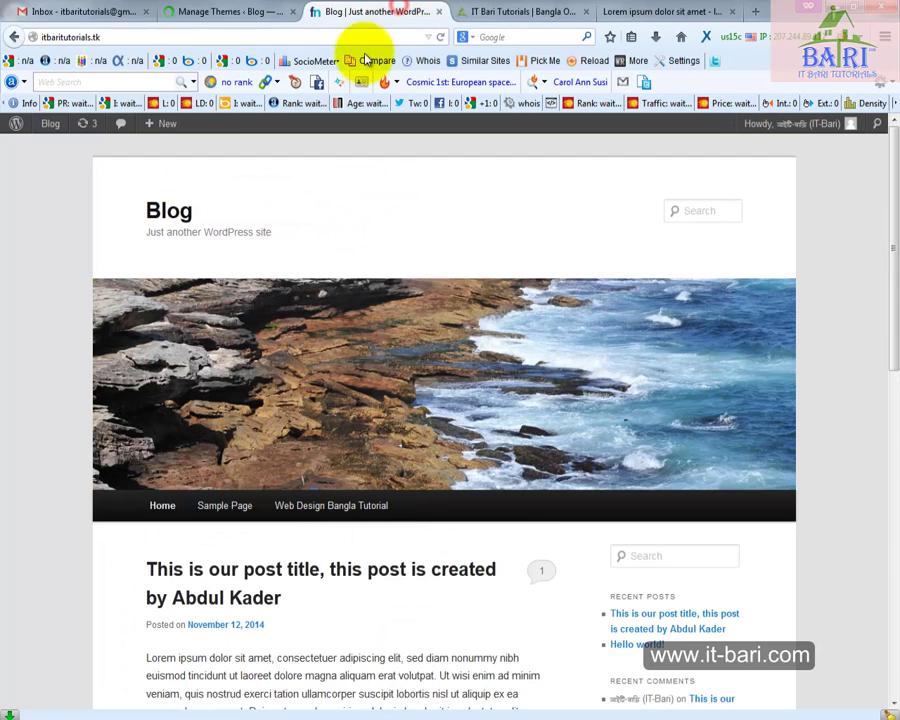
pyautogui.click(441, 38)
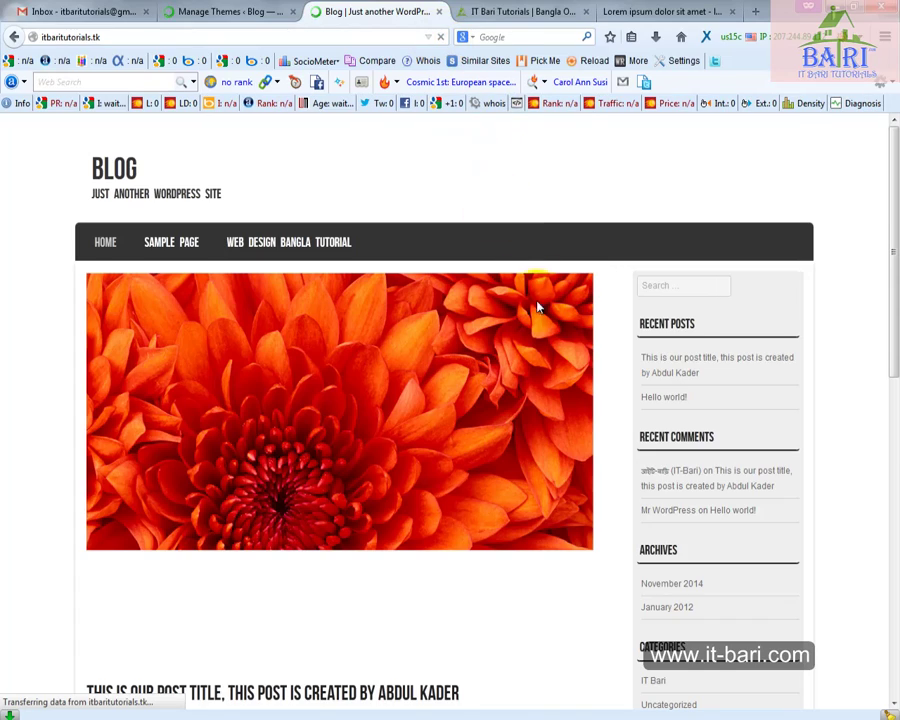
pyautogui.scroll(-10, 536, 305)
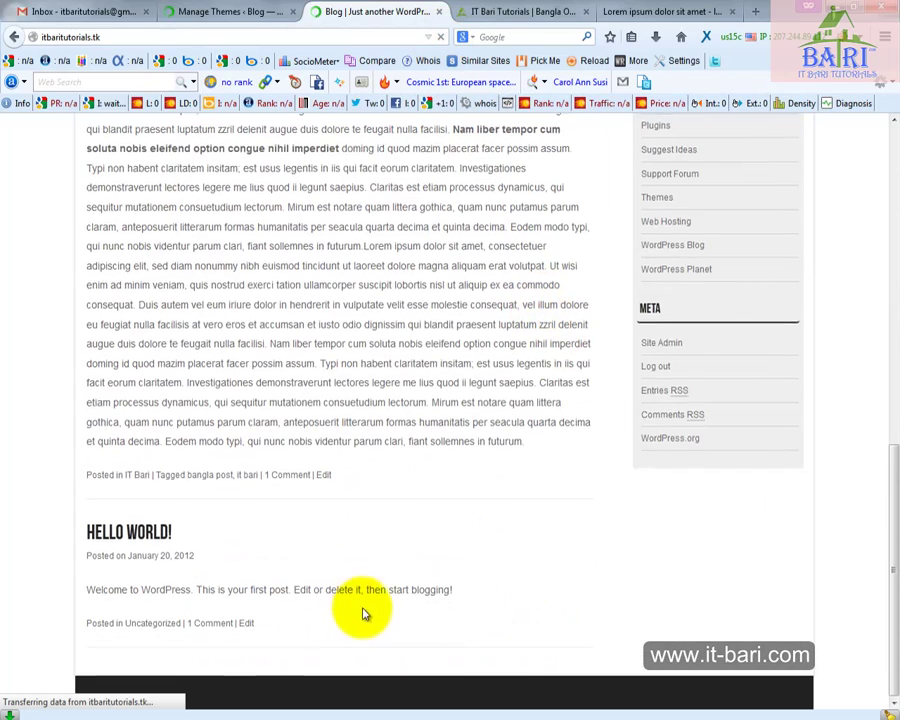
pyautogui.scroll(10, 365, 613)
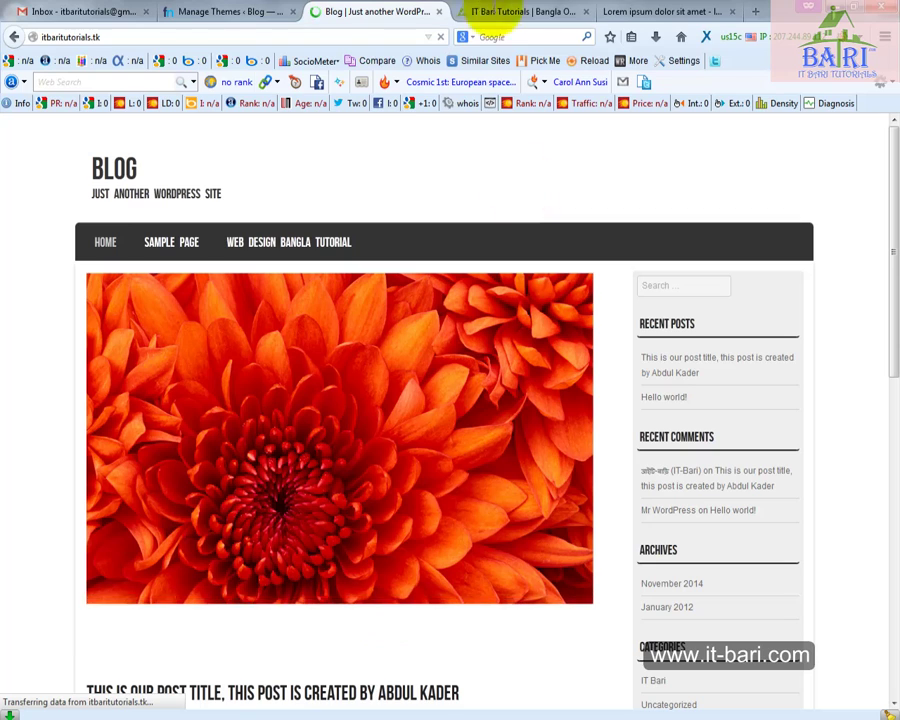
# - Return to the dashboard and open the Widgets settings of the active theme
pyautogui.click(196, 14)
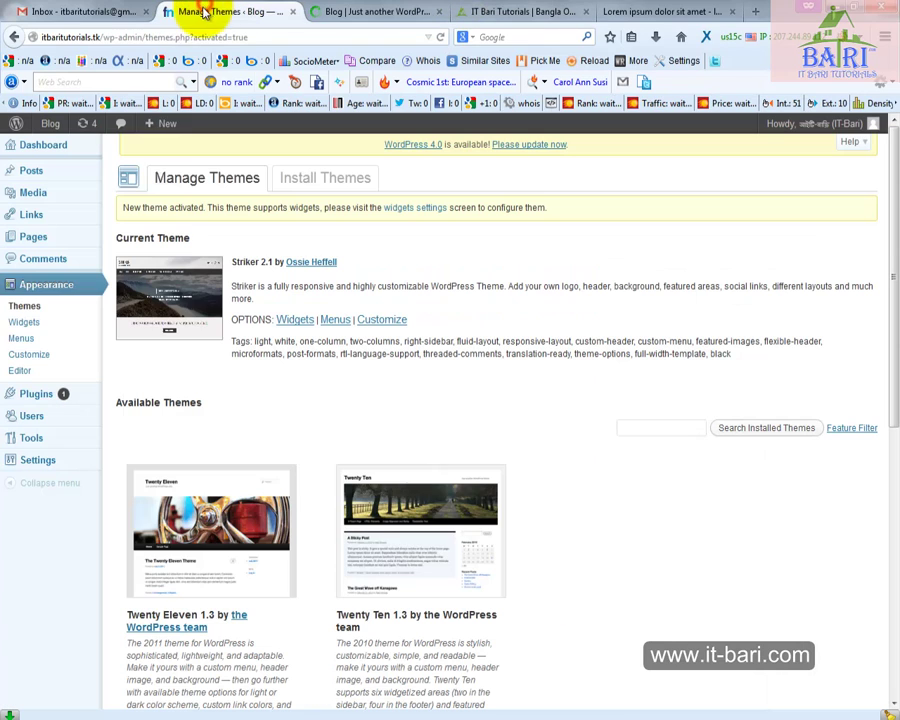
pyautogui.click(20, 322)
pyautogui.click(553, 488)
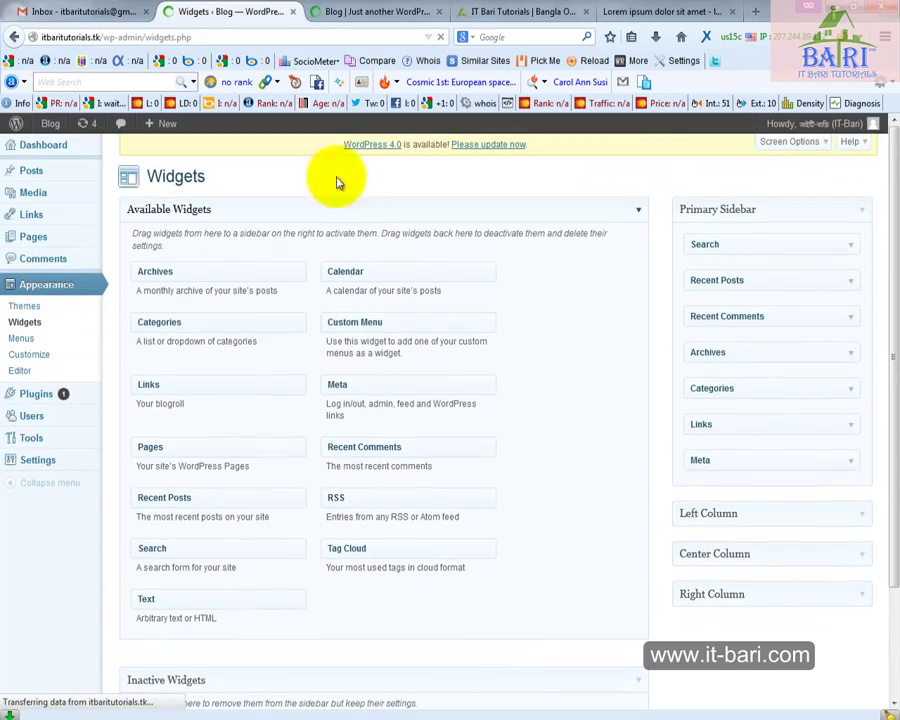
# - Examine the live blog's sidebar, outlining the whole column and its Archives, Categories and Blogroll headings
pyautogui.click(370, 12)
pyautogui.scroll(-6, 573, 460)
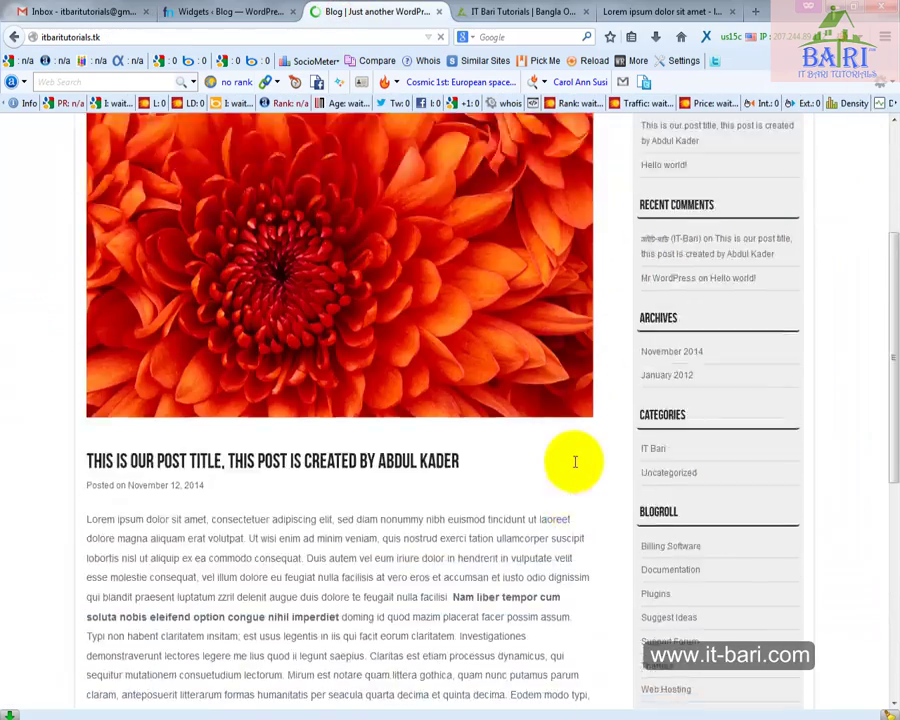
pyautogui.scroll(6, 570, 460)
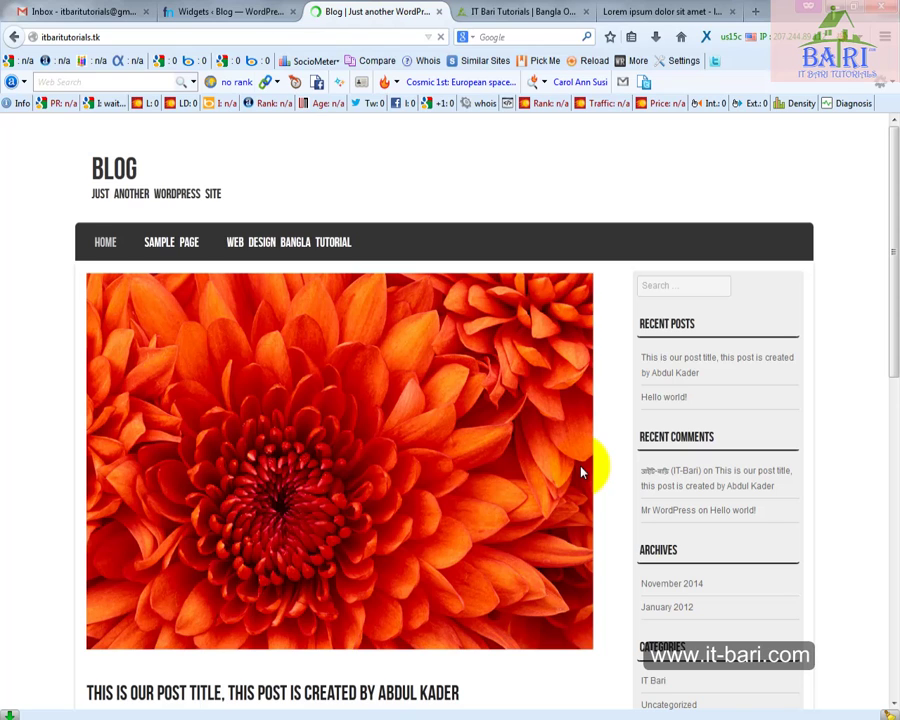
pyautogui.scroll(-4, 700, 560)
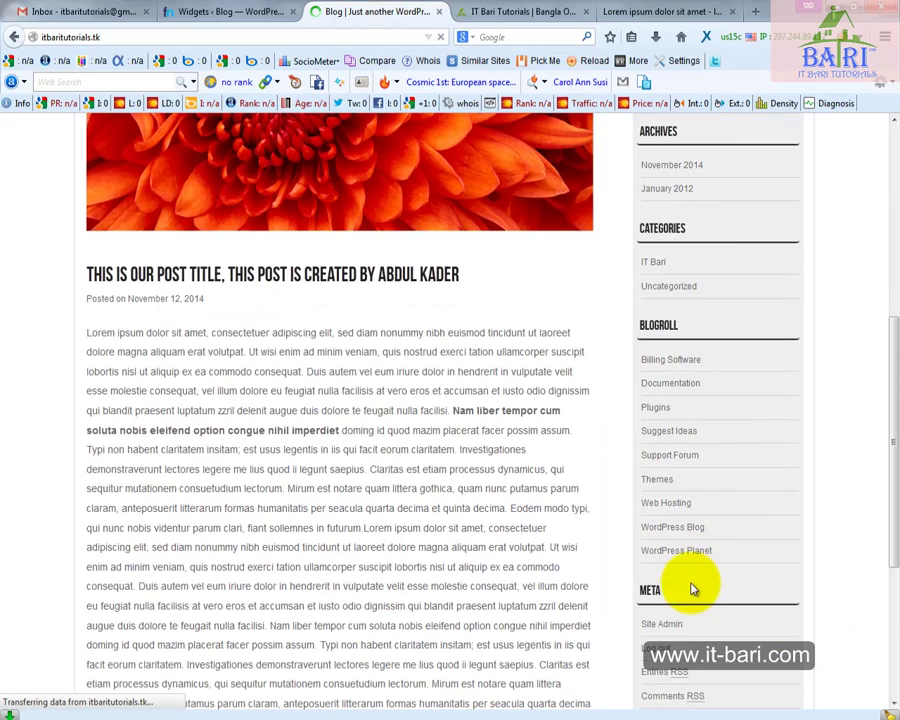
pyautogui.scroll(4, 691, 530)
pyautogui.scroll(-2, 693, 488)
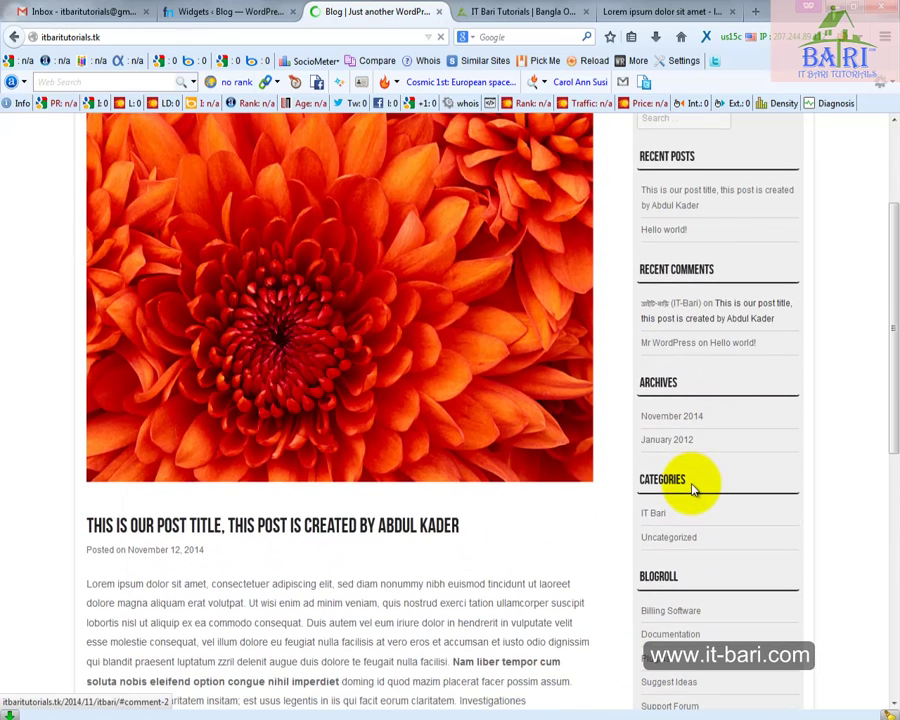
pyautogui.moveTo(633, 140)
pyautogui.mouseDown()
pyautogui.moveTo(636, 310)
pyautogui.moveTo(720, 686)
pyautogui.moveTo(806, 714)
pyautogui.mouseUp()
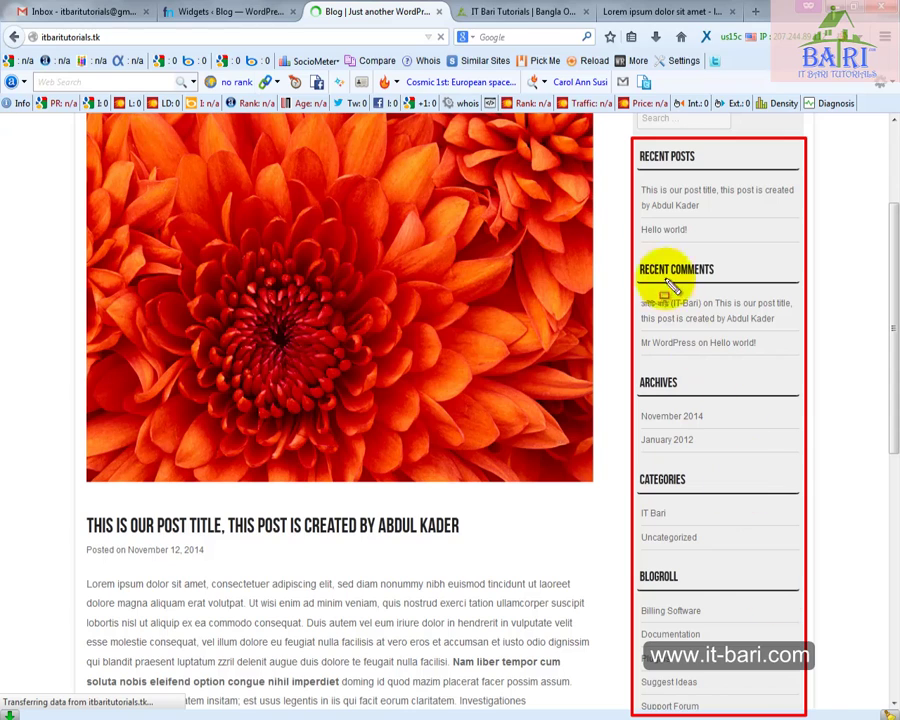
pyautogui.moveTo(636, 364); pyautogui.dragTo(810, 401)
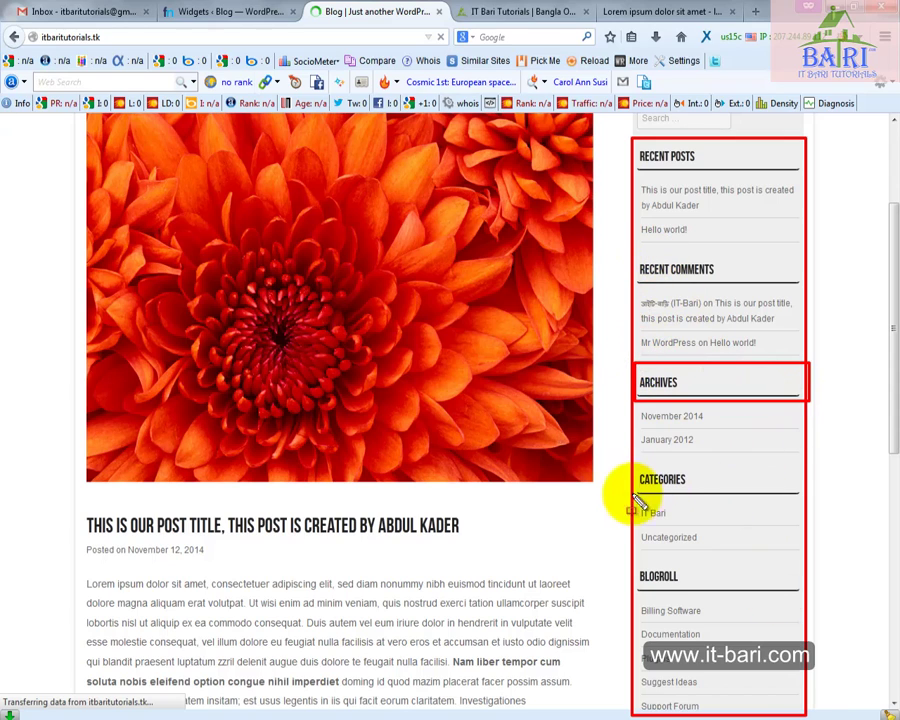
pyautogui.moveTo(624, 462)
pyautogui.mouseDown()
pyautogui.moveTo(660, 492)
pyautogui.moveTo(800, 493)
pyautogui.mouseUp()
pyautogui.moveTo(636, 549)
pyautogui.mouseDown()
pyautogui.moveTo(647, 586)
pyautogui.moveTo(803, 610)
pyautogui.mouseUp()
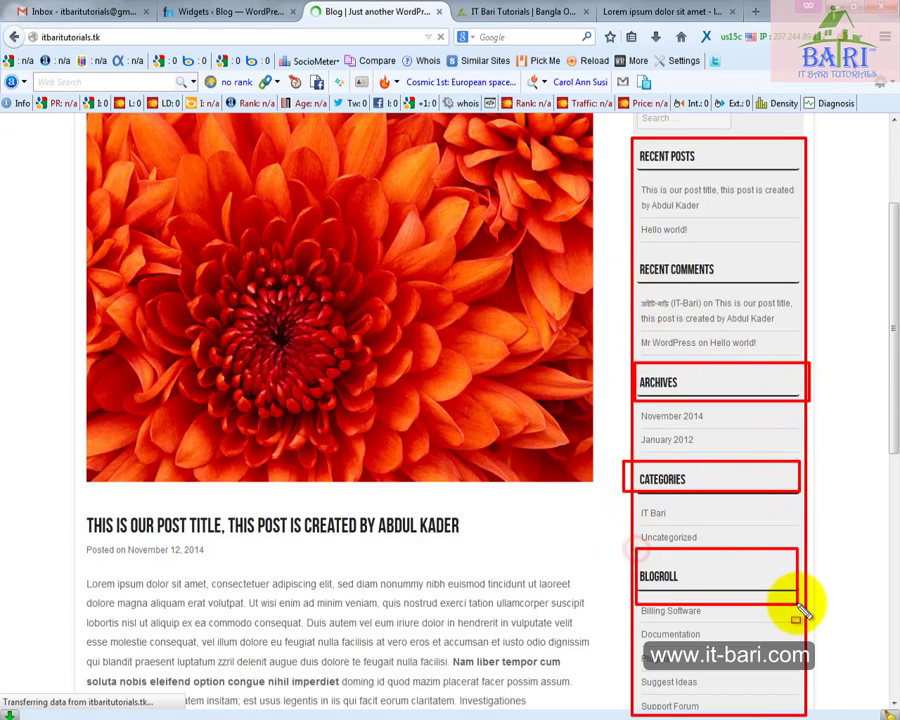
pyautogui.press('Escape')
# - Examine the rest of the blog's sidebar, outlining the Meta and Blogroll sections
pyautogui.scroll(-5, 790, 603)
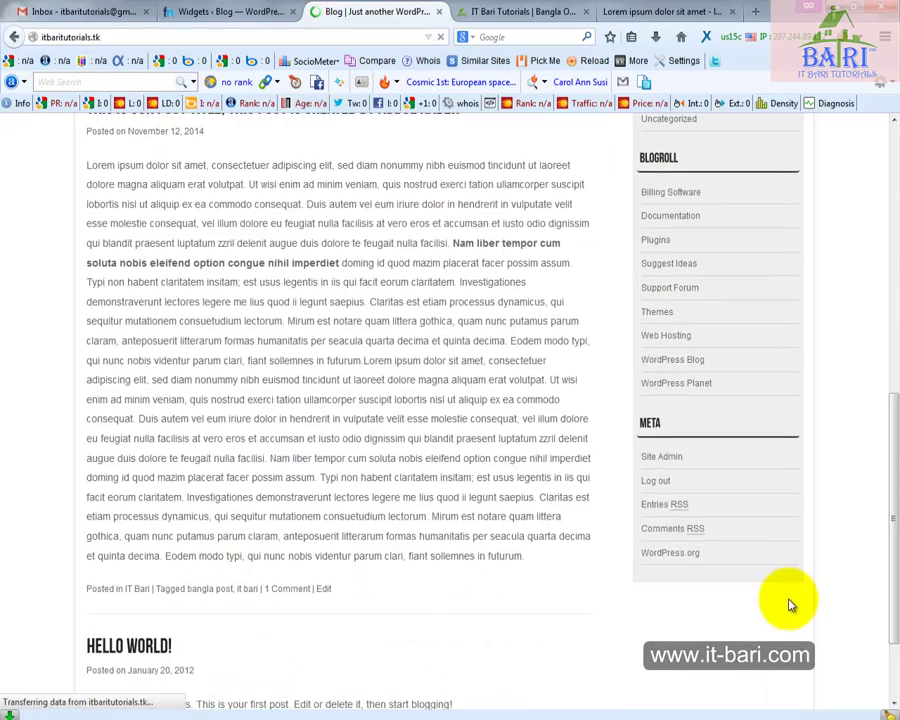
pyautogui.scroll(10, 790, 603)
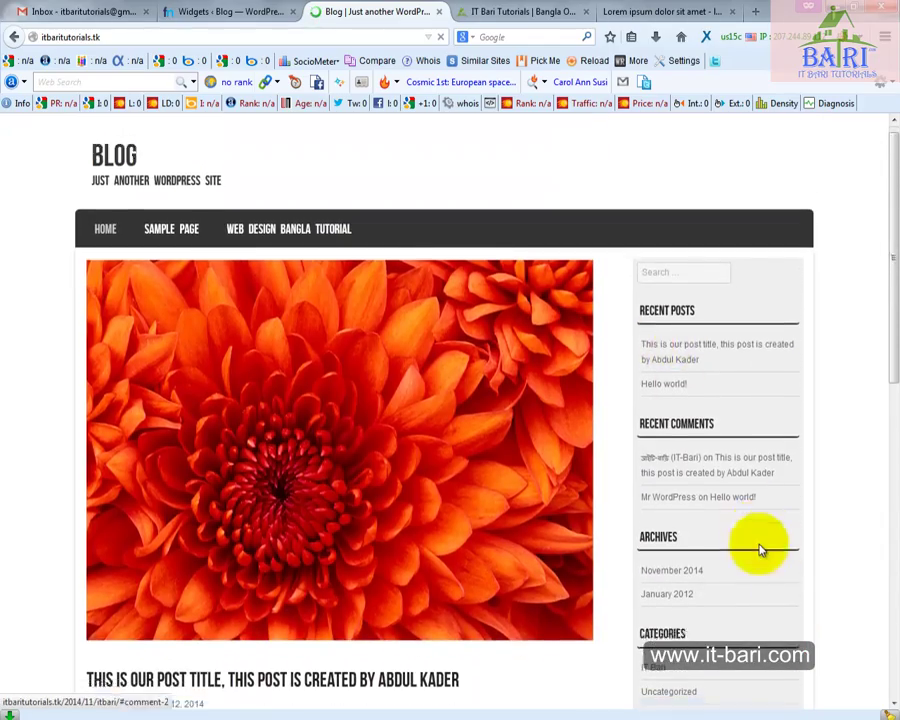
pyautogui.scroll(-10, 760, 545)
pyautogui.scroll(-1, 760, 550)
pyautogui.scroll(1, 750, 543)
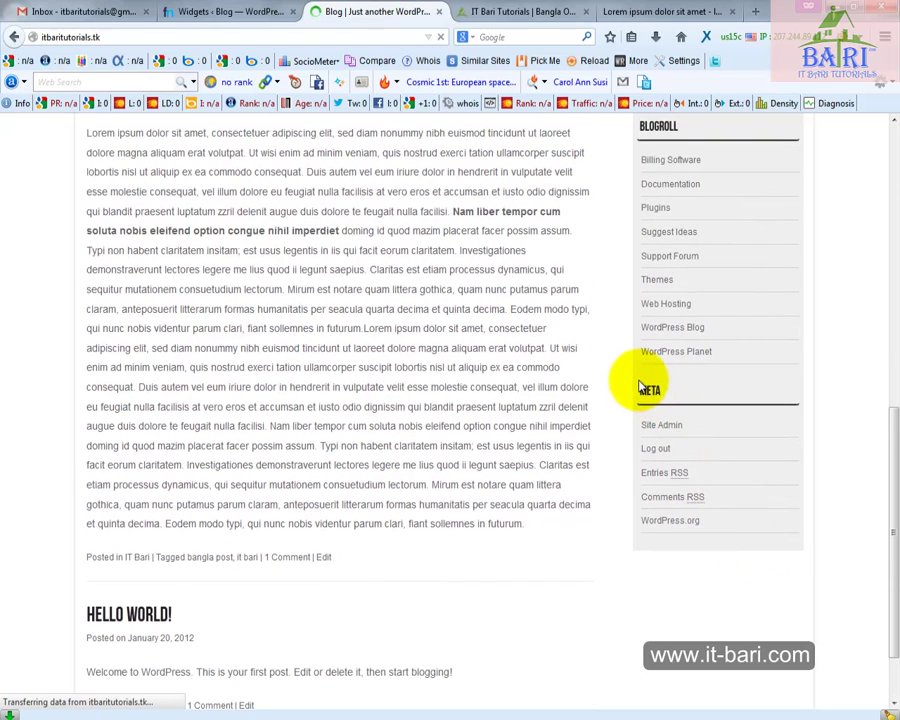
pyautogui.moveTo(615, 362); pyautogui.dragTo(830, 543)
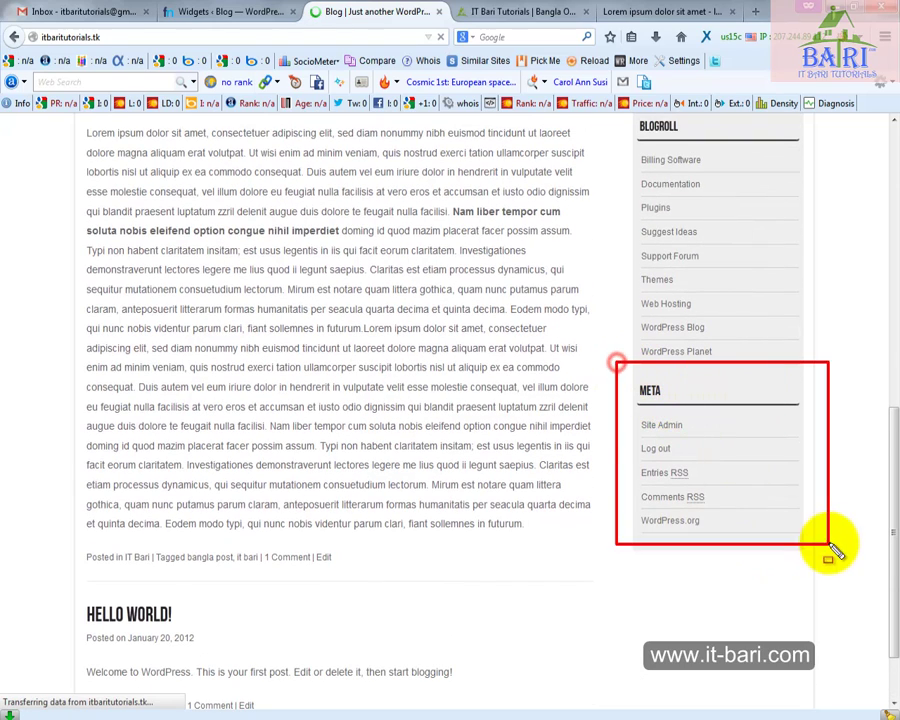
pyautogui.scroll(2, 720, 453)
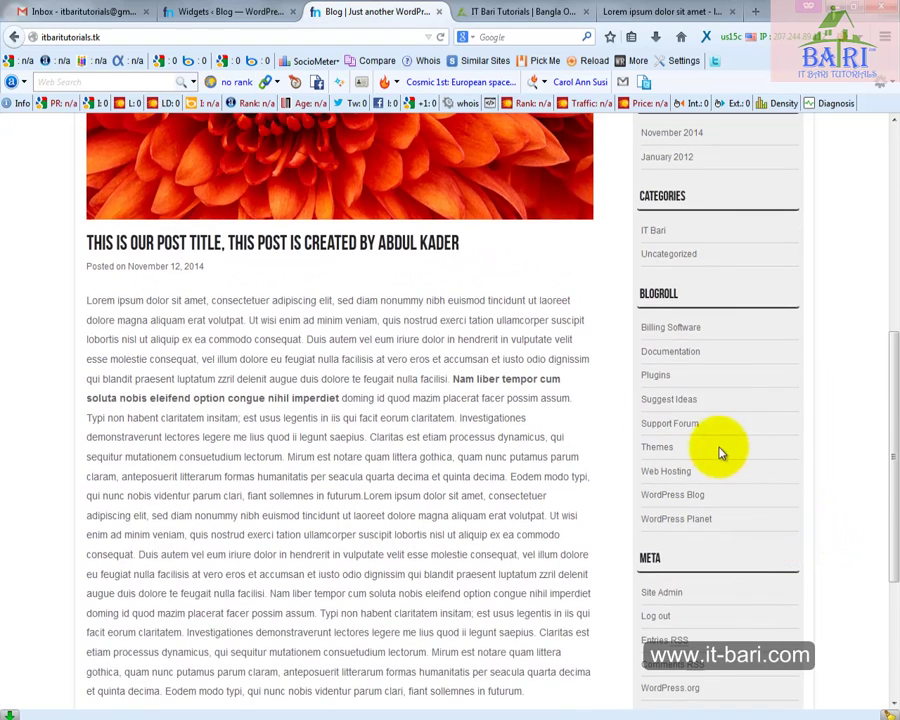
pyautogui.moveTo(615, 283)
pyautogui.mouseDown()
pyautogui.moveTo(743, 542)
pyautogui.moveTo(804, 542)
pyautogui.moveTo(806, 553)
pyautogui.mouseUp()
# - Move the Meta and Links widgets from the Primary Sidebar to the Inactive Widgets area
pyautogui.click(245, 13)
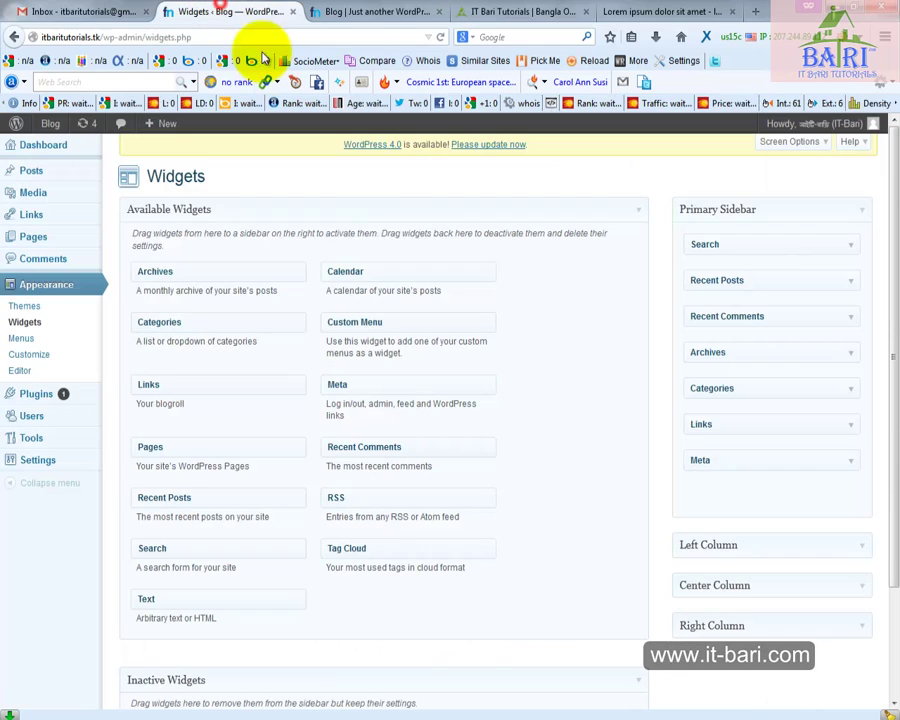
pyautogui.scroll(-2, 718, 470)
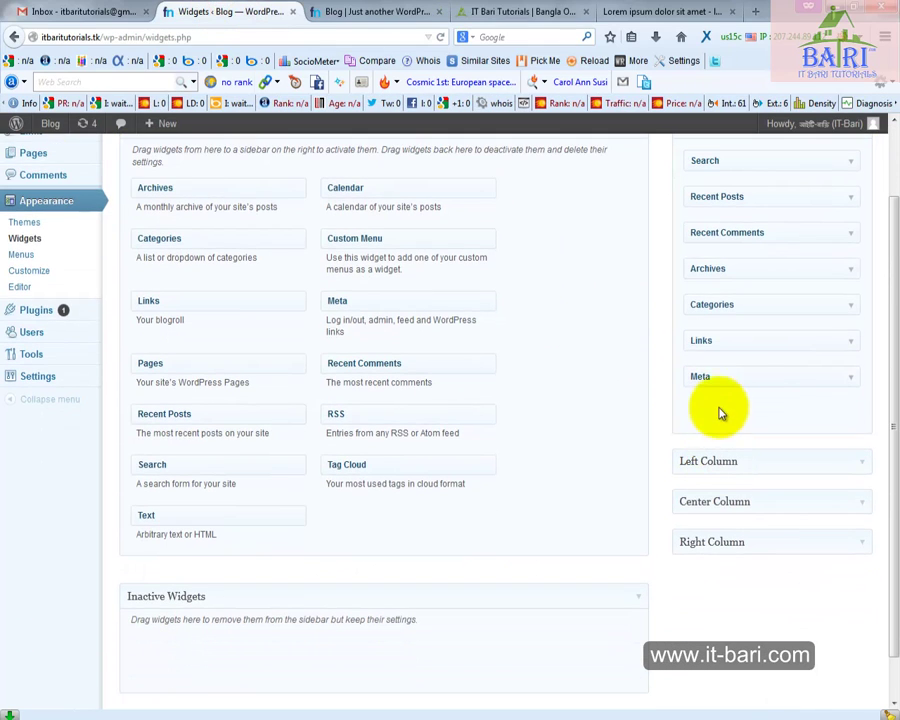
pyautogui.moveTo(711, 381); pyautogui.dragTo(240, 667)
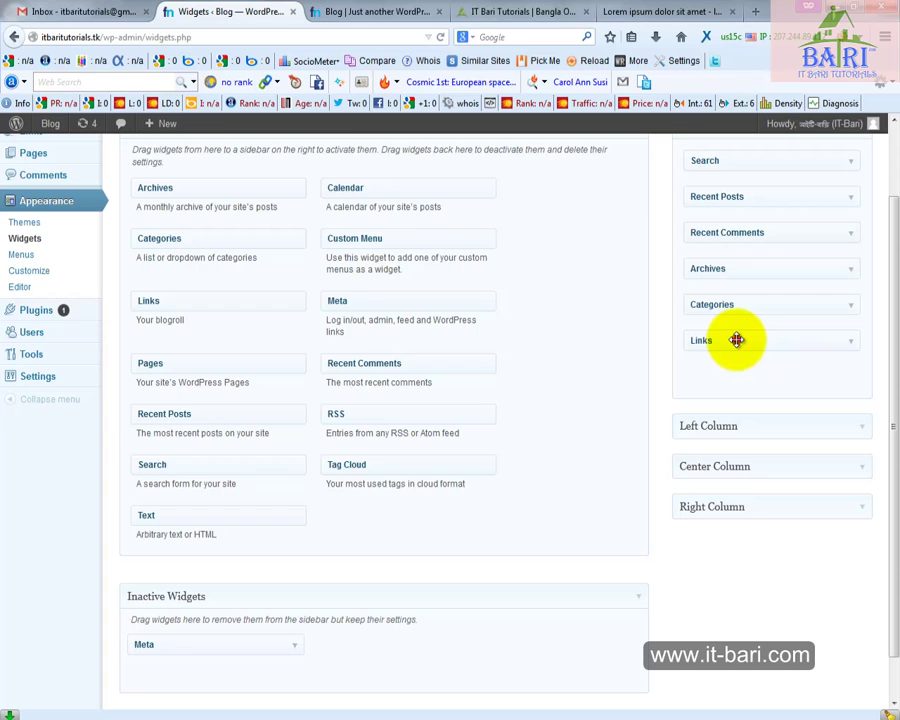
pyautogui.moveTo(736, 340); pyautogui.dragTo(340, 670)
pyautogui.scroll(1, 690, 555)
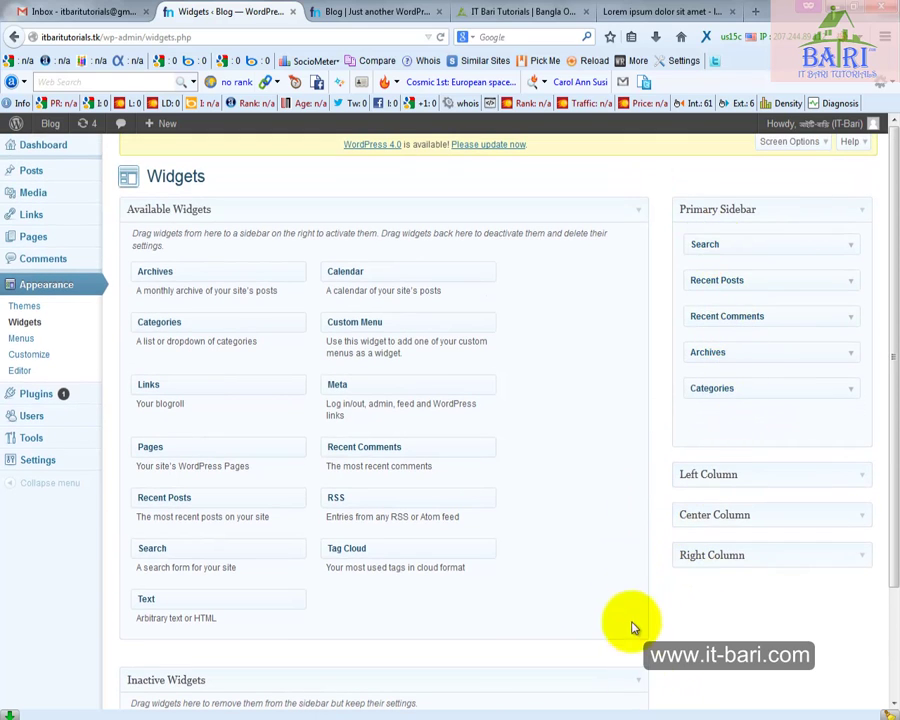
pyautogui.scroll(-2, 630, 622)
pyautogui.scroll(2, 655, 571)
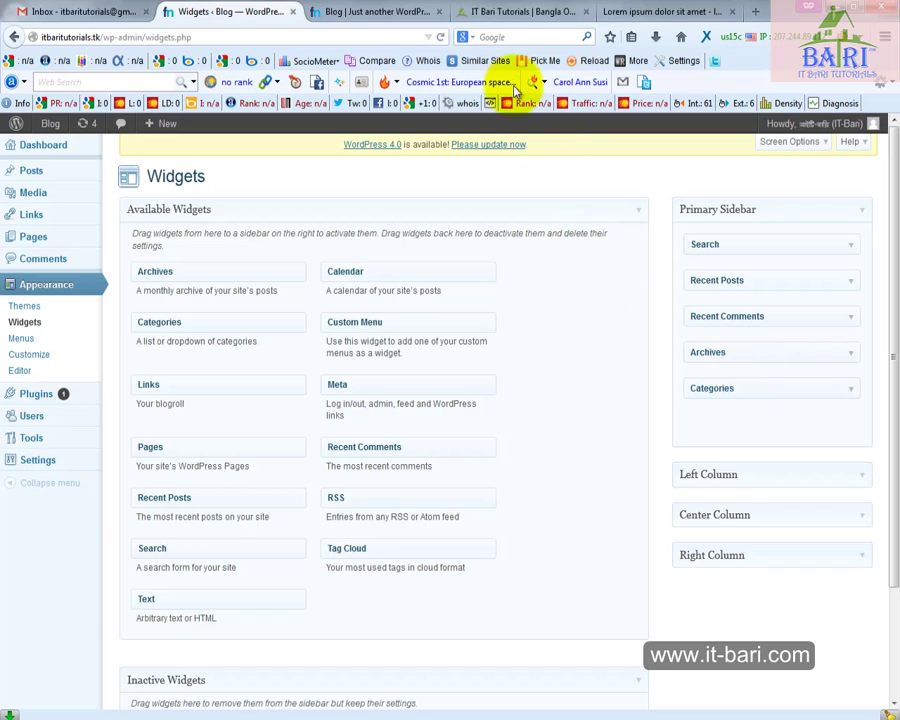
# - Check the Blogroll and Meta sections in the live blog's sidebar
pyautogui.click(365, 11)
pyautogui.scroll(-3, 670, 545)
pyautogui.scroll(4, 672, 550)
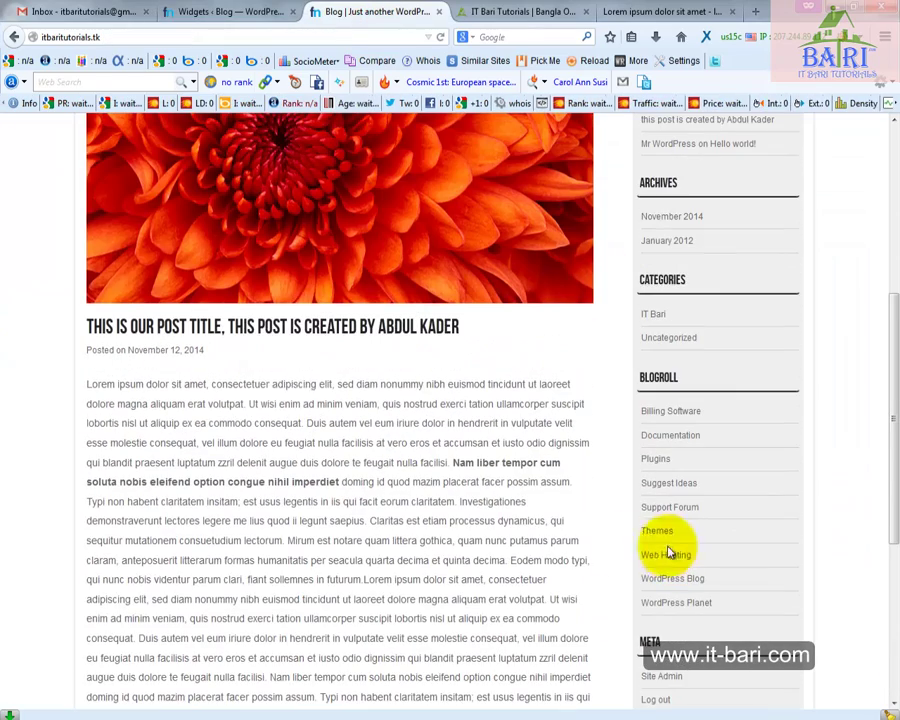
# - Add a Text widget to the Primary Sidebar below Categories
pyautogui.click(218, 12)
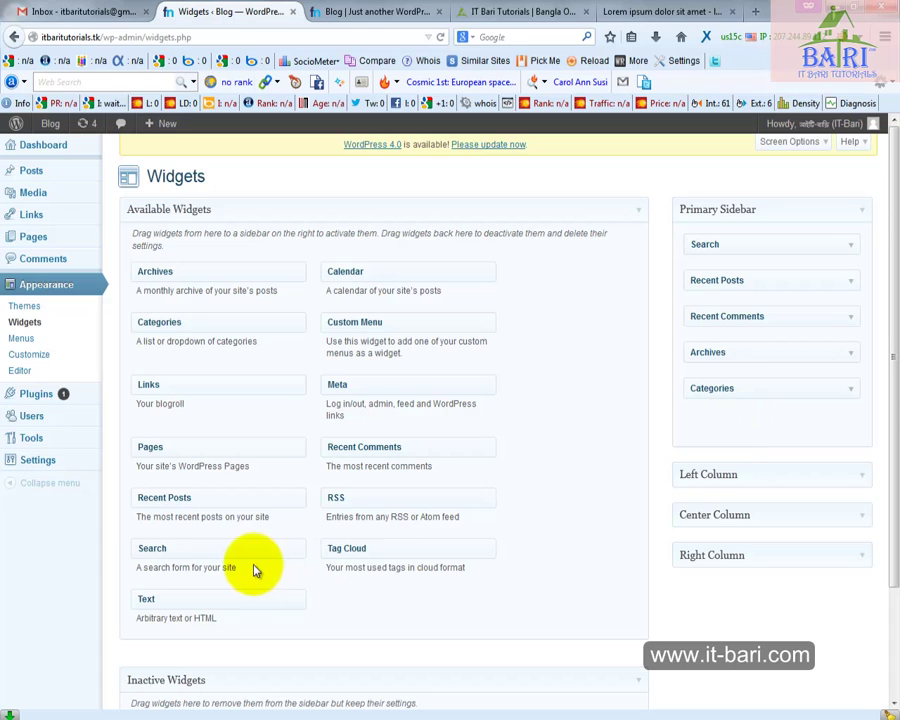
pyautogui.scroll(-3, 220, 558)
pyautogui.scroll(2, 172, 468)
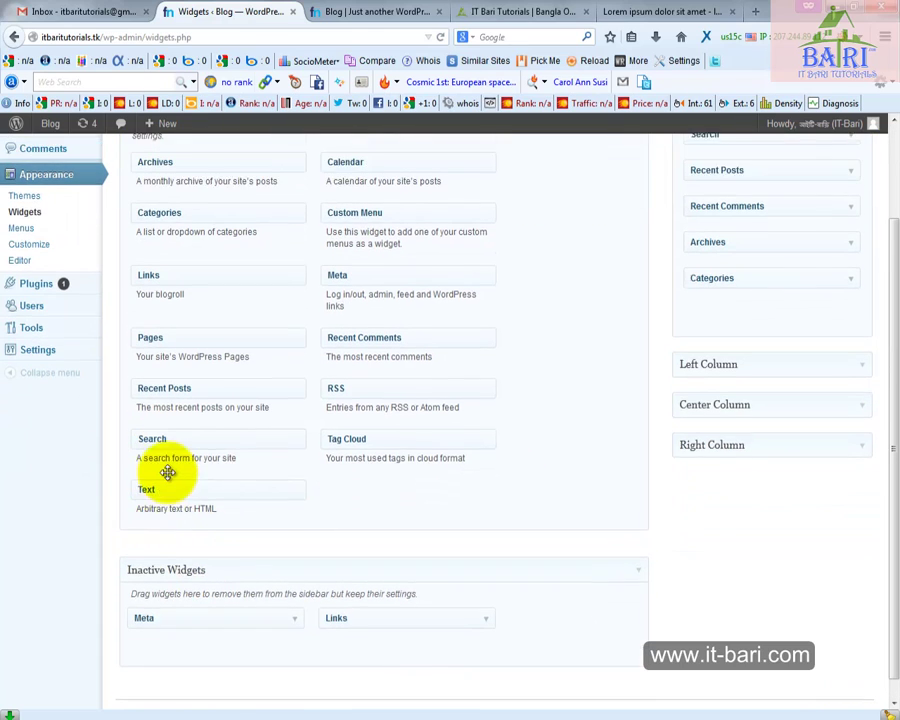
pyautogui.moveTo(191, 562); pyautogui.dragTo(731, 378)
pyautogui.scroll(1, 733, 383)
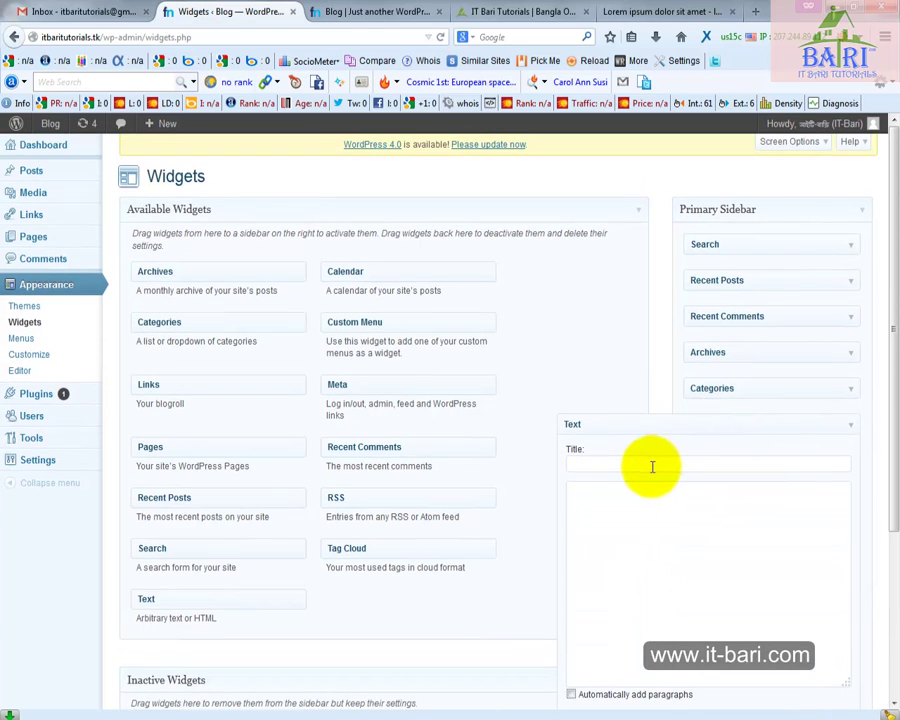
# - Save the empty Text widget and delete it from the Primary Sidebar
pyautogui.click(655, 520)
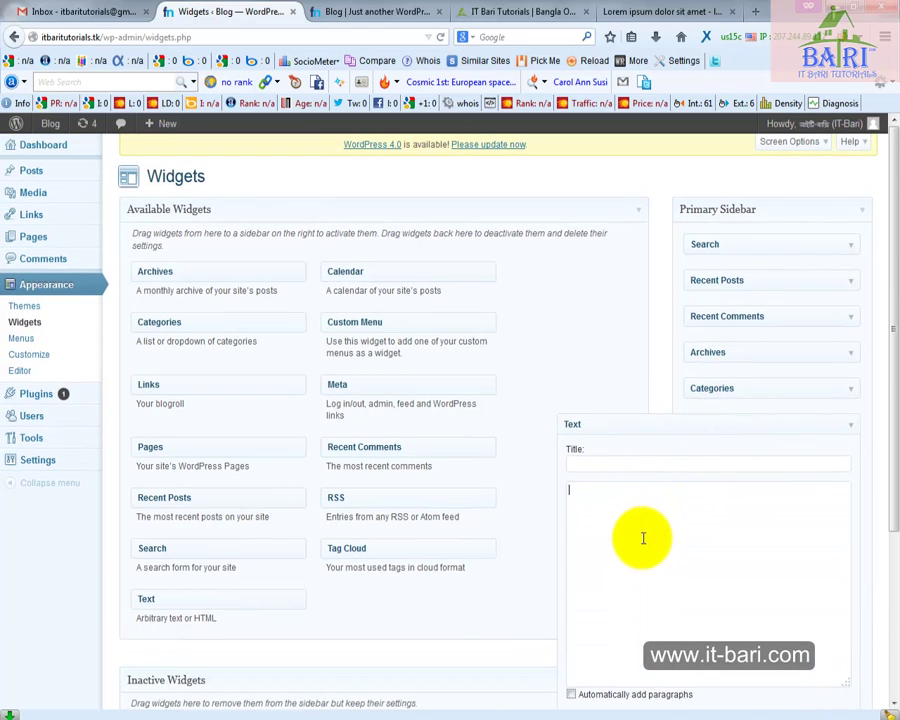
pyautogui.moveTo(565, 485)
pyautogui.mouseDown()
pyautogui.moveTo(590, 560)
pyautogui.moveTo(815, 680)
pyautogui.moveTo(862, 682)
pyautogui.mouseUp()
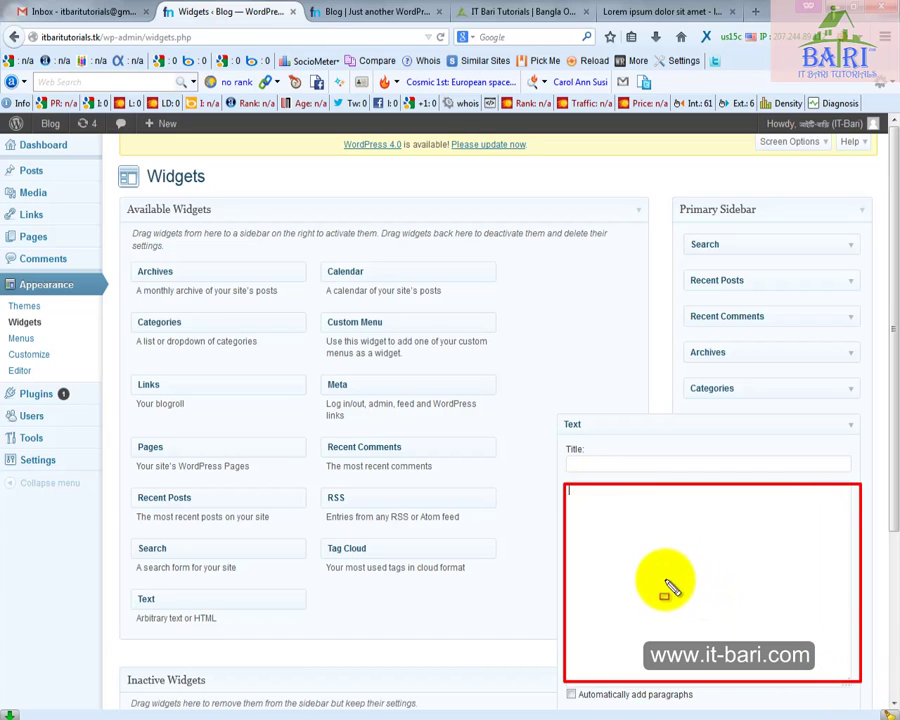
pyautogui.scroll(-3, 707, 585)
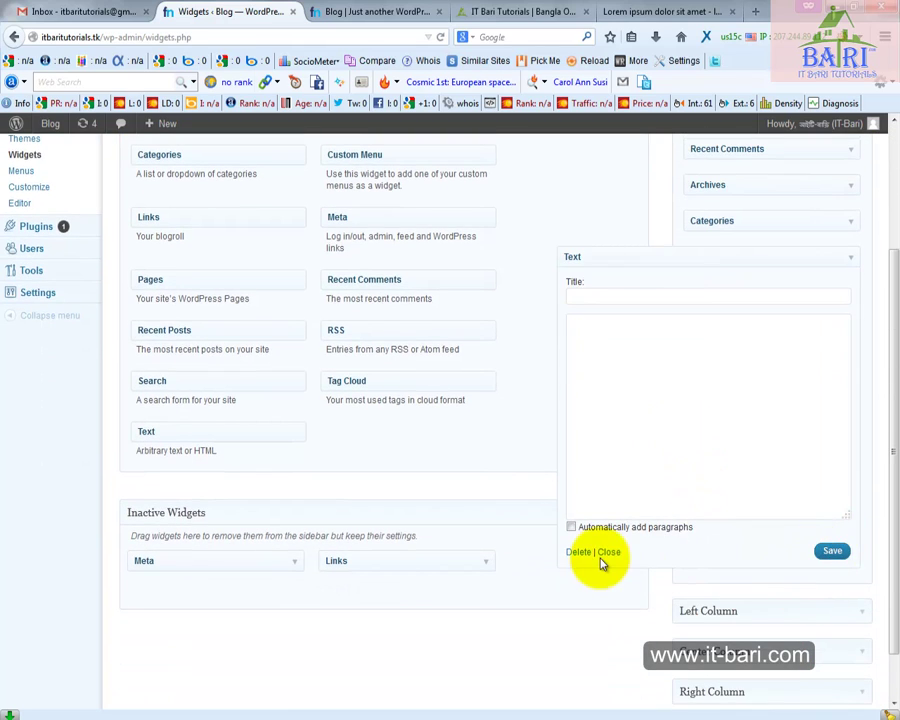
pyautogui.click(826, 556)
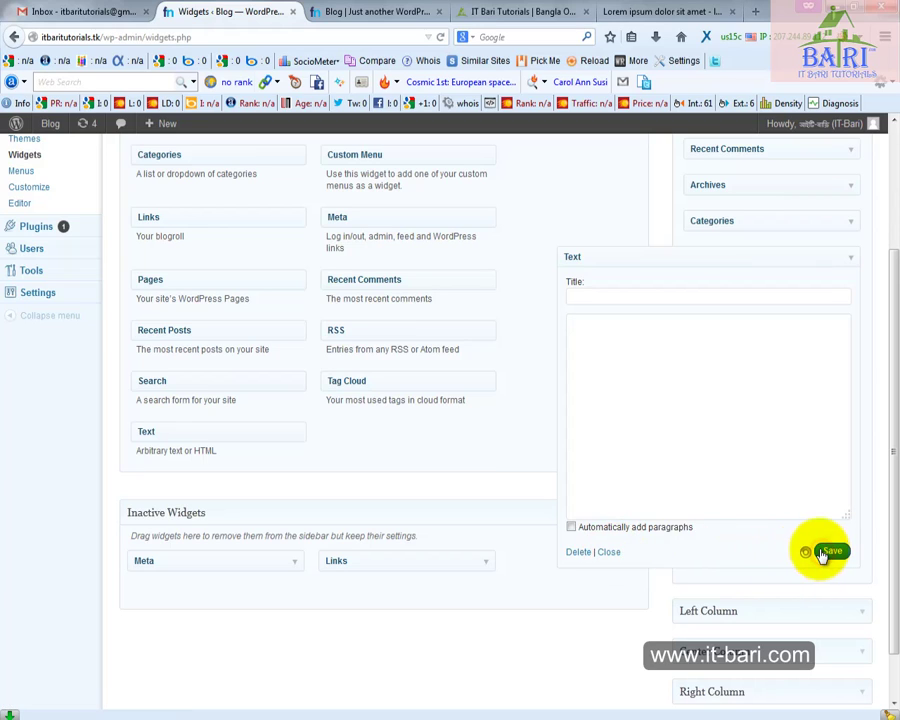
pyautogui.click(586, 554)
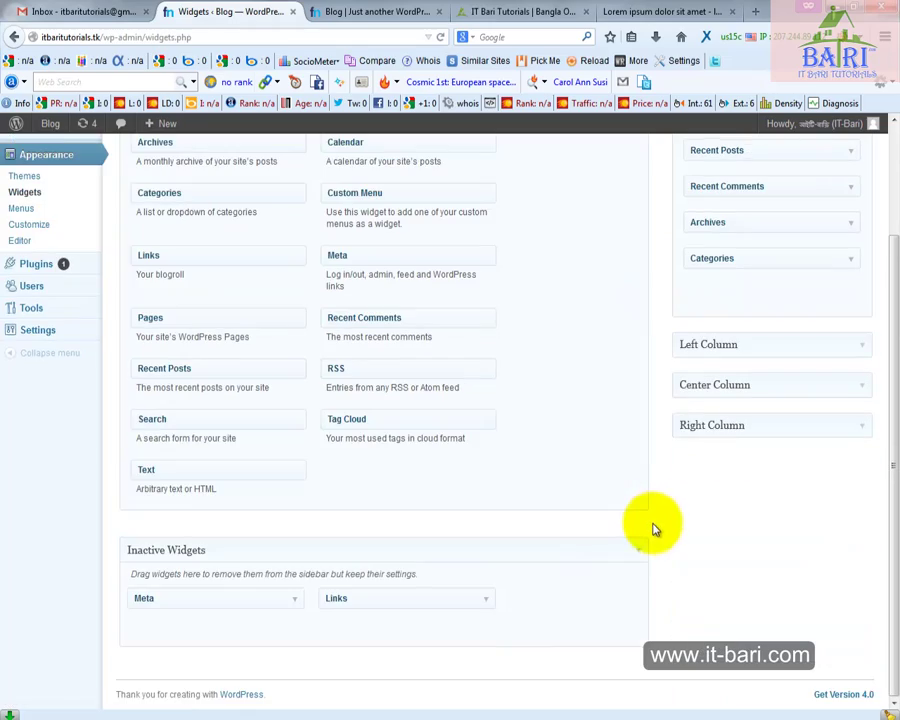
pyautogui.scroll(2, 673, 418)
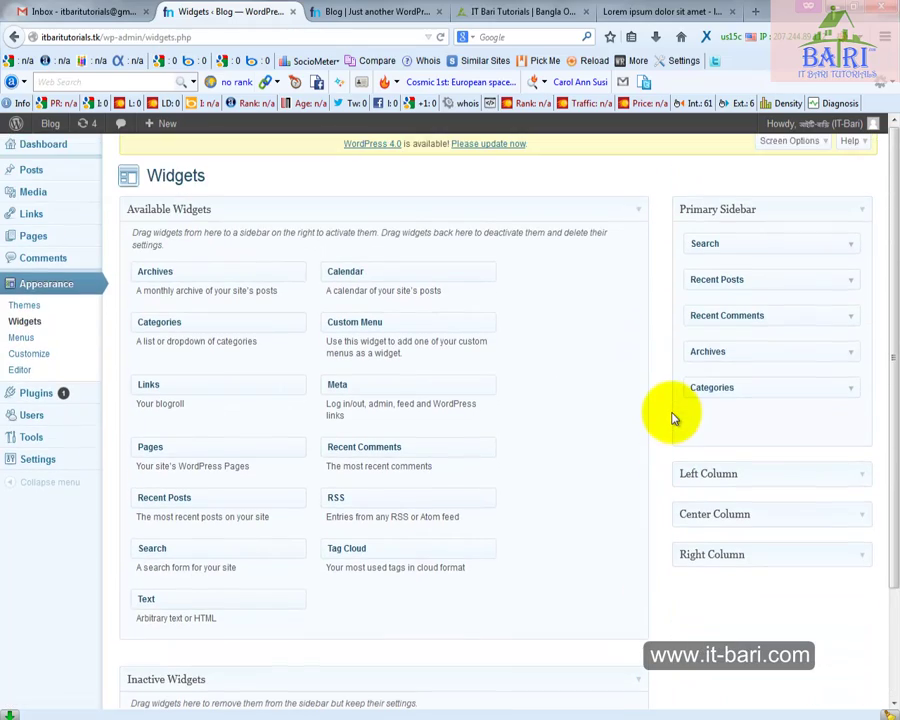
# - Reload the live blog and examine which sections its sidebar shows after the widget changes
pyautogui.click(365, 12)
pyautogui.scroll(3, 639, 411)
pyautogui.scroll(-7, 643, 418)
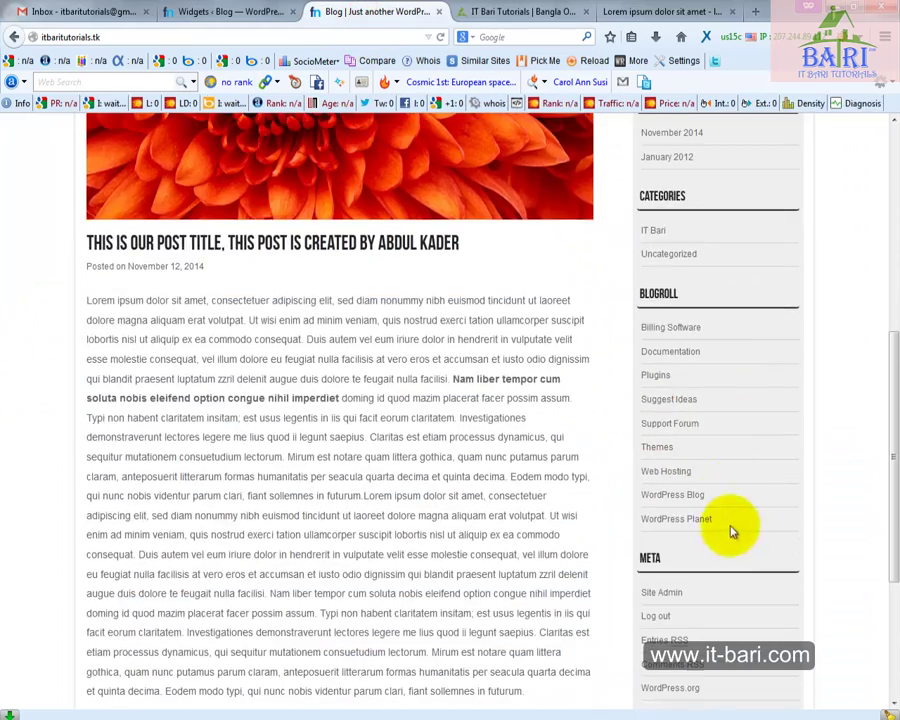
pyautogui.scroll(3, 703, 521)
pyautogui.click(440, 37)
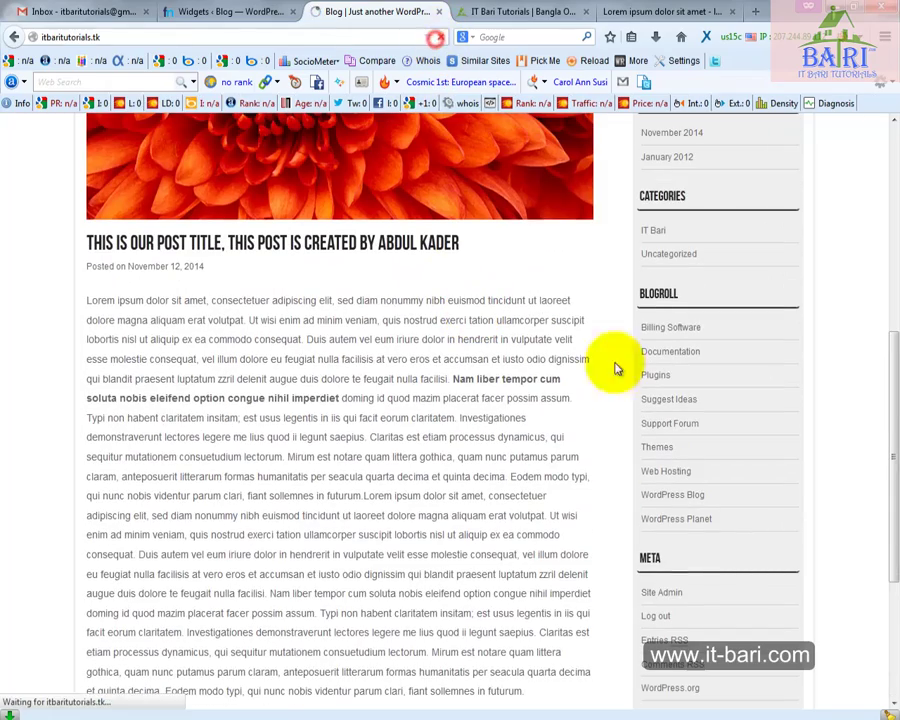
pyautogui.scroll(-5, 812, 540)
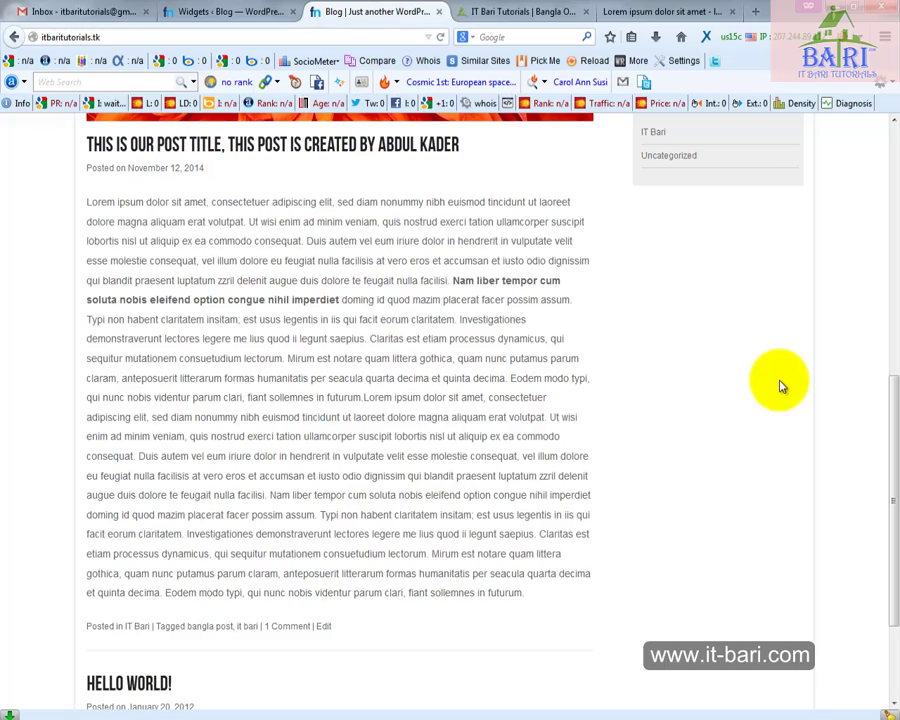
pyautogui.scroll(4, 771, 477)
pyautogui.scroll(-5, 743, 506)
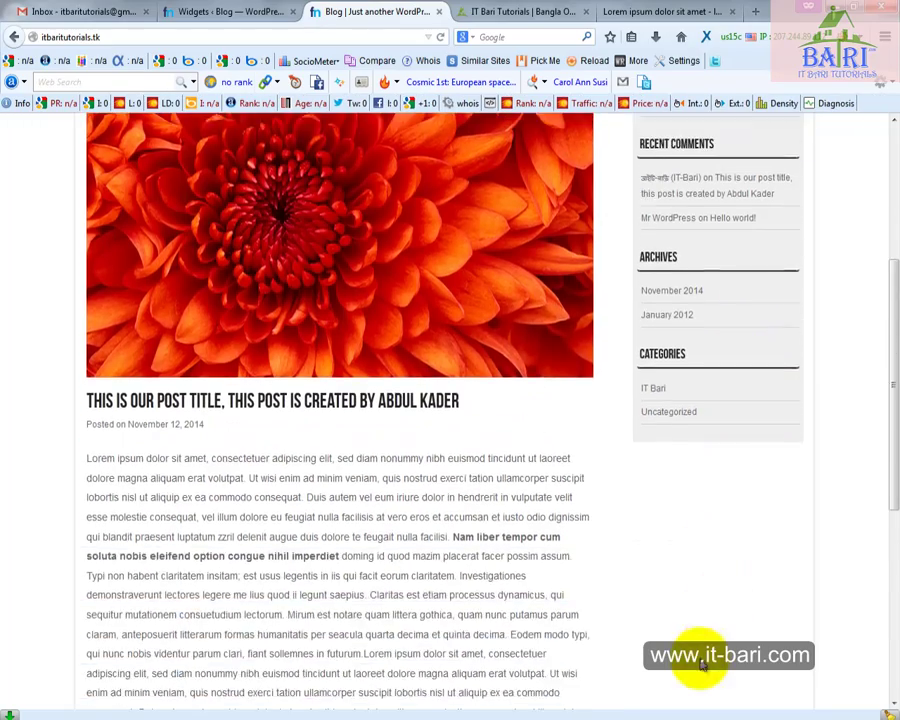
pyautogui.scroll(2, 700, 558)
pyautogui.scroll(5, 714, 510)
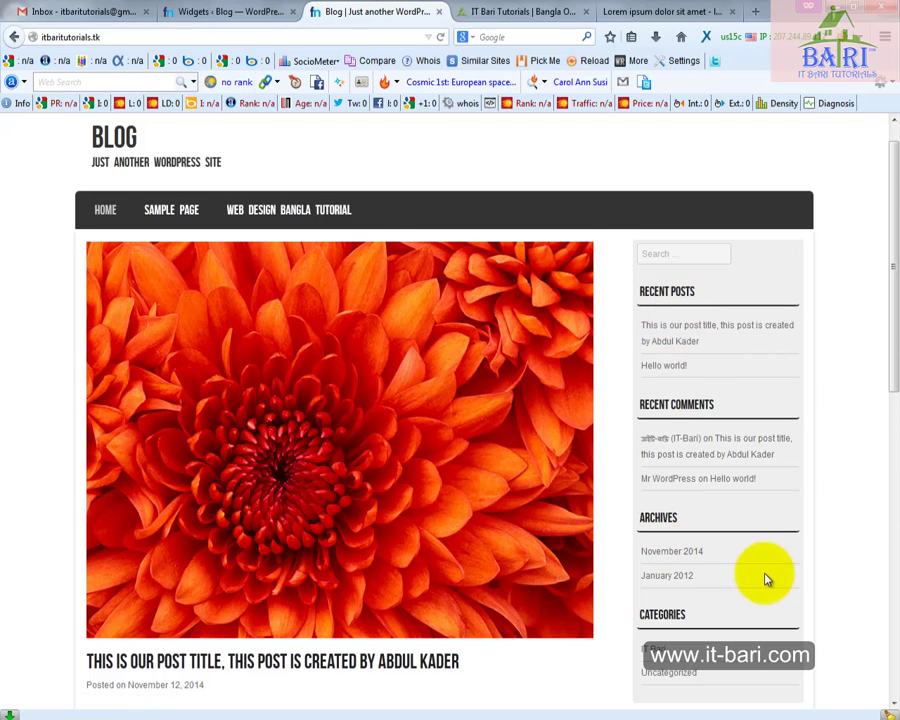
pyautogui.scroll(-3, 765, 579)
pyautogui.scroll(2, 706, 316)
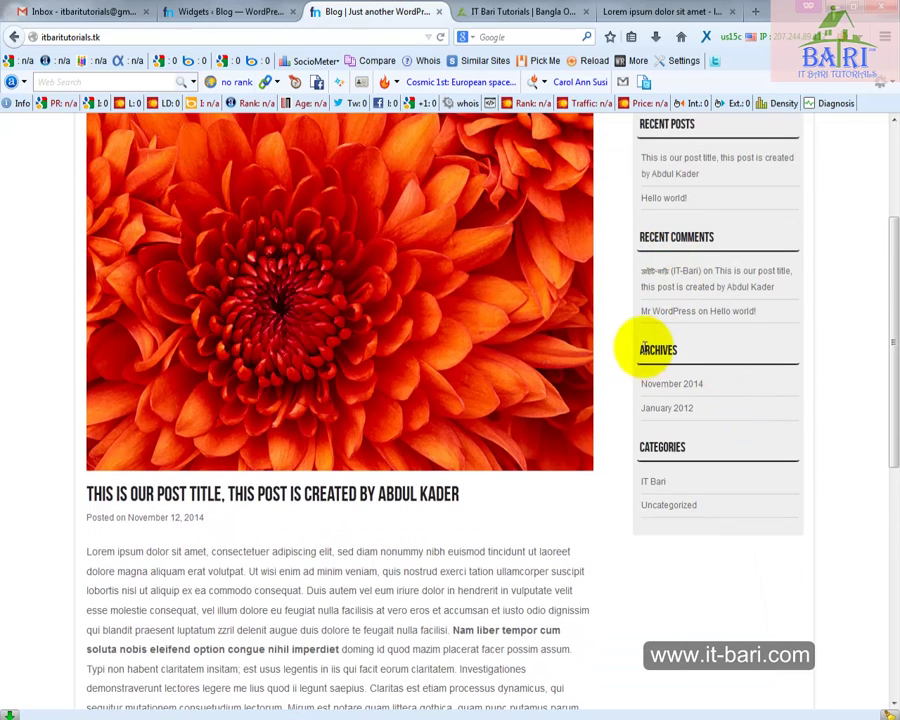
pyautogui.scroll(2, 700, 558)
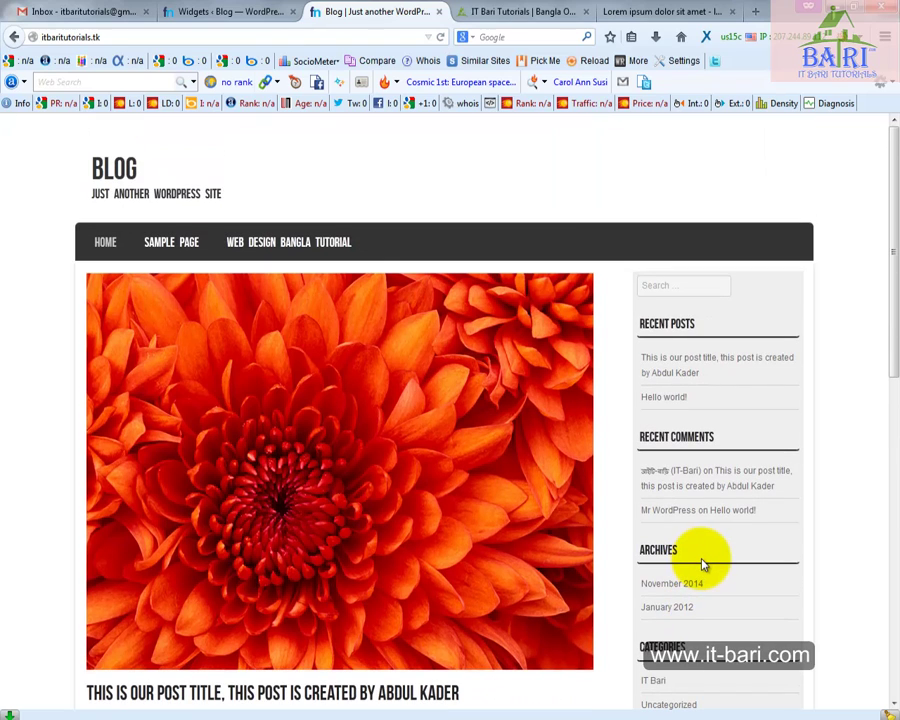
# - Open the dashboard's Menus page and check the navigation bar on the live blog
pyautogui.click(197, 10)
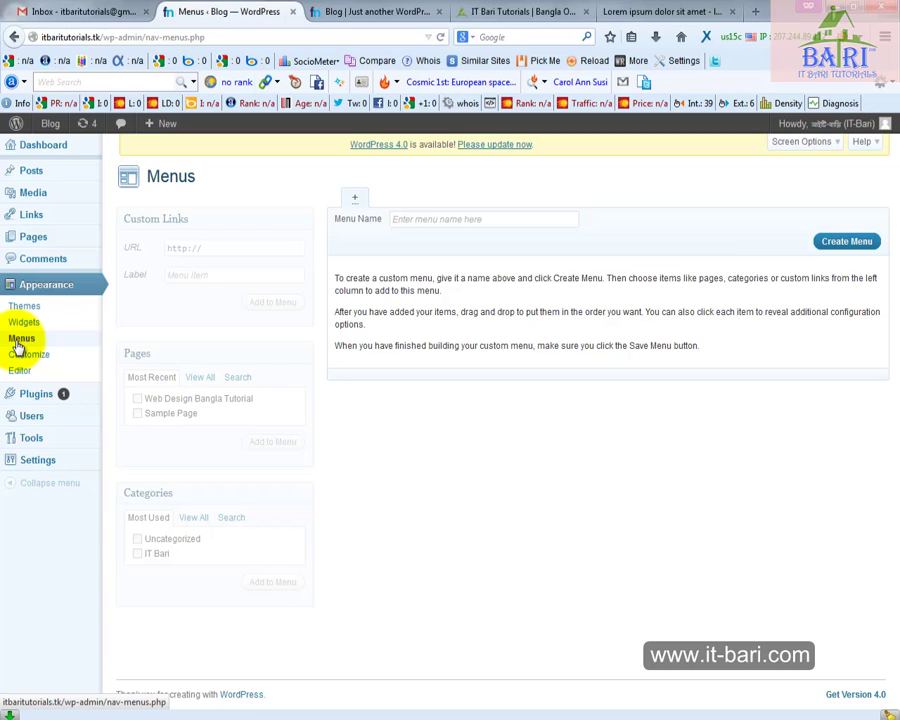
pyautogui.click(325, 11)
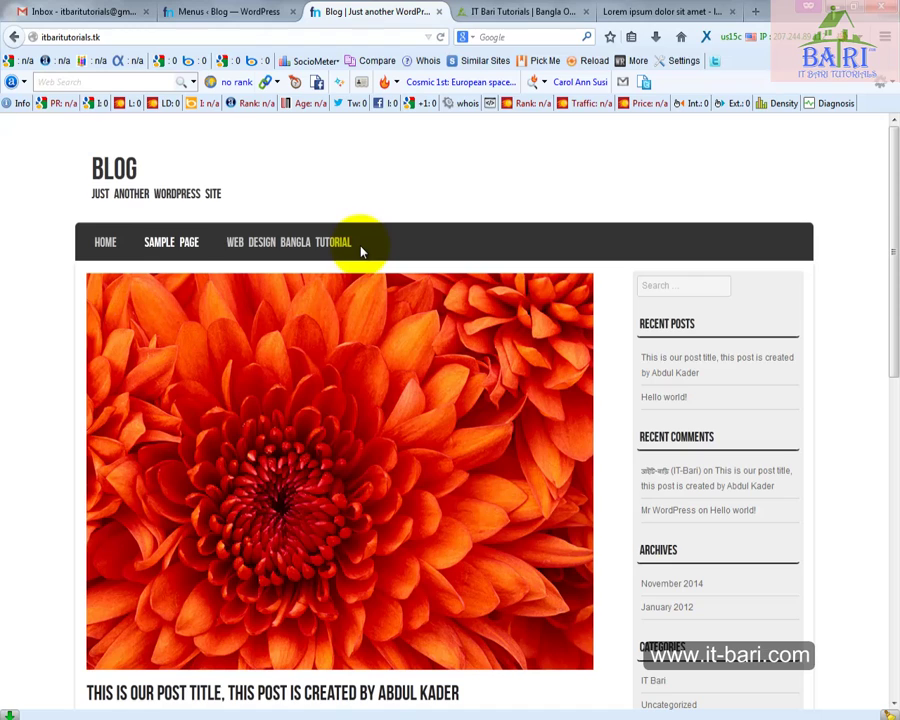
pyautogui.click(238, 12)
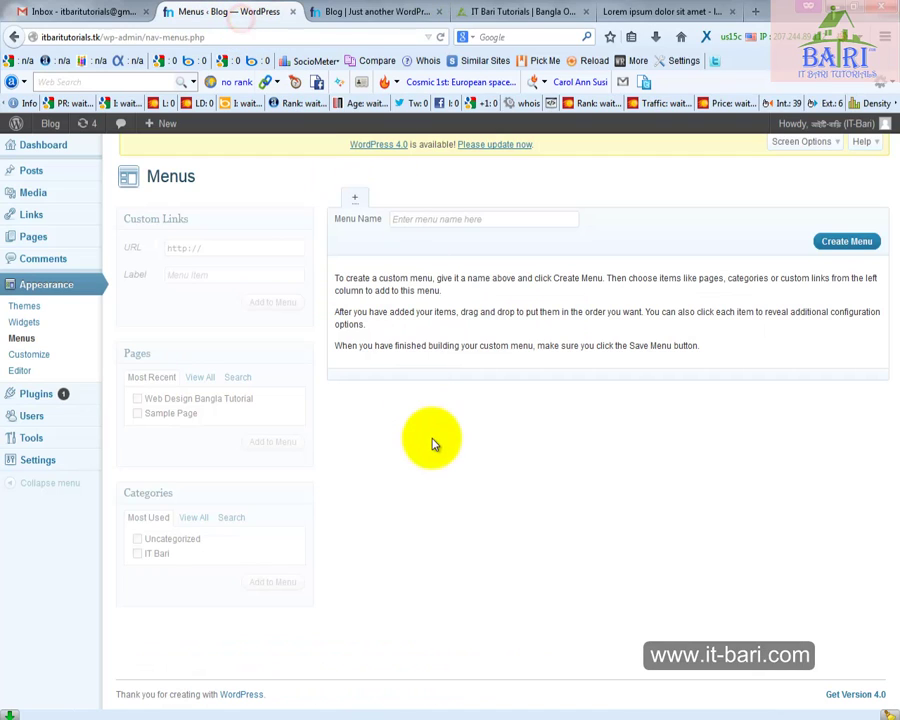
# - Create a custom menu named "Menu No 1"
pyautogui.click(438, 218)
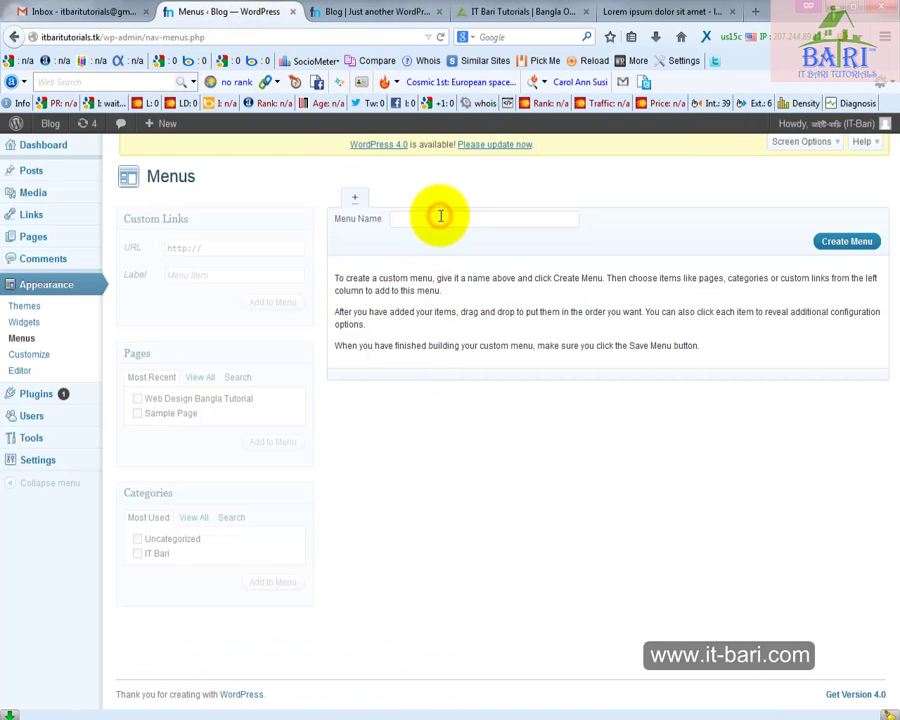
pyautogui.write('Menu')
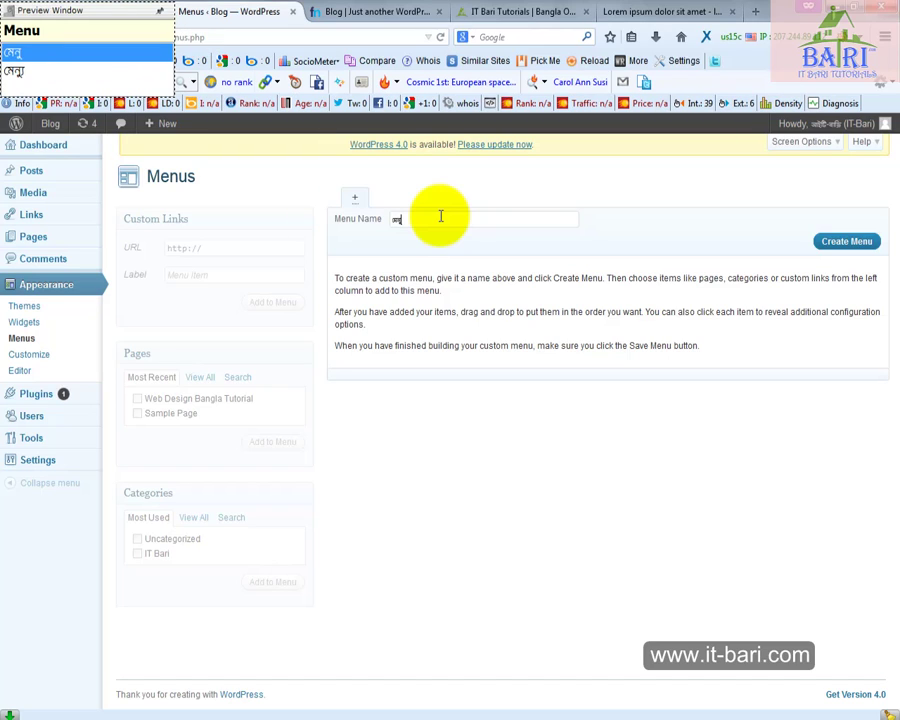
pyautogui.hotkey('ctrl', 'a')
pyautogui.write('Me')
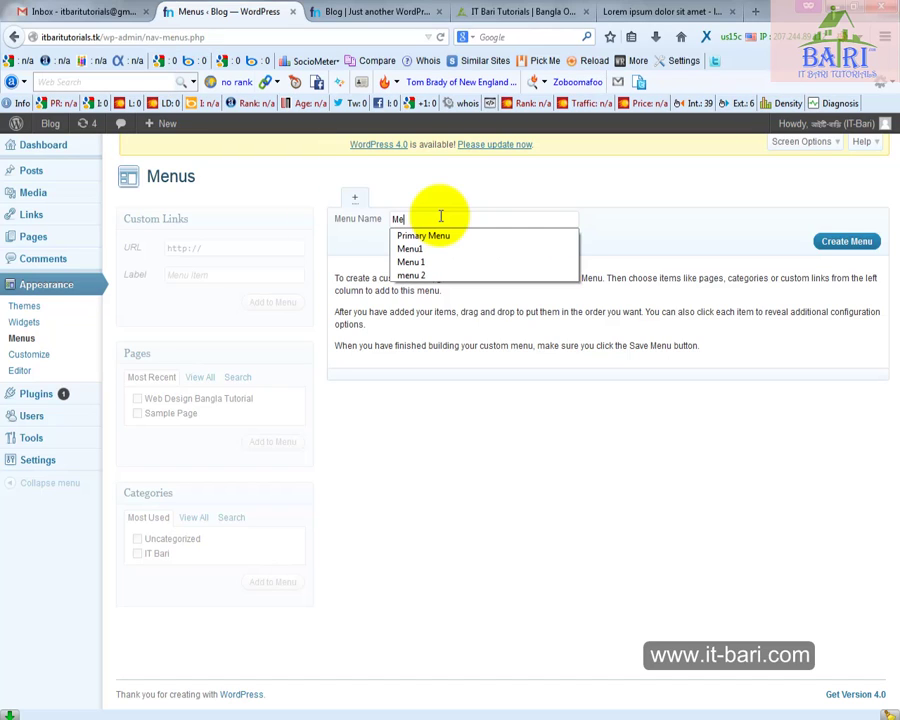
pyautogui.write('nu No')
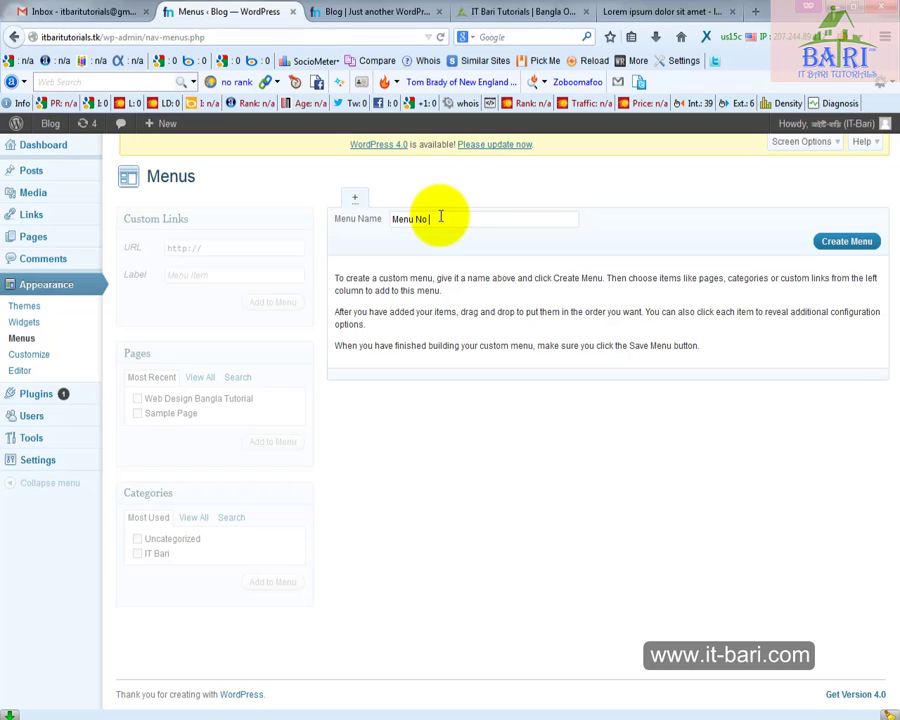
pyautogui.write(' 1')
pyautogui.click(836, 242)
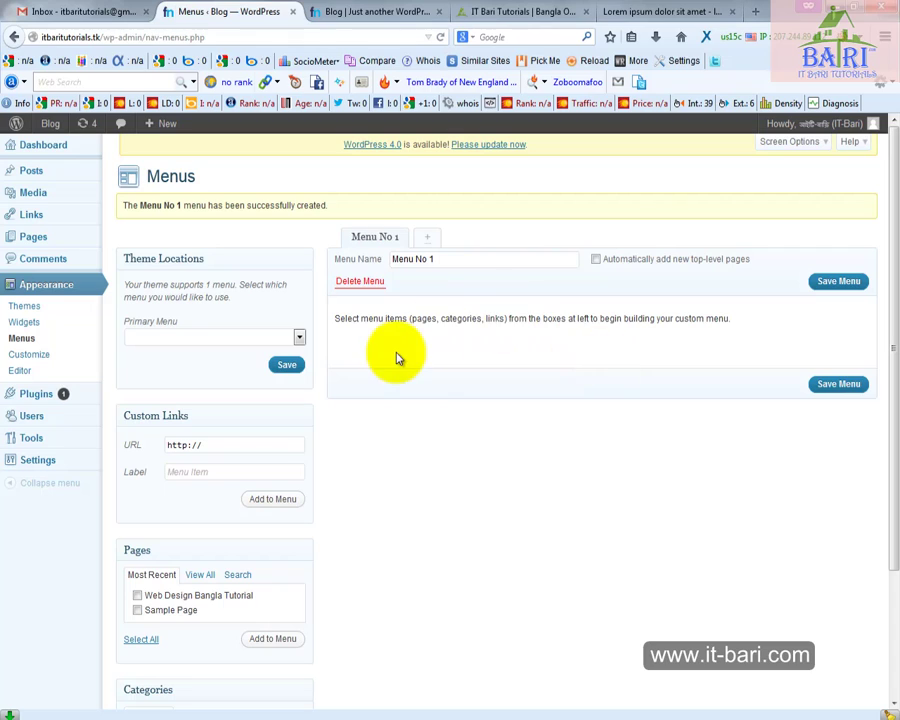
# - Clear the custom link's URL and set its label to "Home"
pyautogui.click(207, 447)
pyautogui.moveTo(222, 448); pyautogui.dragTo(165, 450)
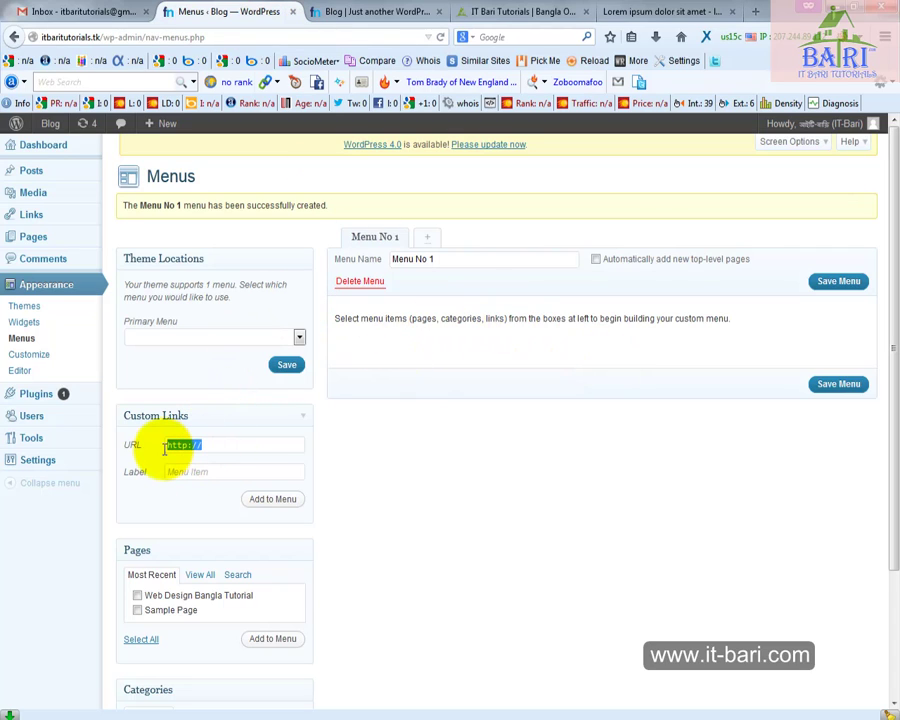
pyautogui.write('Home')
pyautogui.click(176, 470)
pyautogui.moveTo(194, 443); pyautogui.dragTo(128, 444)
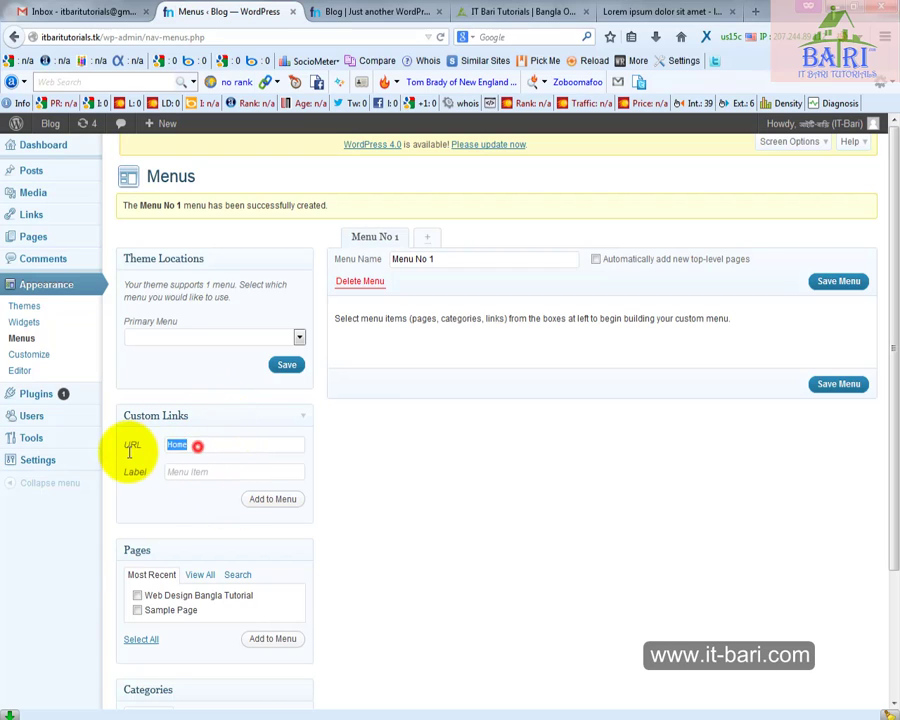
pyautogui.press('BackSpace')
pyautogui.click(178, 472)
pyautogui.write('Home')
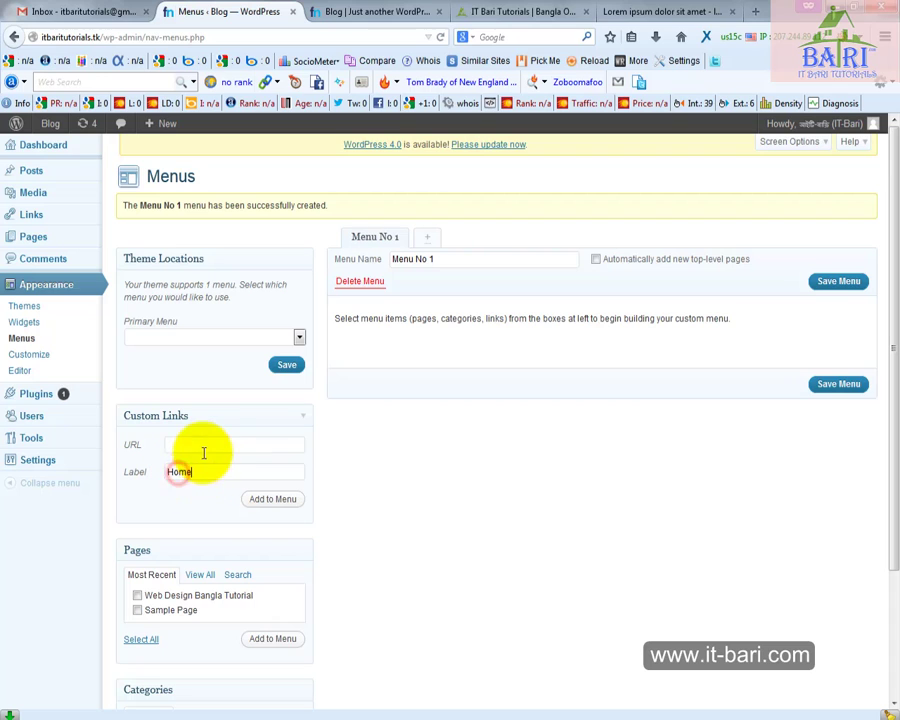
pyautogui.click(327, 16)
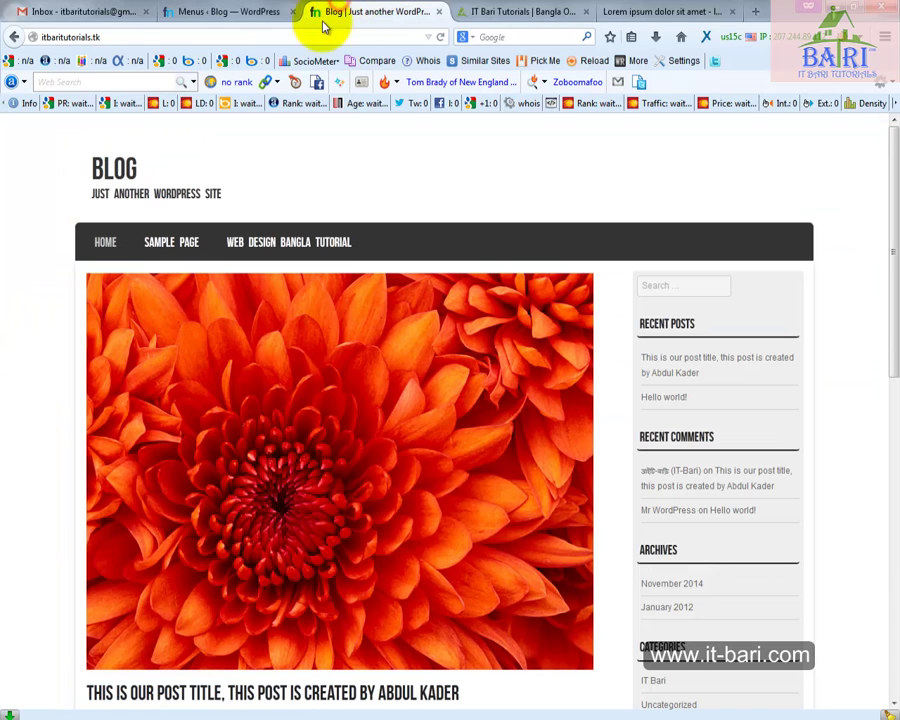
pyautogui.click(140, 37)
pyautogui.hotkey('ctrl', 'c')
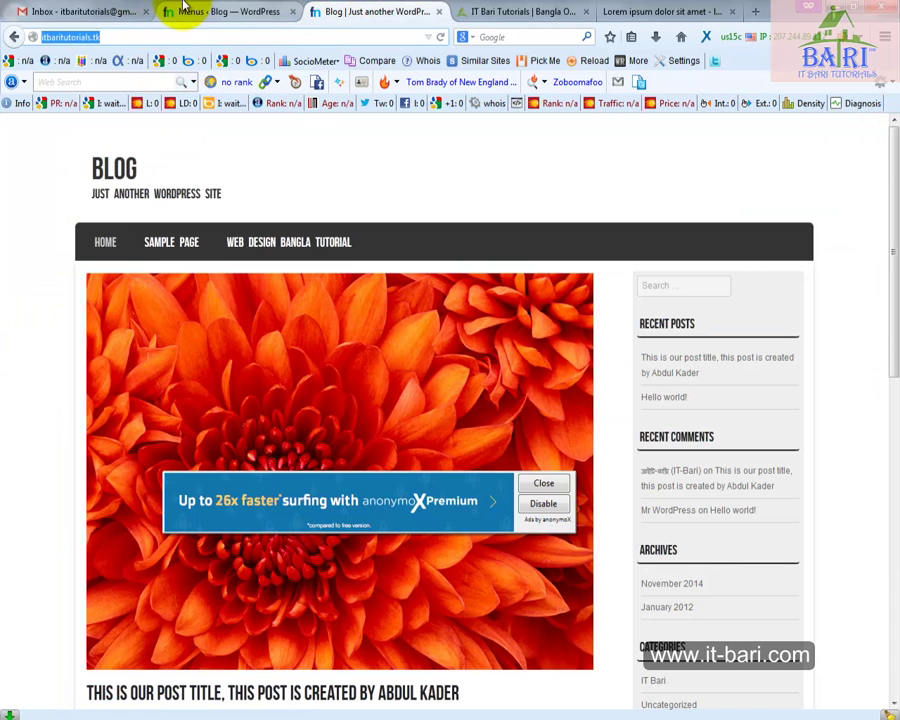
pyautogui.click(225, 13)
pyautogui.click(234, 444)
pyautogui.hotkey('ctrl', 'v')
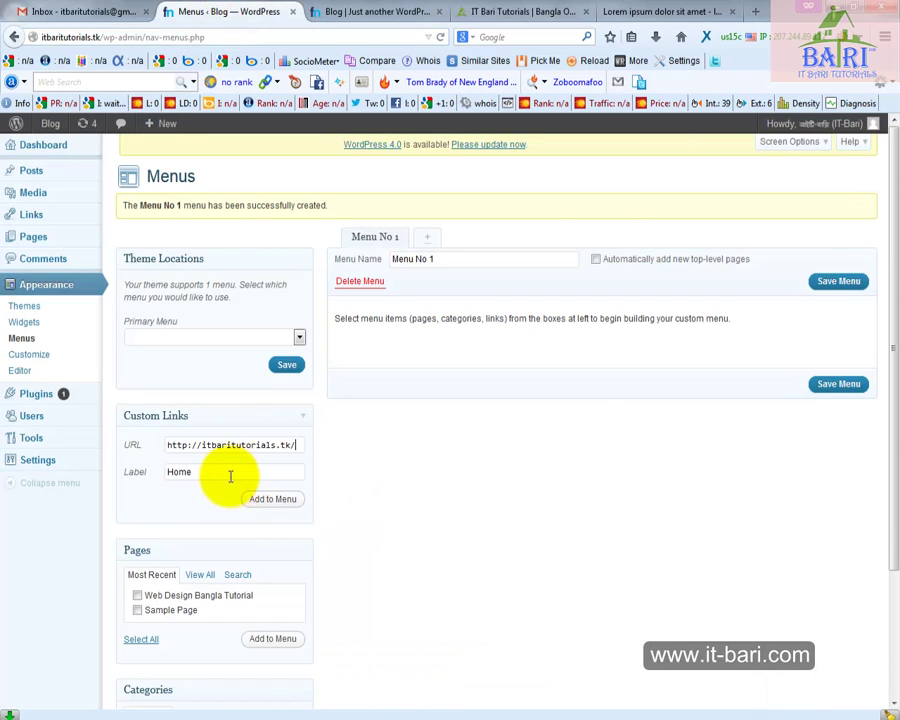
pyautogui.click(273, 505)
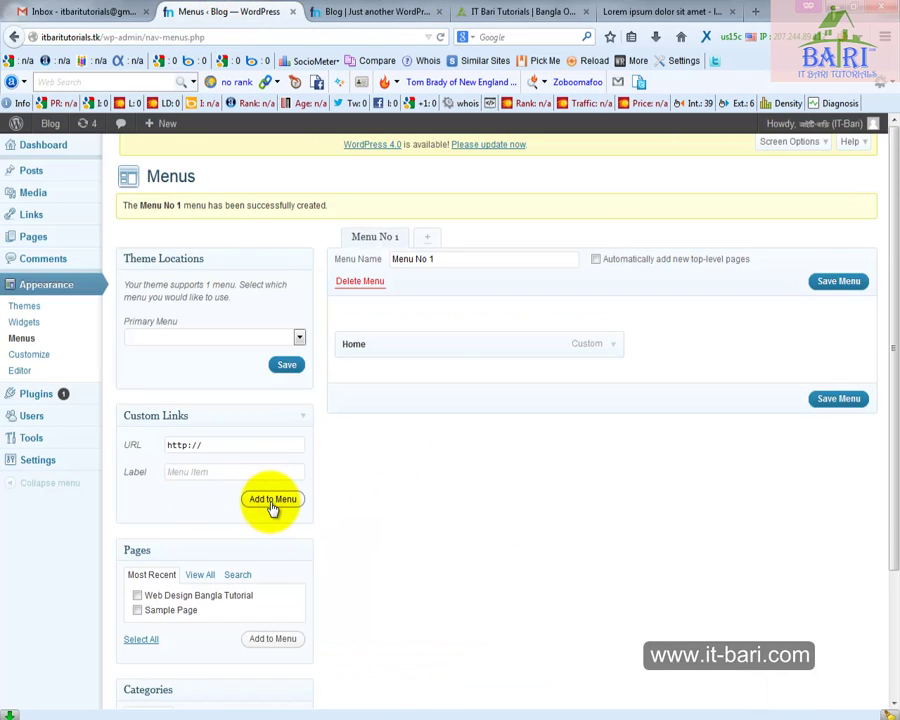
pyautogui.click(212, 446)
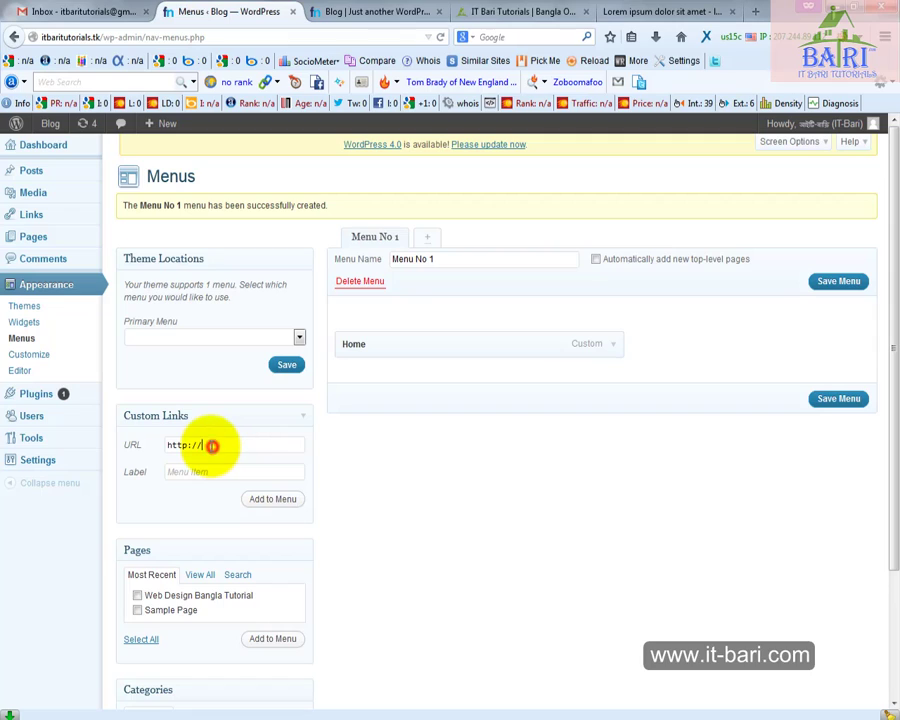
pyautogui.write('google')
pyautogui.write('le.com')
pyautogui.press('Tab')
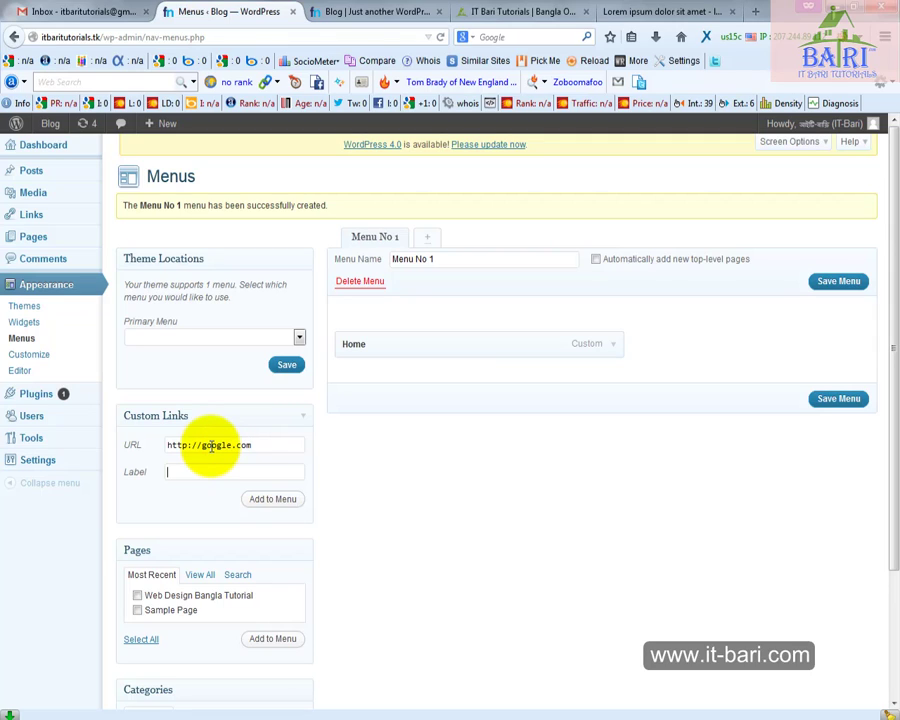
pyautogui.write('Google')
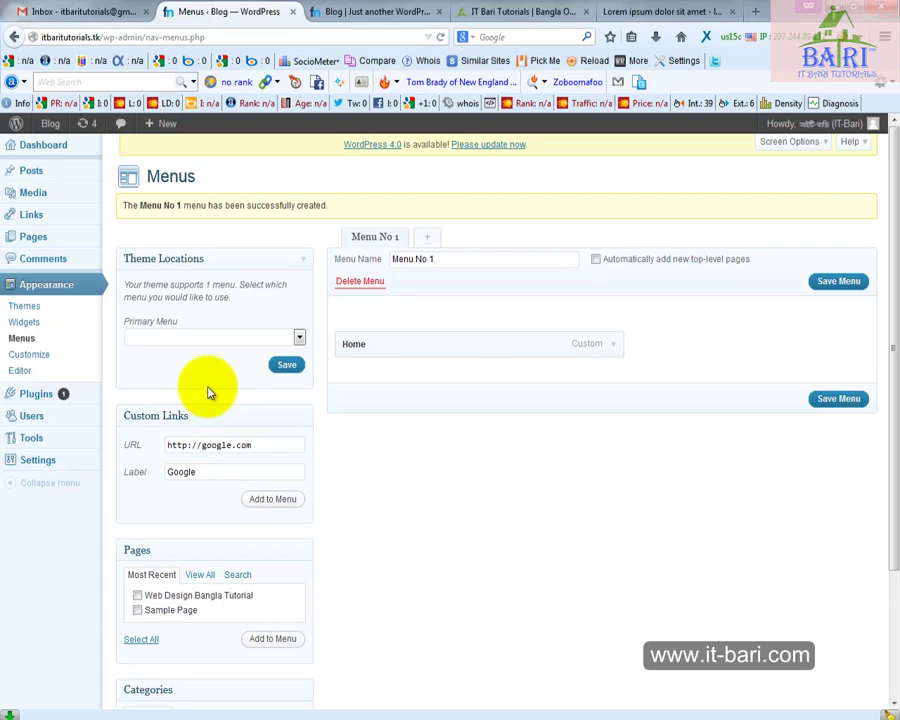
pyautogui.moveTo(253, 445); pyautogui.dragTo(158, 474)
pyautogui.click(261, 503)
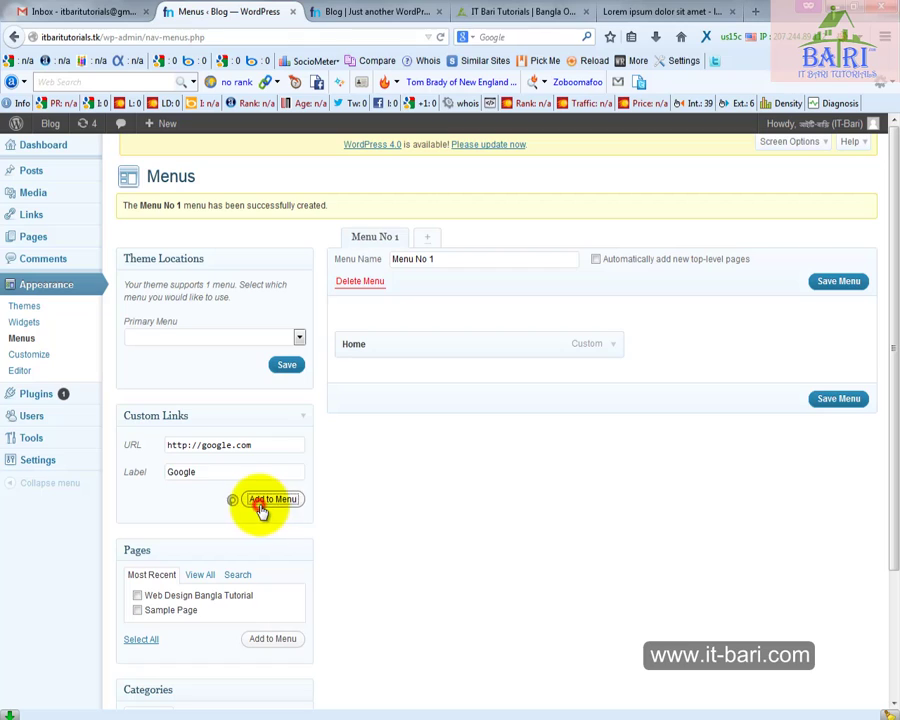
pyautogui.click(209, 446)
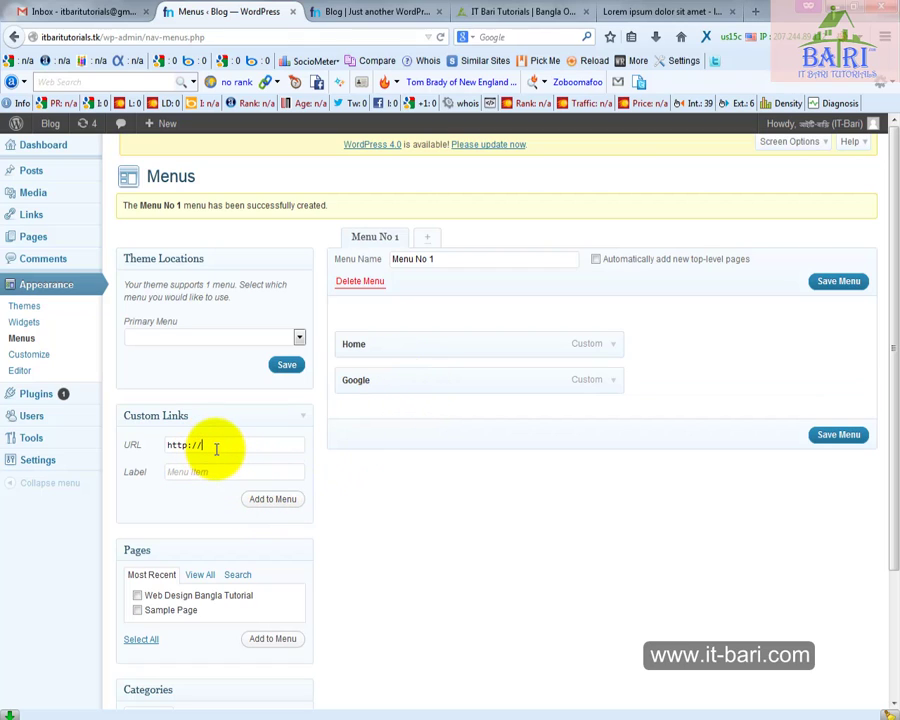
pyautogui.write('it-bari.com')
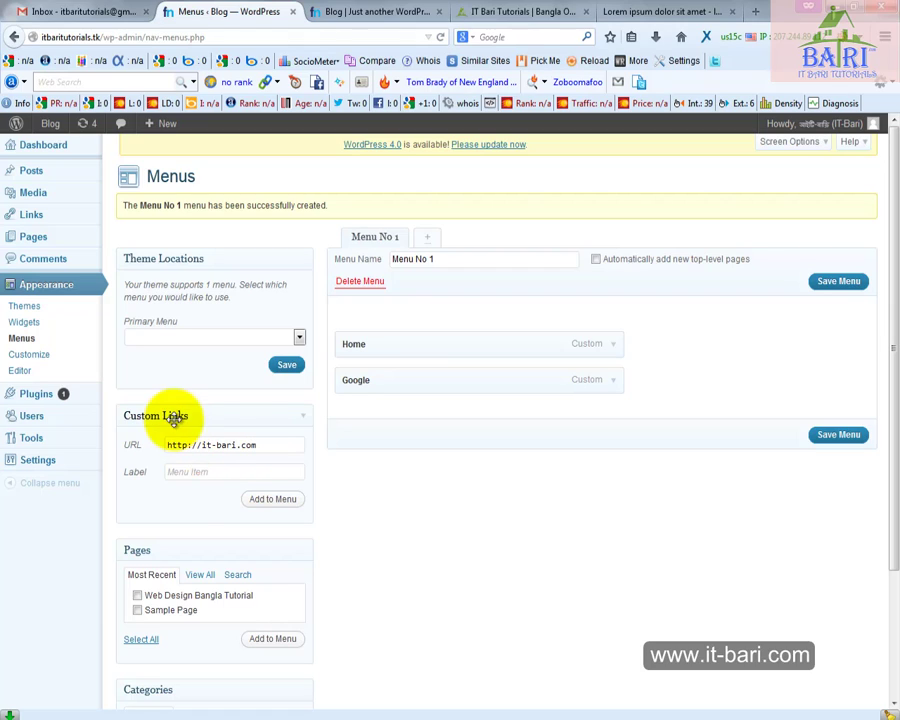
pyautogui.click(201, 477)
pyautogui.write('Bang')
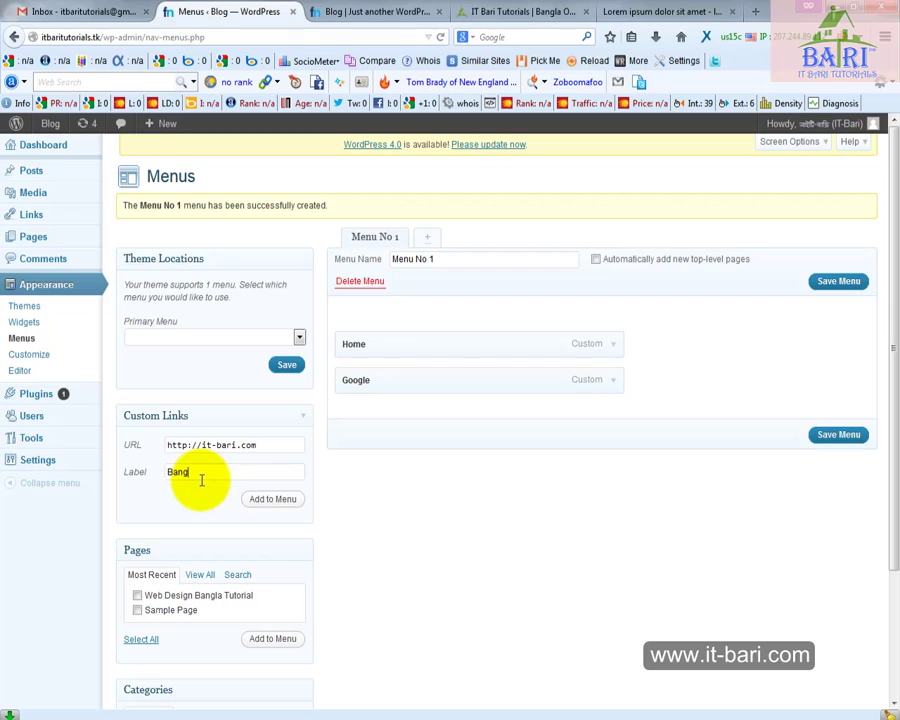
pyautogui.write('la Tutorial')
pyautogui.click(259, 503)
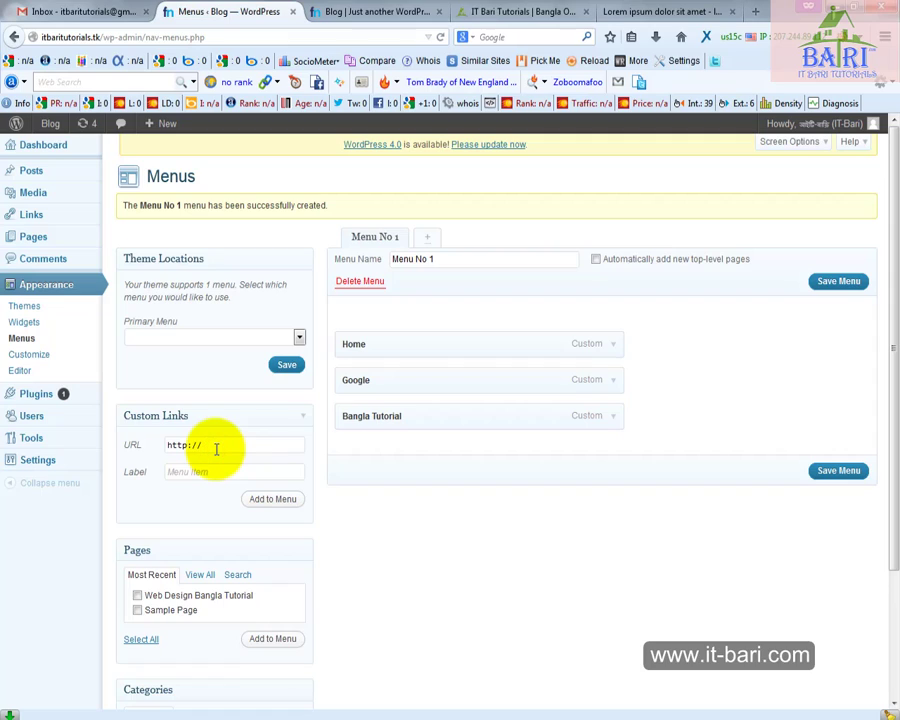
pyautogui.write('itba')
pyautogui.write('-bari.com')
pyautogui.click(241, 476)
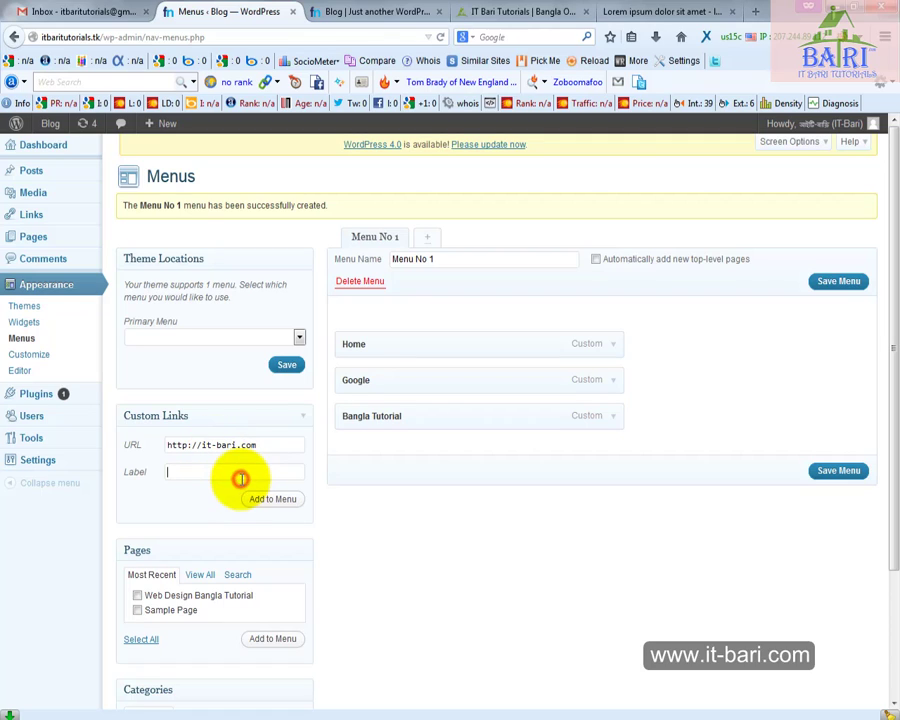
pyautogui.write('SE')
pyautogui.write('O BAngl')
pyautogui.write('ngla')
pyautogui.write(' Tuto')
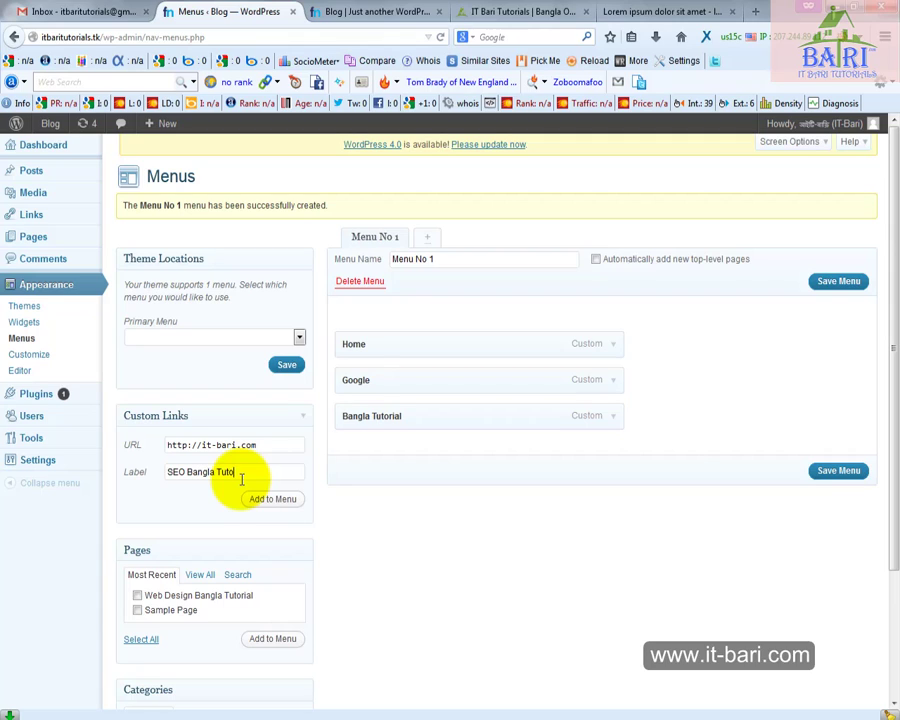
pyautogui.write('rial')
pyautogui.click(291, 502)
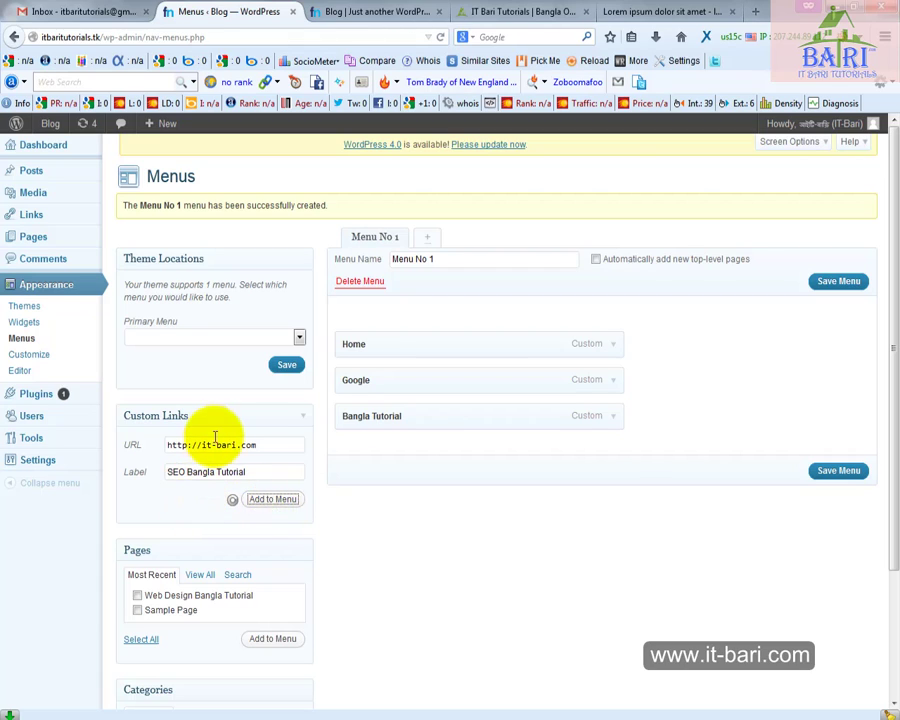
pyautogui.click(284, 502)
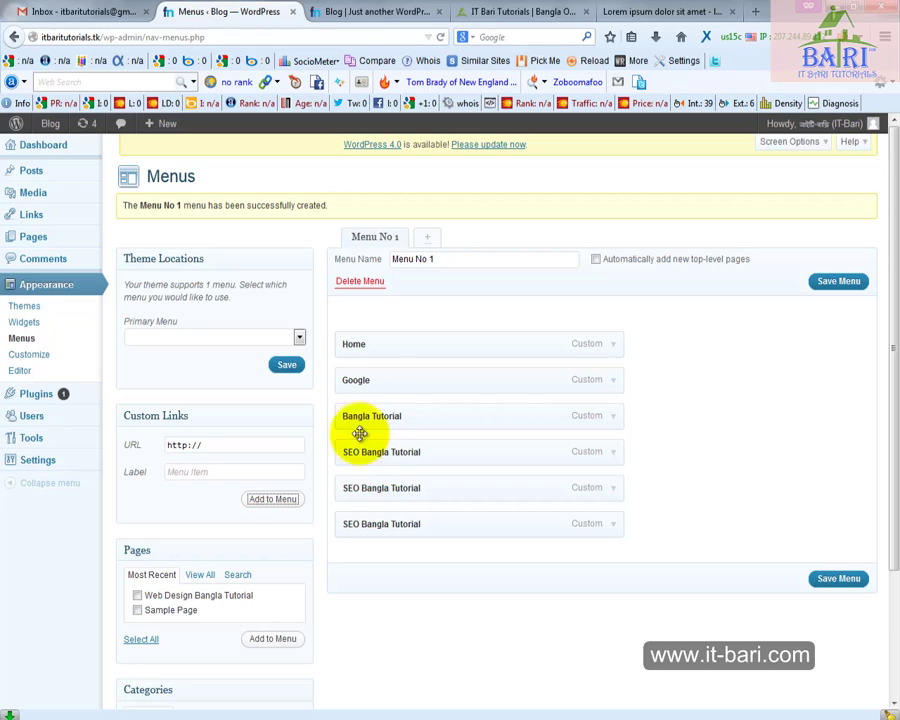
# - Try to save the menu and reload the blank Menus page, resending the form data
pyautogui.click(856, 579)
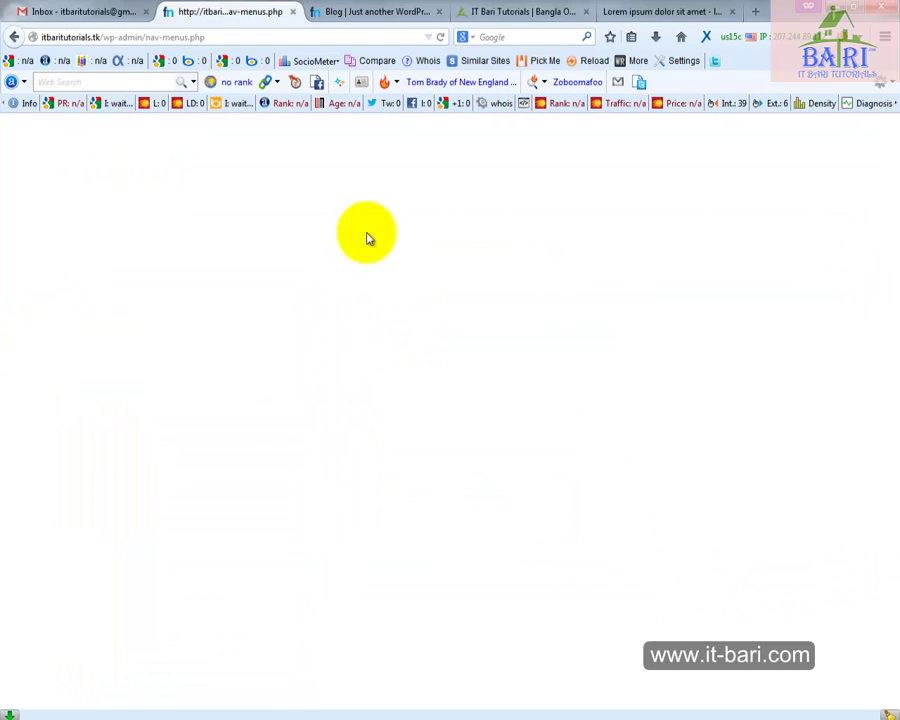
pyautogui.click(443, 38)
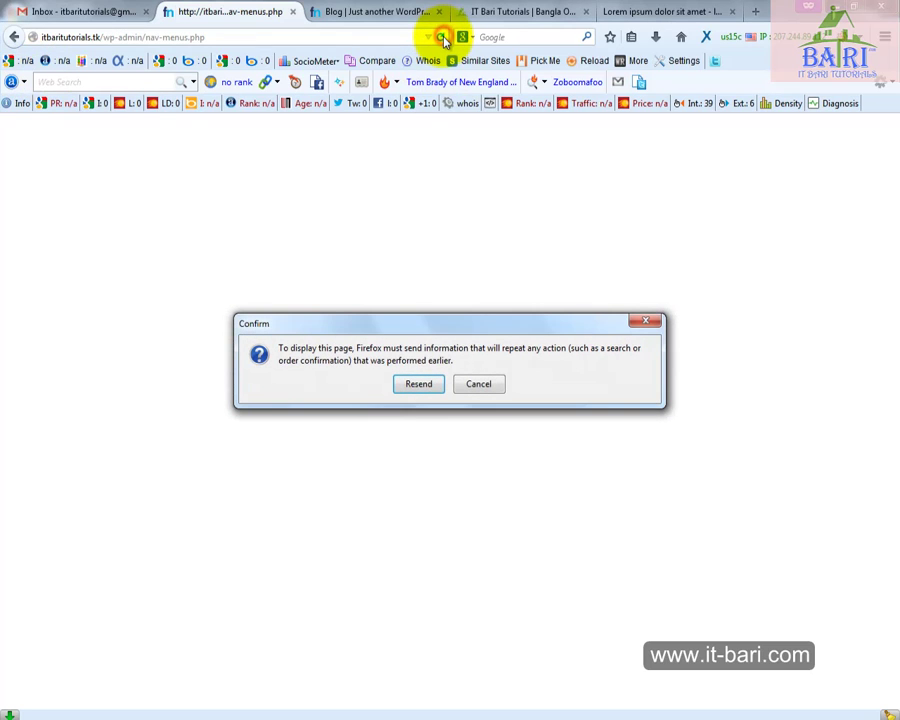
pyautogui.click(428, 387)
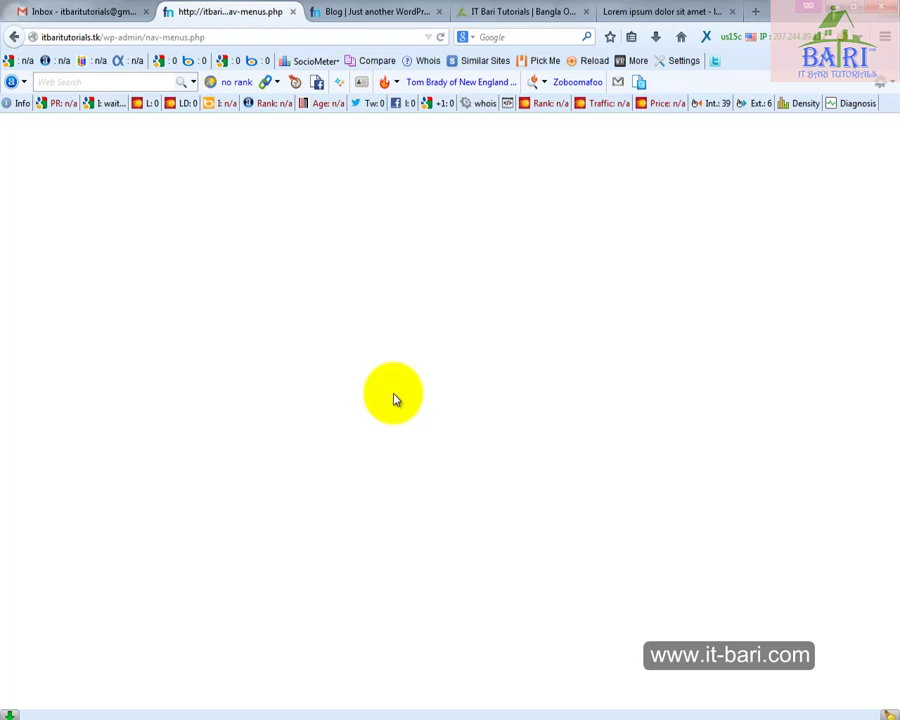
pyautogui.moveTo(145, 40); pyautogui.dragTo(280, 44)
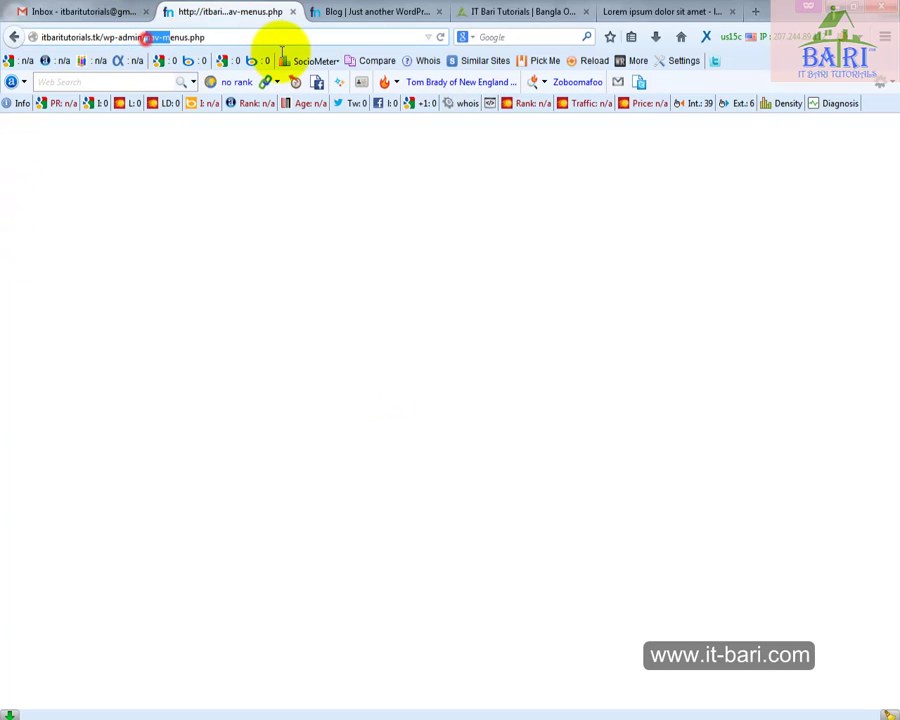
pyautogui.click(249, 37)
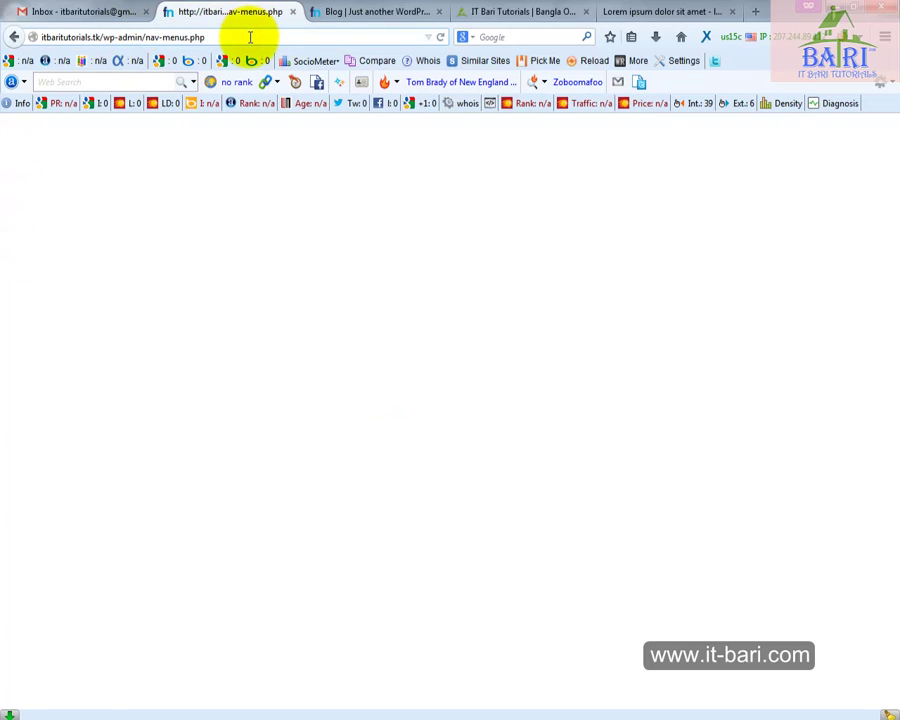
pyautogui.press('Return')
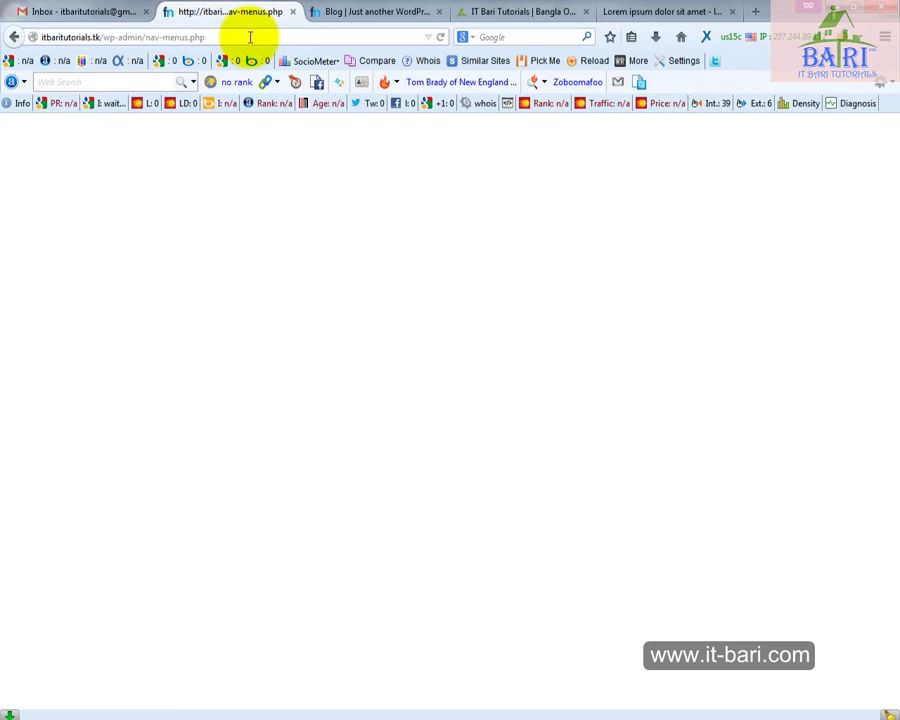
pyautogui.click(440, 37)
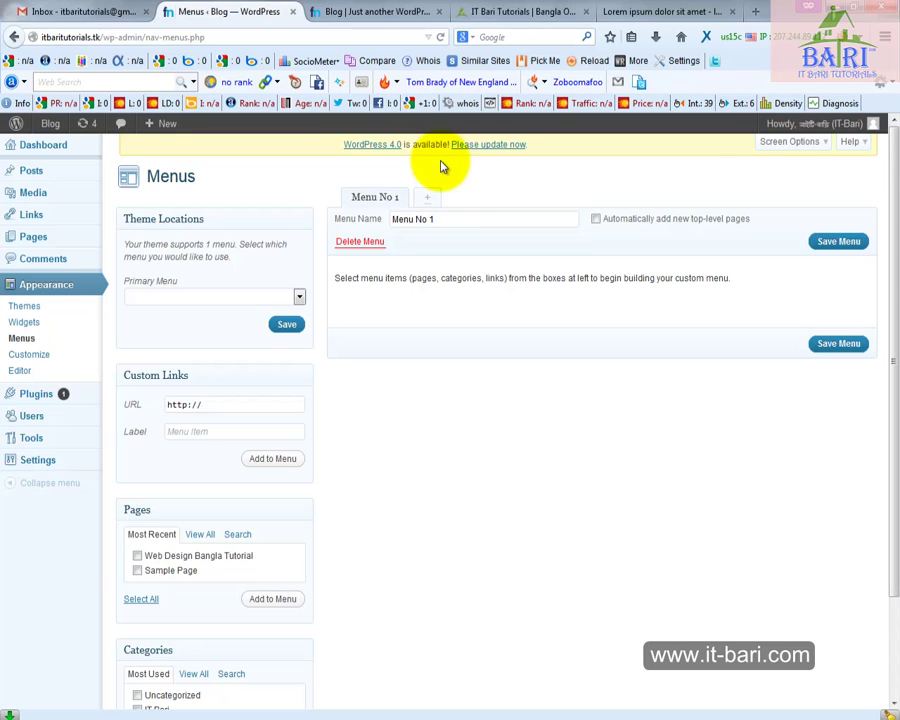
pyautogui.scroll(-2, 244, 300)
pyautogui.click(237, 320)
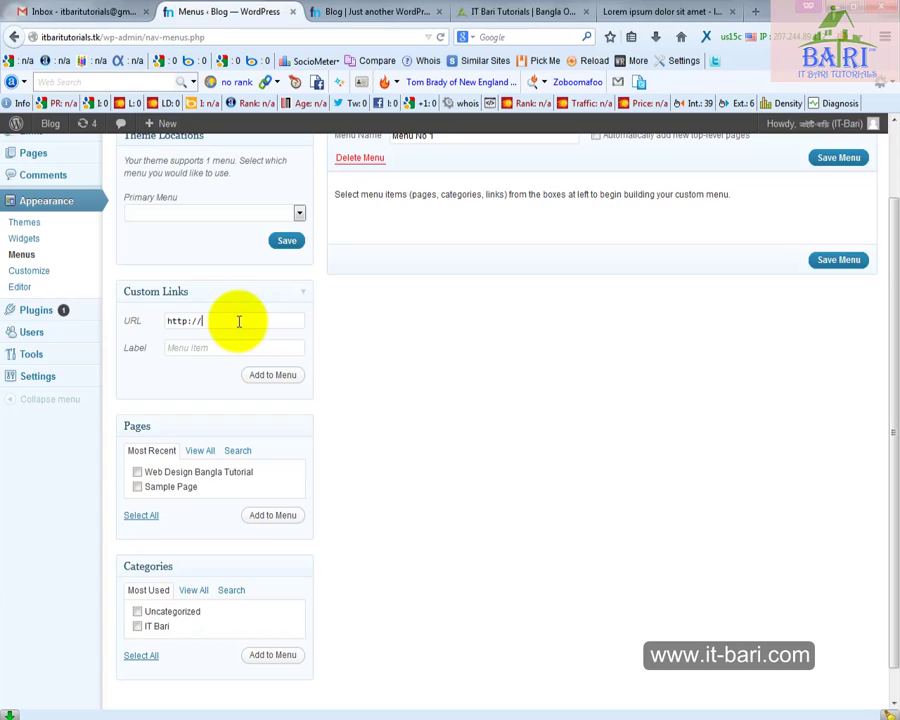
pyautogui.write('itbaritutorials.tk')
pyautogui.click(215, 347)
pyautogui.write('J')
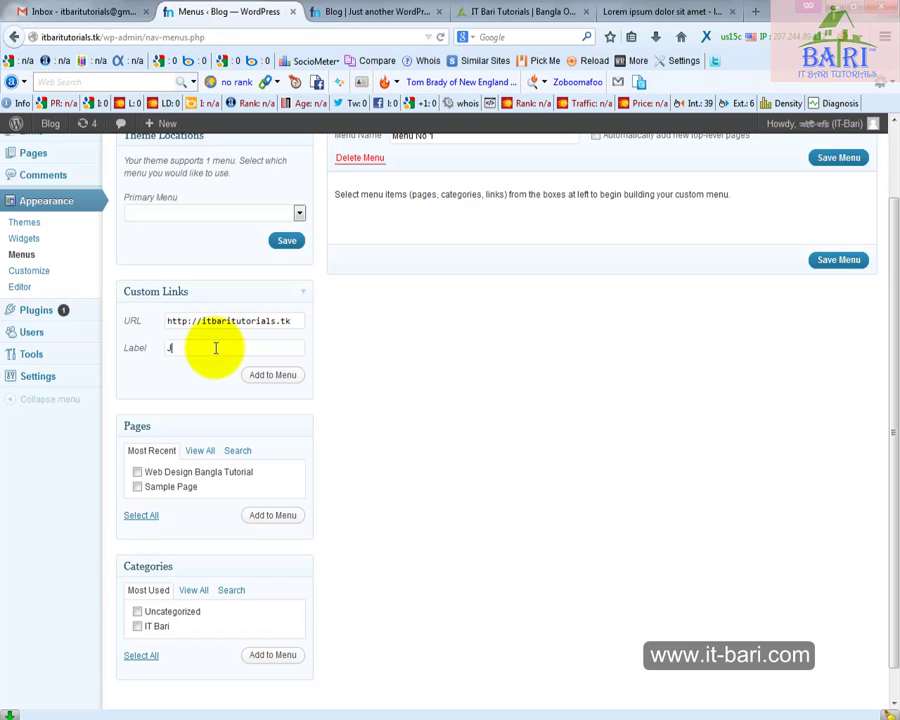
pyautogui.write('ome')
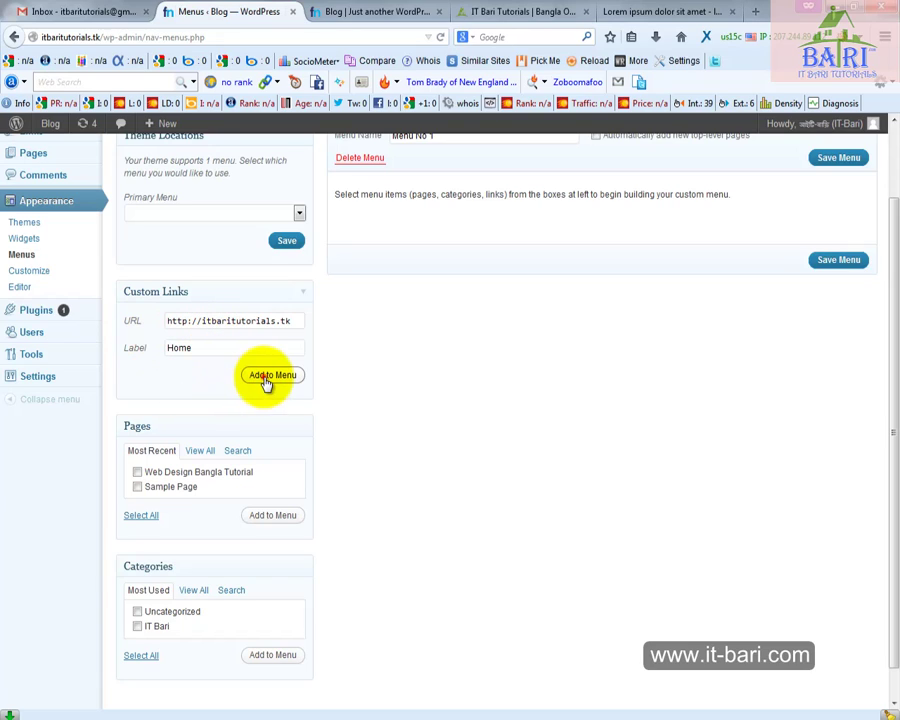
pyautogui.click(264, 375)
pyautogui.scroll(2, 291, 392)
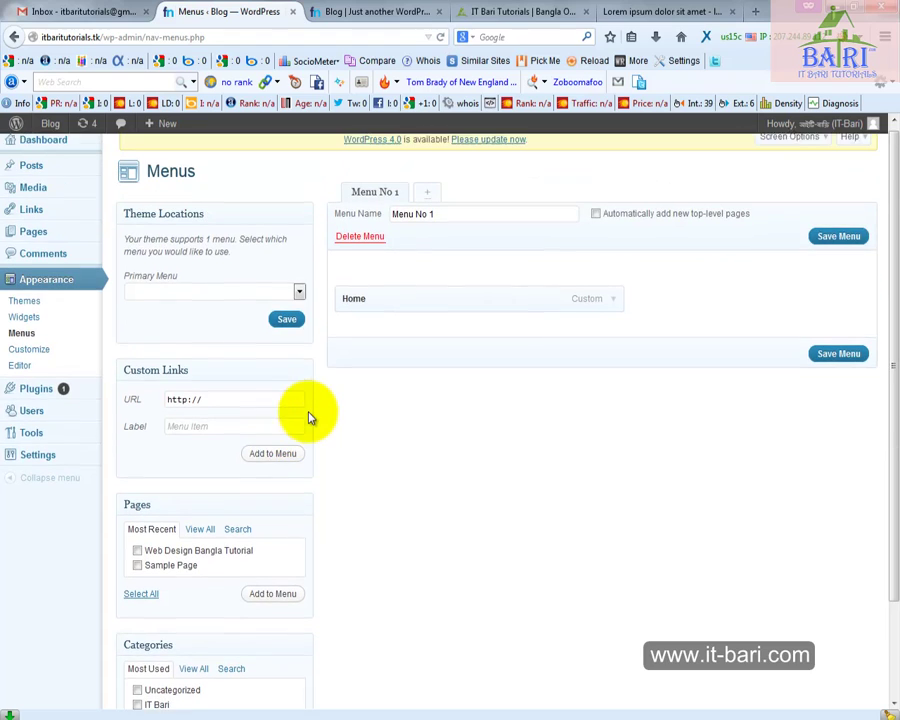
pyautogui.click(217, 436)
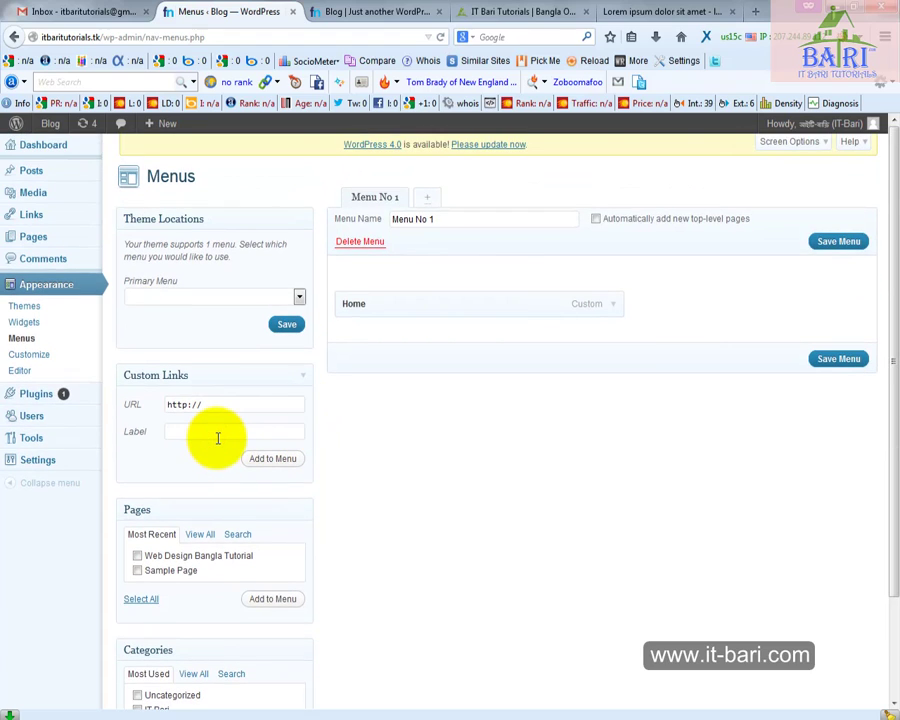
pyautogui.write('Google')
pyautogui.click(217, 404)
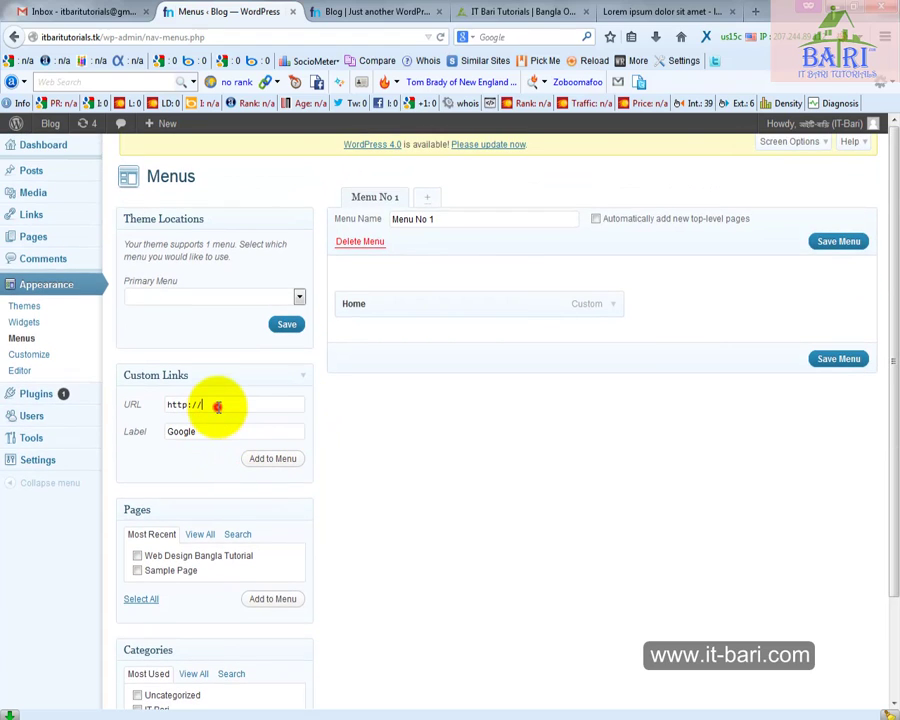
pyautogui.write('google.com')
pyautogui.click(288, 458)
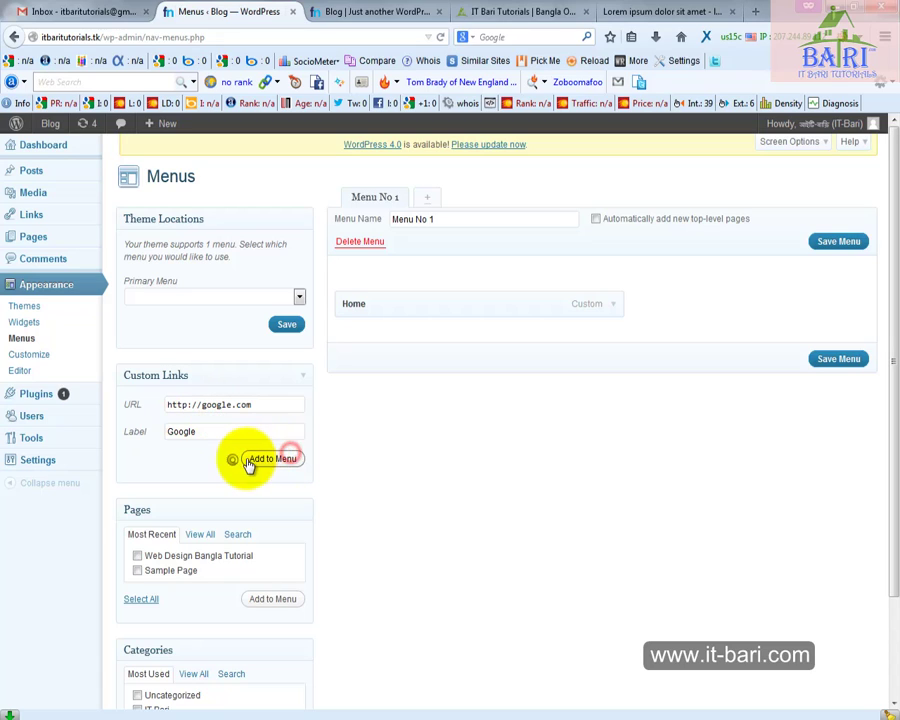
pyautogui.click(224, 434)
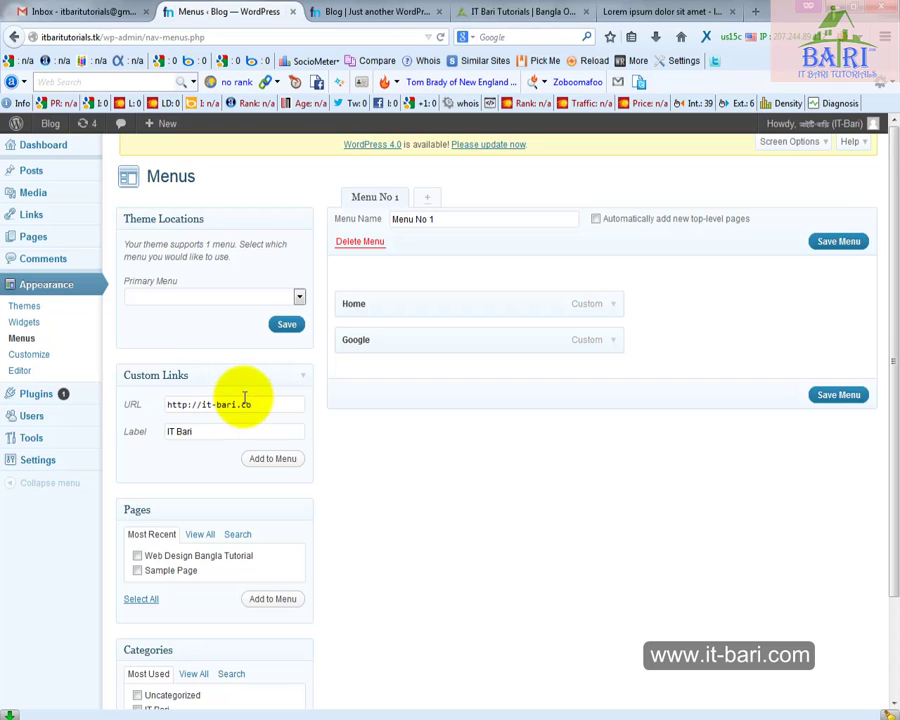
pyautogui.write('m')
pyautogui.click(288, 459)
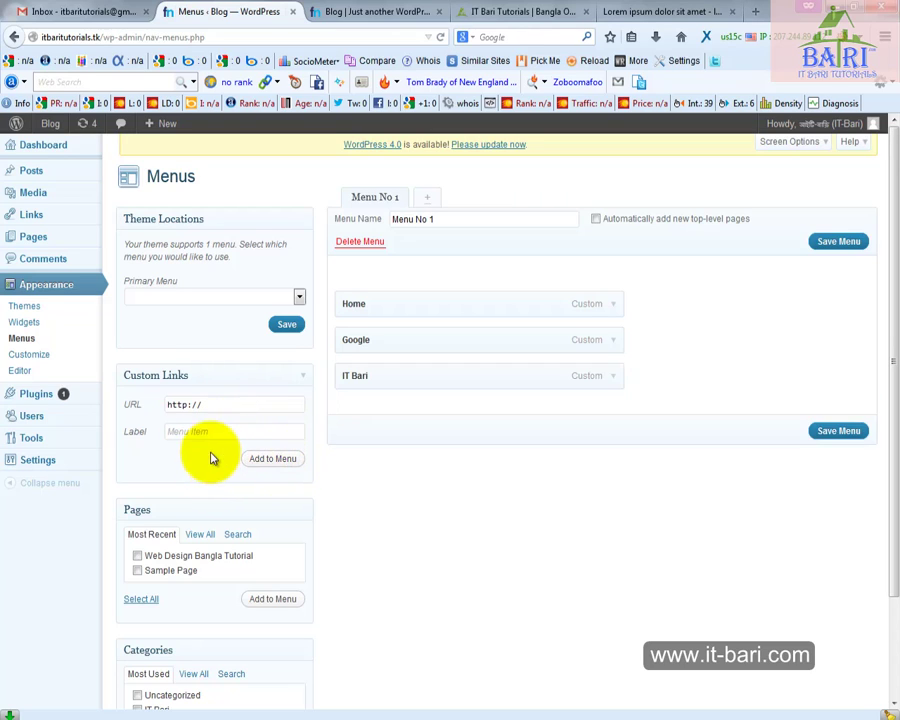
pyautogui.click(838, 431)
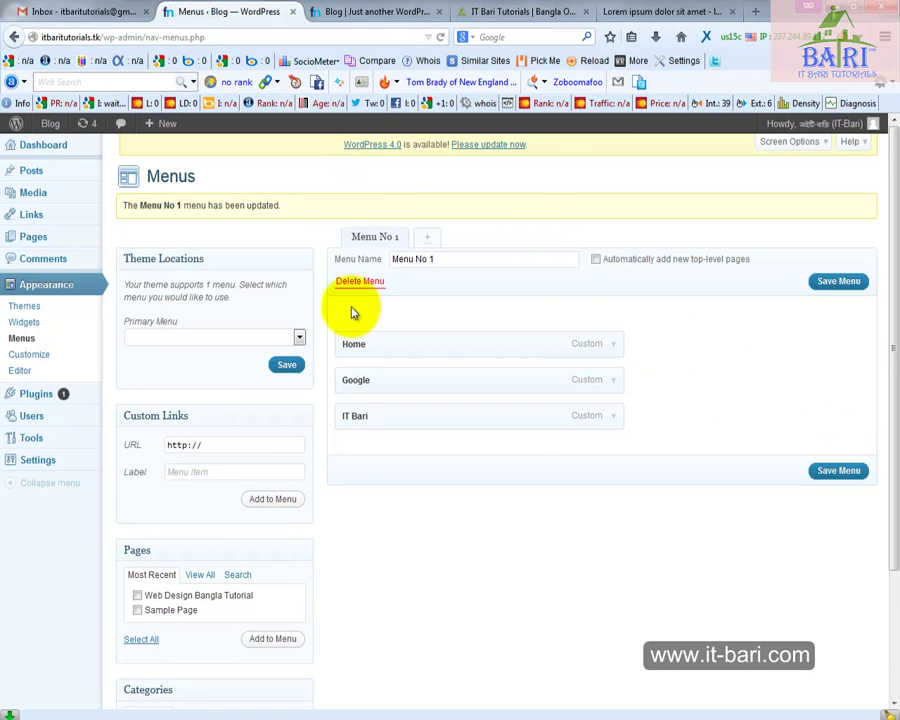
# - Open the live blog's home page to check its navigation bar
pyautogui.scroll(-3, 494, 466)
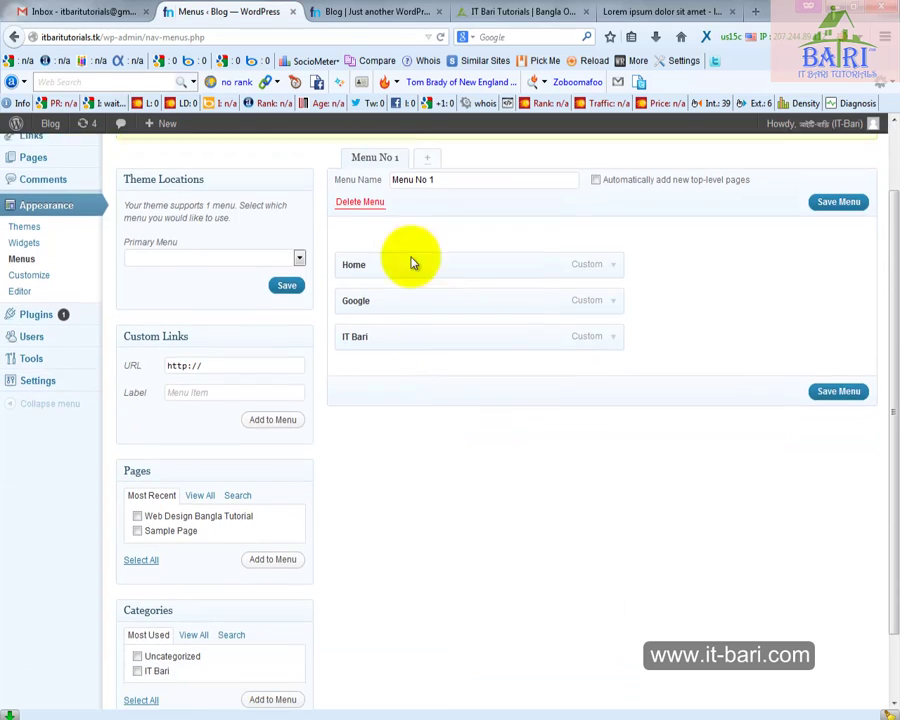
pyautogui.click(414, 16)
pyautogui.click(118, 163)
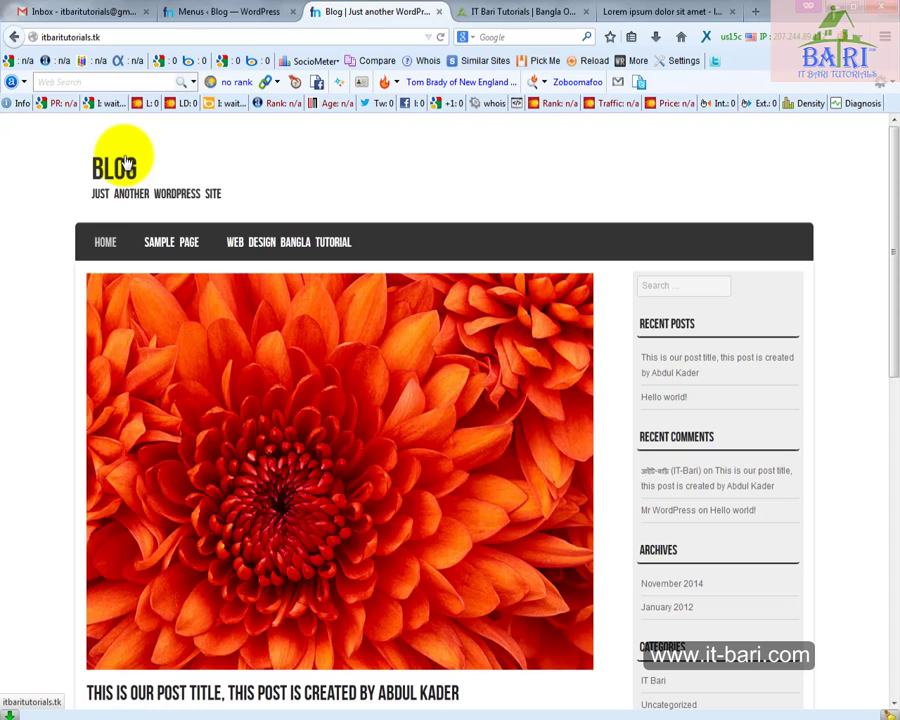
# - Save Menu No 1 again and reload the live blog to recheck its navigation bar
pyautogui.click(238, 14)
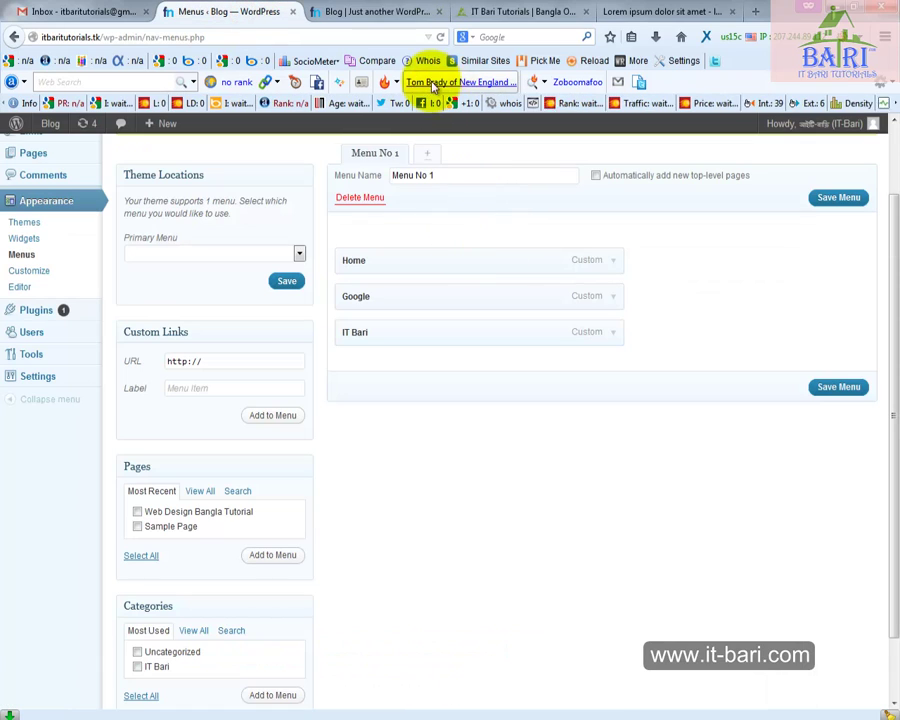
pyautogui.click(842, 398)
pyautogui.scroll(-2, 680, 456)
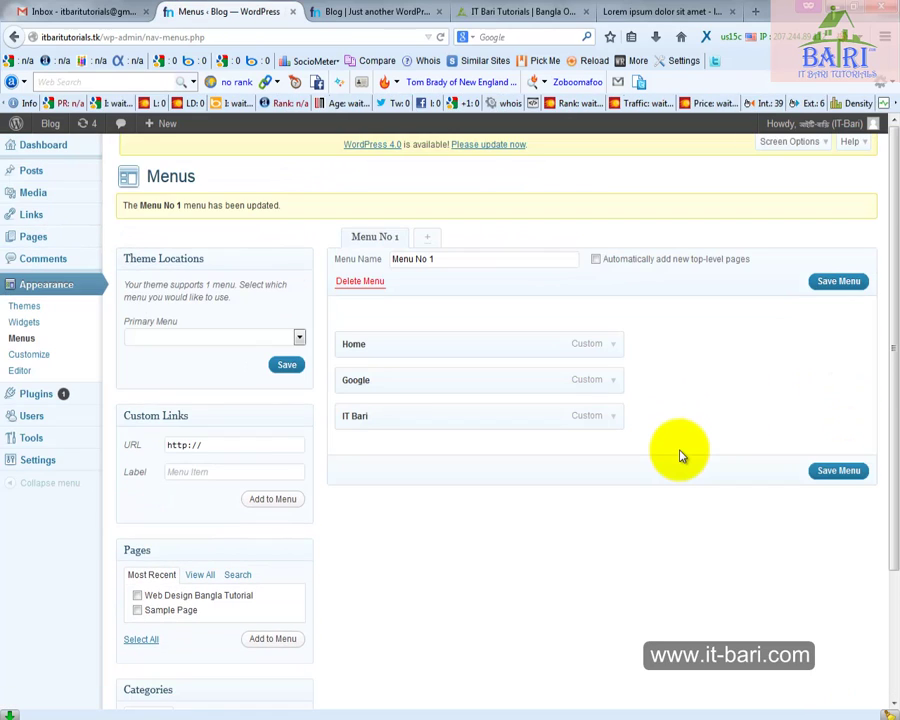
pyautogui.click(385, 12)
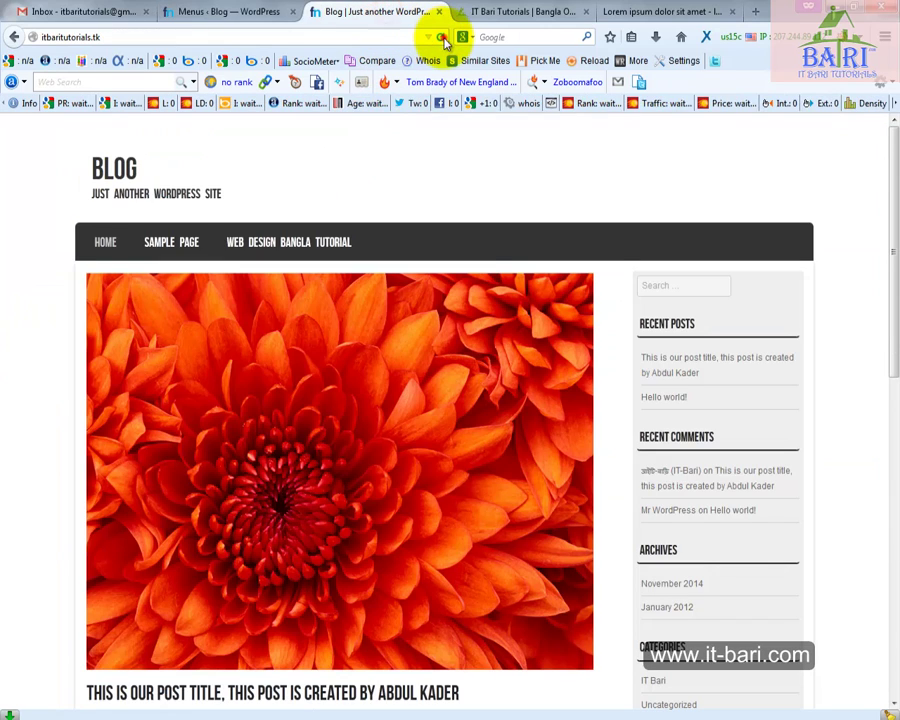
pyautogui.click(440, 37)
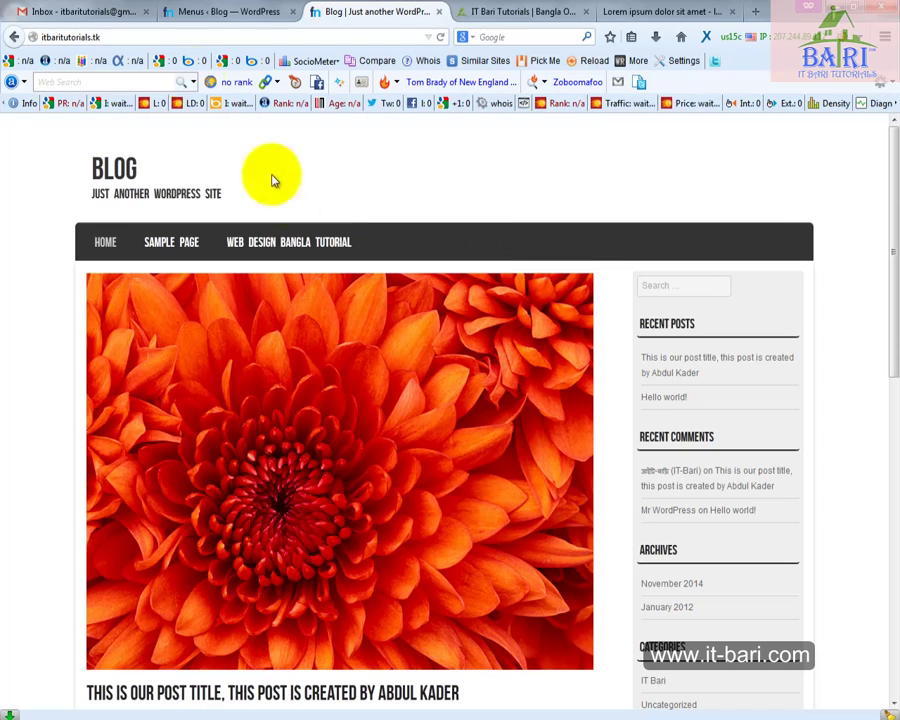
# - Return to the Menus page and examine the Primary Menu setting under Theme Locations
pyautogui.click(215, 12)
pyautogui.scroll(-2, 446, 443)
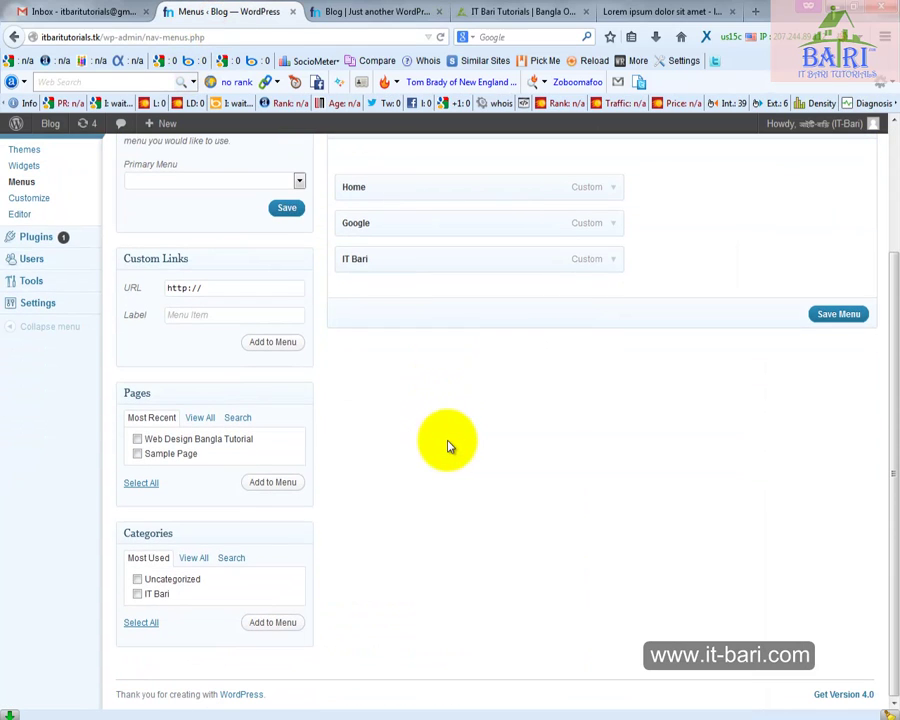
pyautogui.scroll(2, 448, 445)
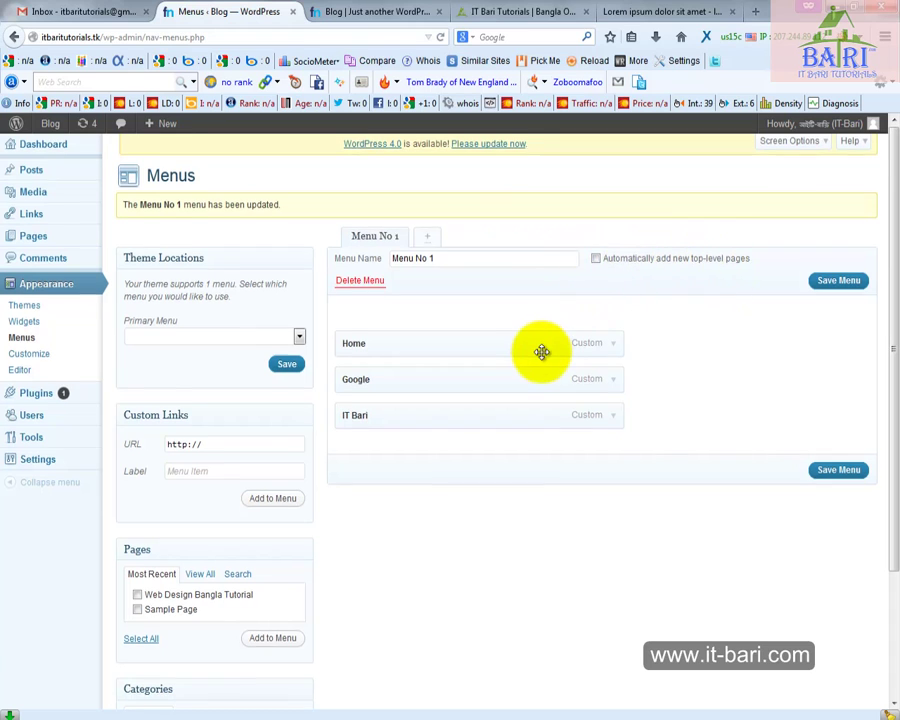
pyautogui.scroll(-2, 542, 354)
pyautogui.scroll(2, 454, 356)
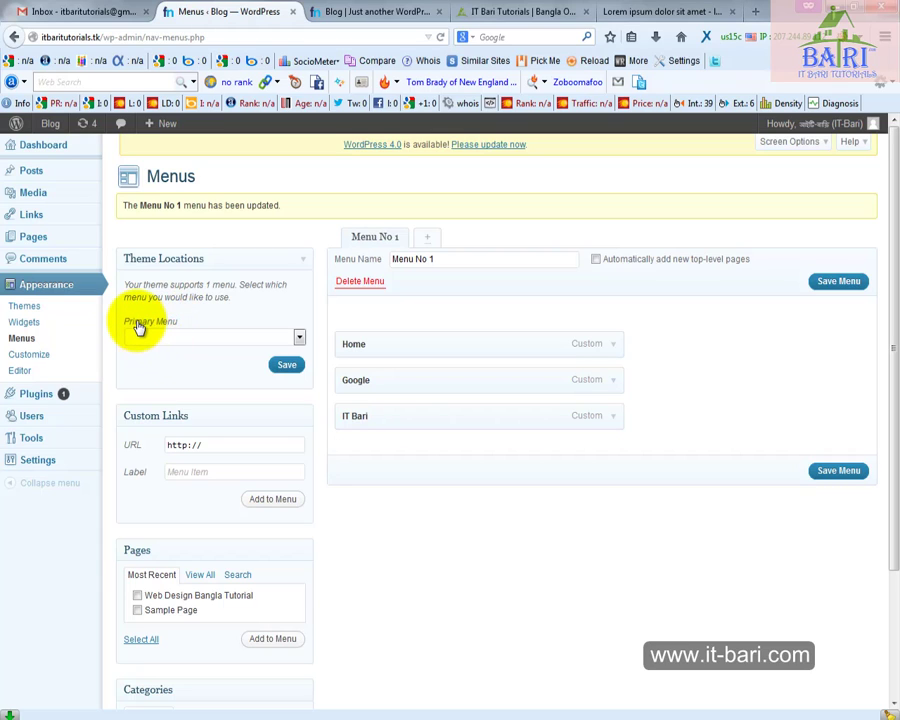
pyautogui.moveTo(106, 289)
pyautogui.mouseDown()
pyautogui.moveTo(275, 392)
pyautogui.moveTo(318, 390)
pyautogui.mouseUp()
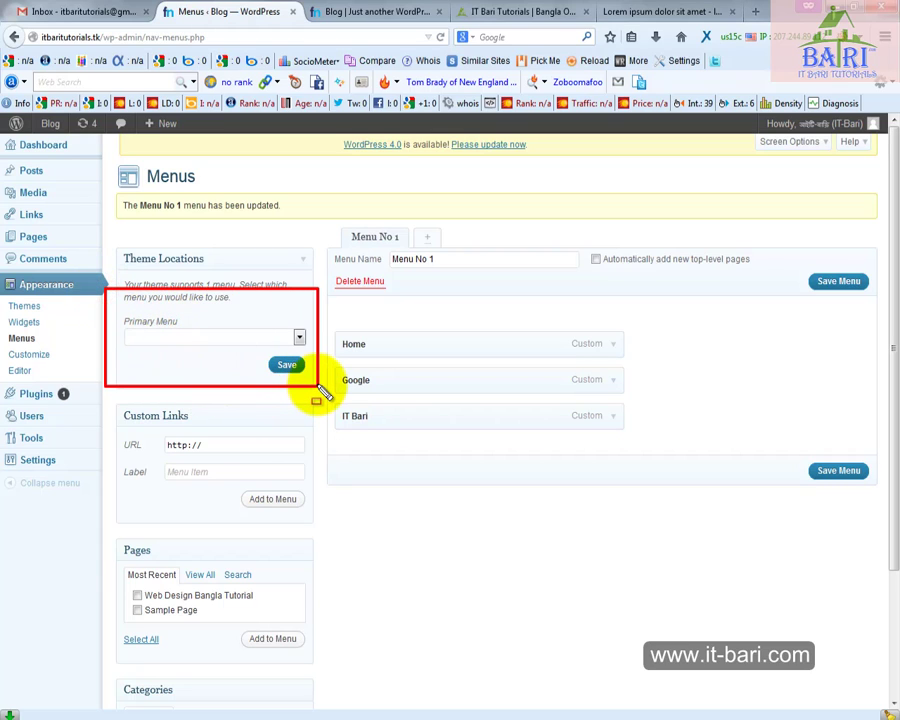
# - Assign Menu No 1 as the theme's Primary Menu and save the theme location
pyautogui.click(297, 337)
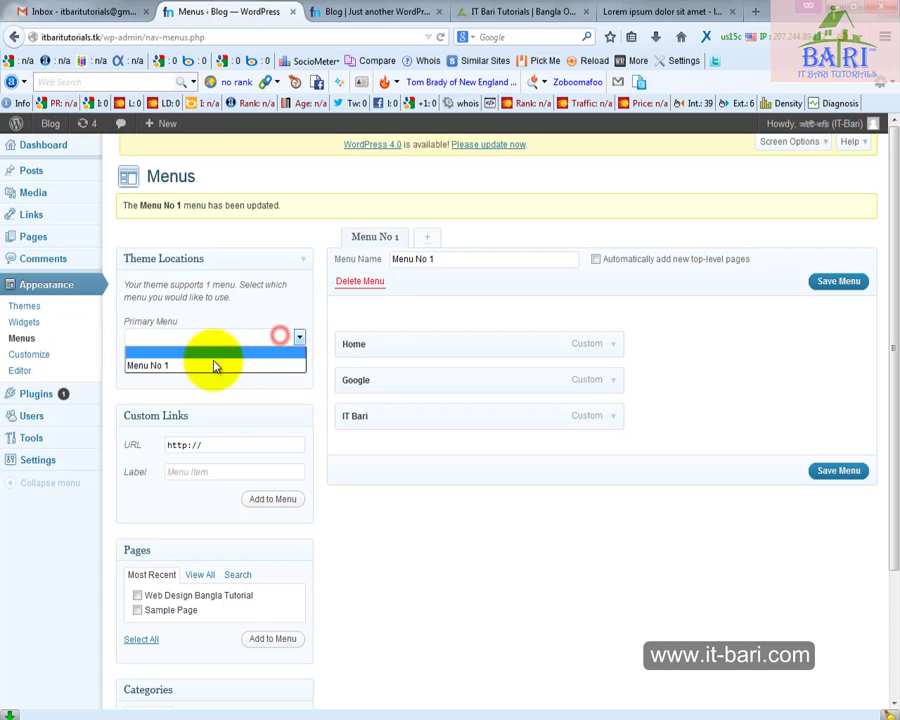
pyautogui.click(174, 366)
pyautogui.click(283, 368)
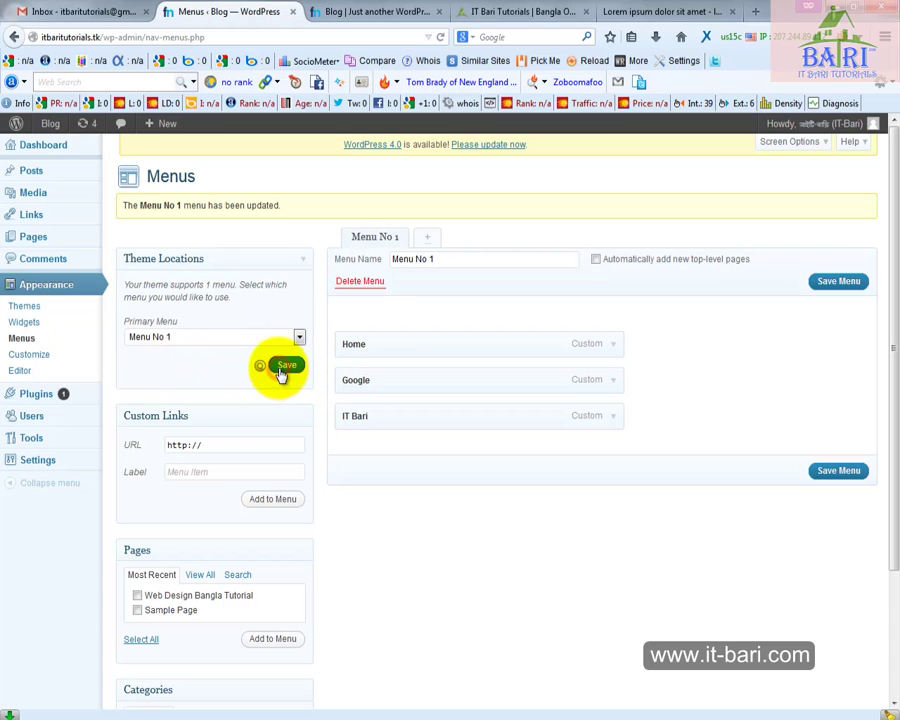
# - Reload the live blog to check that its navigation bar uses the links of Menu No 1
pyautogui.click(368, 13)
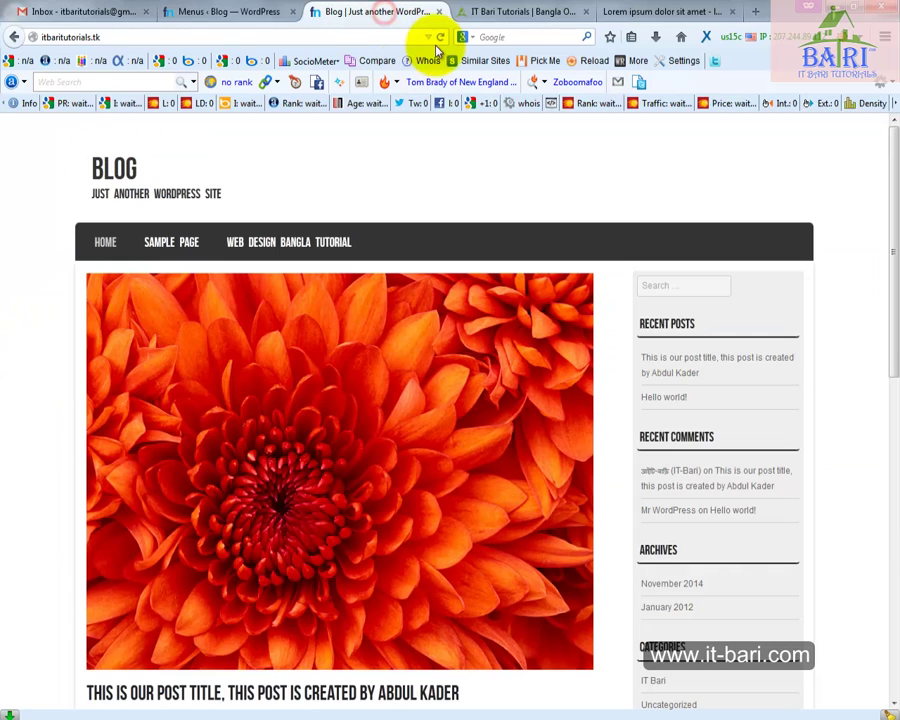
pyautogui.click(438, 38)
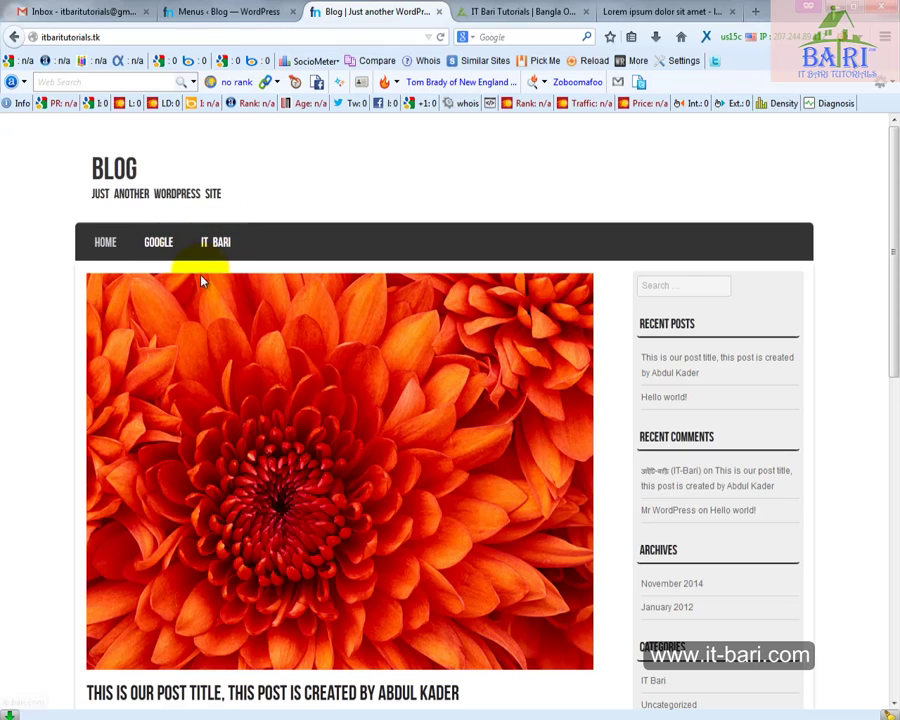
pyautogui.click(233, 13)
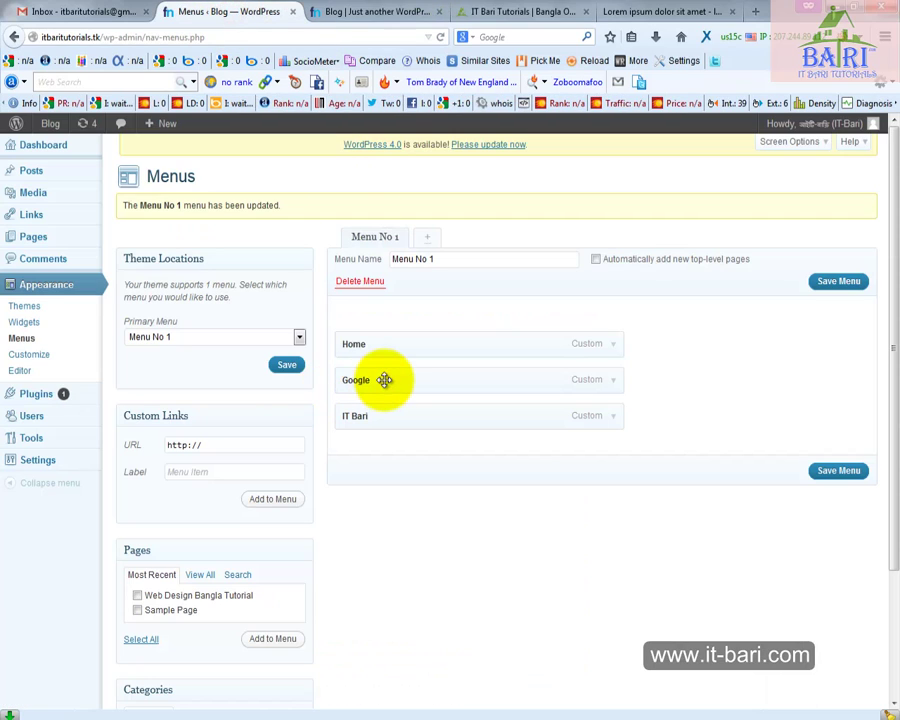
# - Examine the Bangla Tutorials drop-down on the it-bari.com site and compare it with the live blog's navigation bar
pyautogui.click(540, 10)
pyautogui.scroll(15, 398, 257)
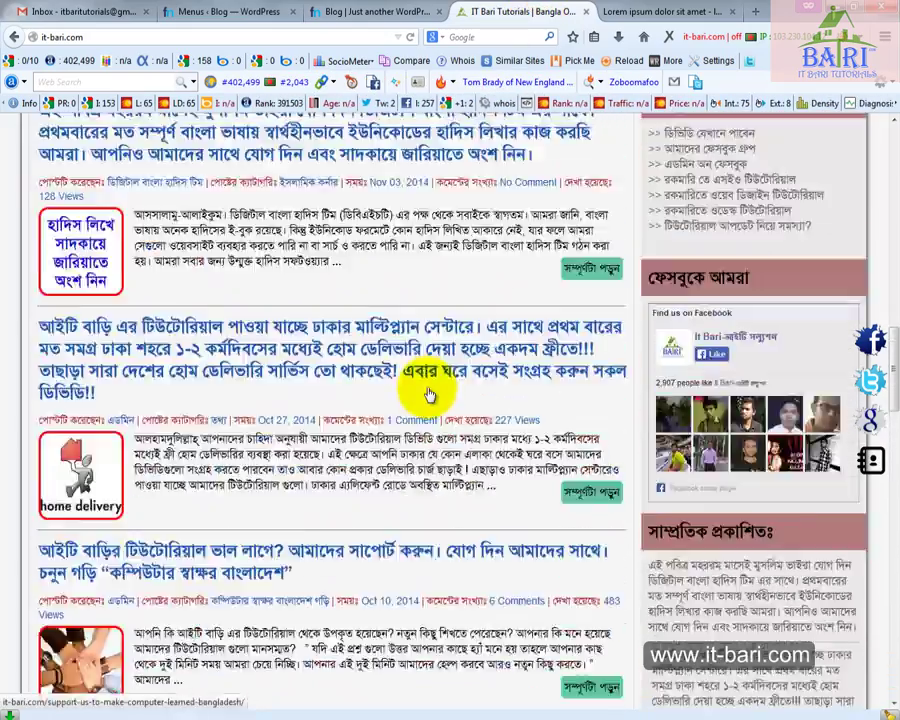
pyautogui.scroll(15, 428, 394)
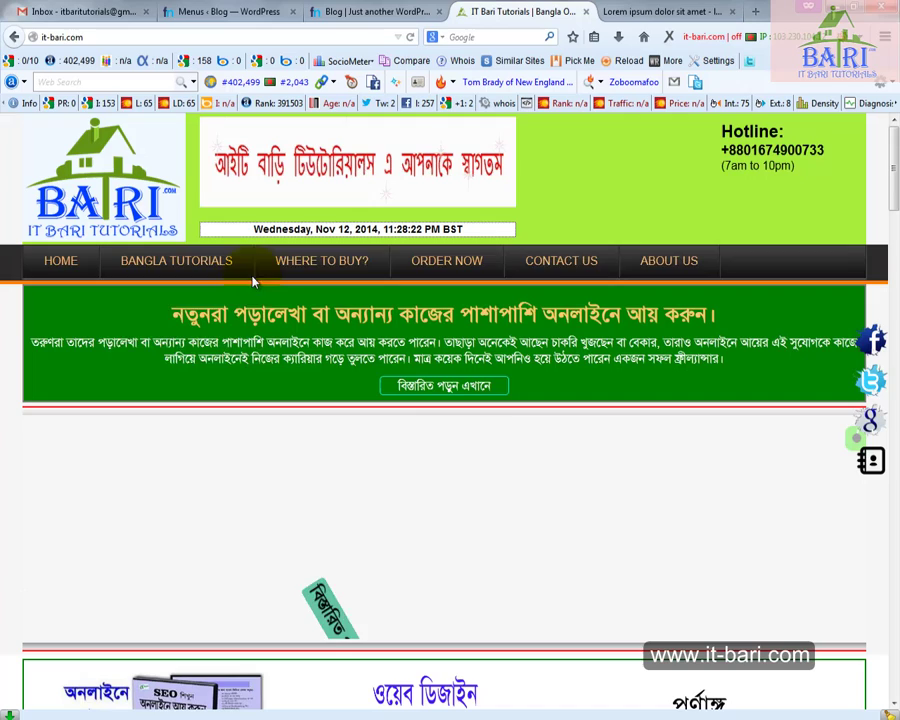
pyautogui.moveTo(210, 290)
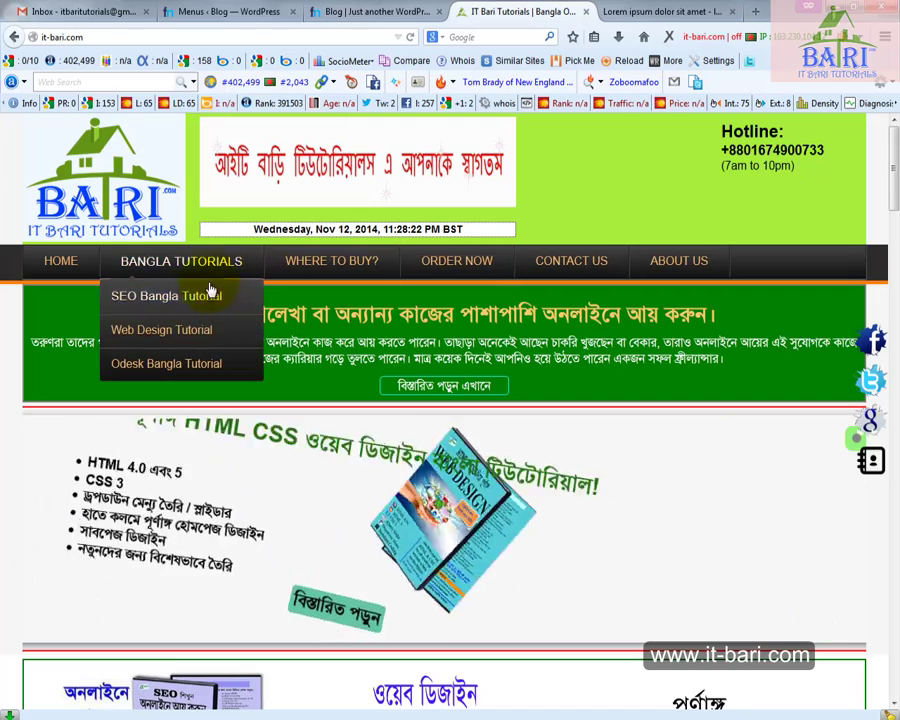
pyautogui.click(346, 12)
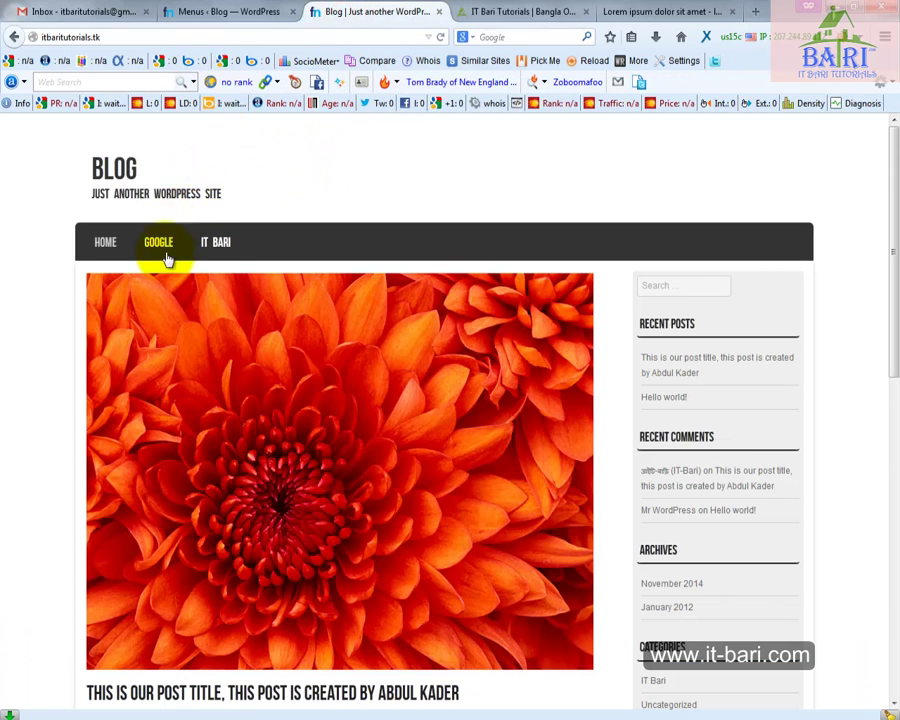
# - Nest the IT Bari item under Google as a sub-item in Menu No 1 and save the menu
pyautogui.click(176, 14)
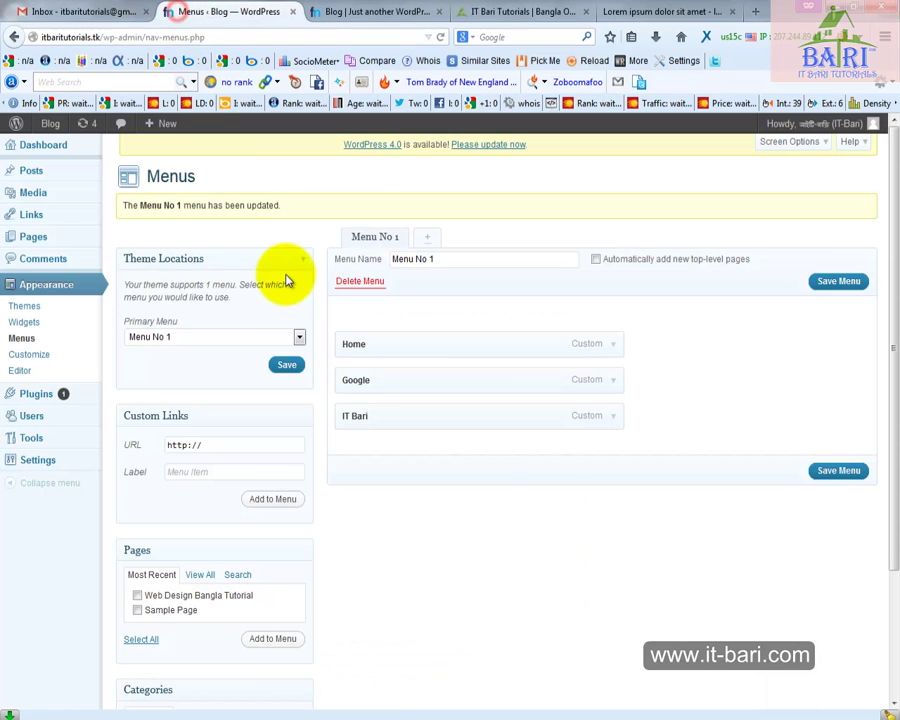
pyautogui.click(553, 484)
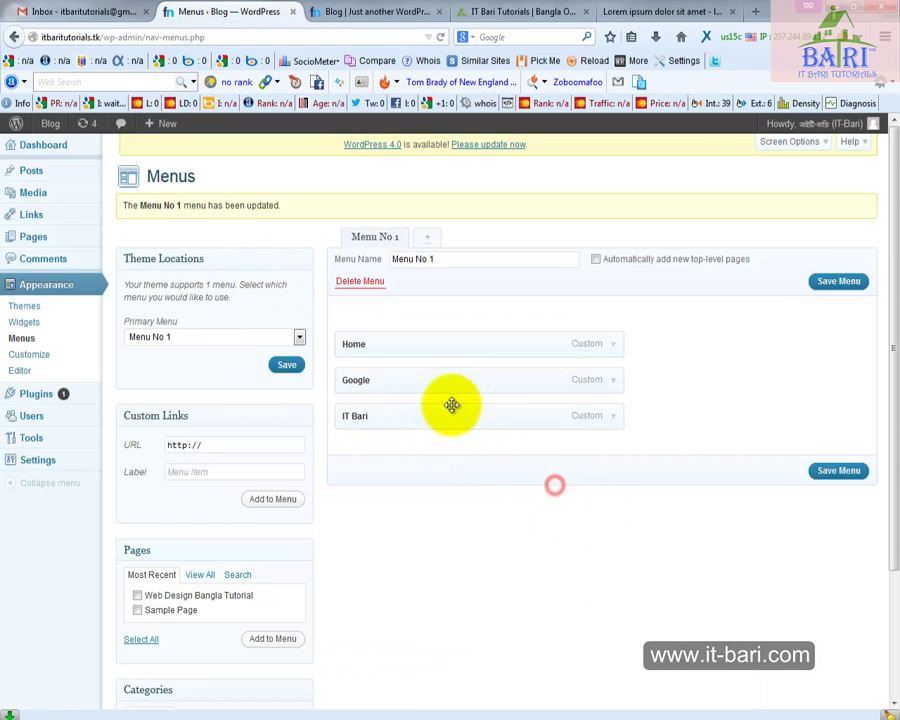
pyautogui.moveTo(441, 414); pyautogui.dragTo(449, 416)
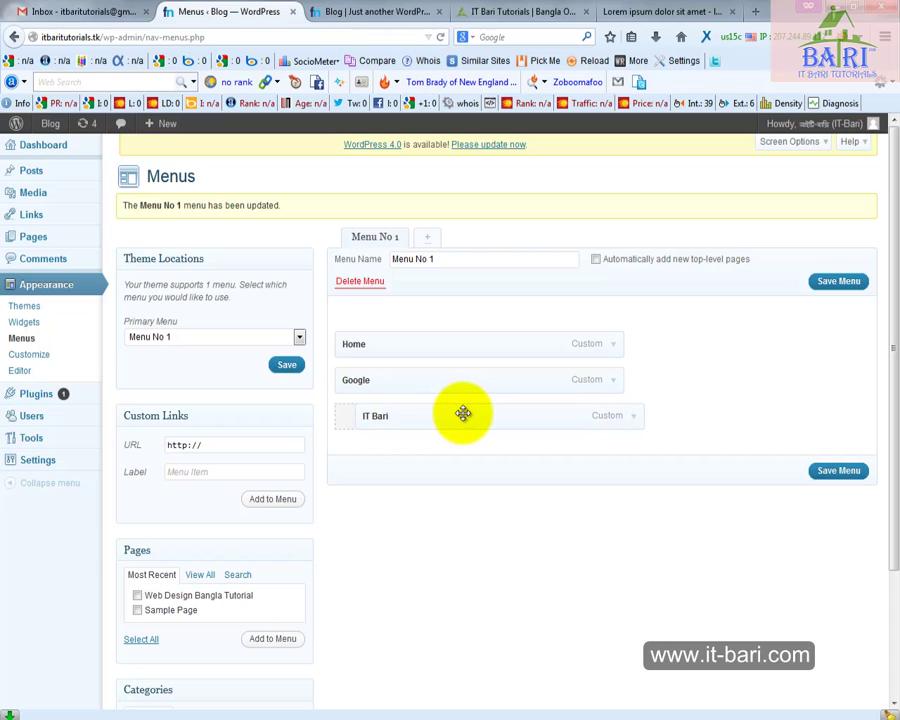
pyautogui.click(811, 474)
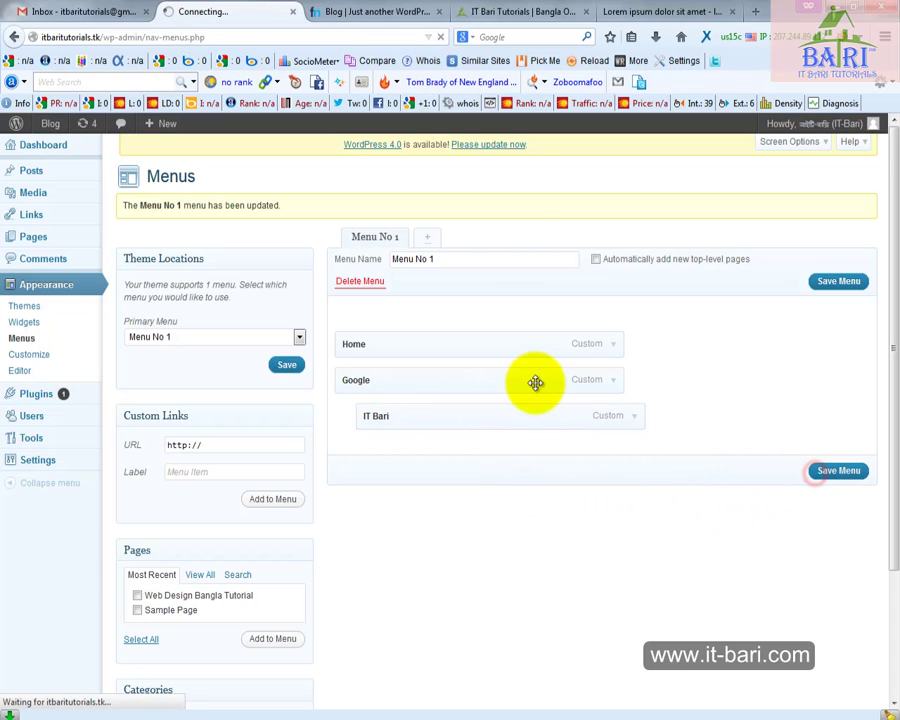
# - Reload the live blog and check the drop-down under Google in its navigation bar
pyautogui.click(404, 20)
pyautogui.click(442, 37)
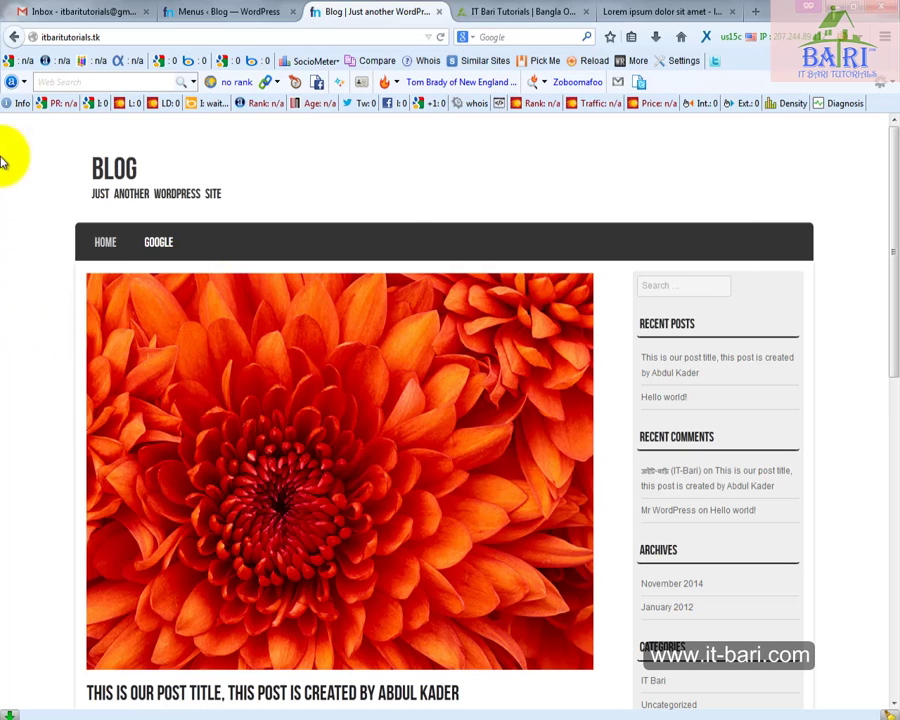
pyautogui.moveTo(162, 246)
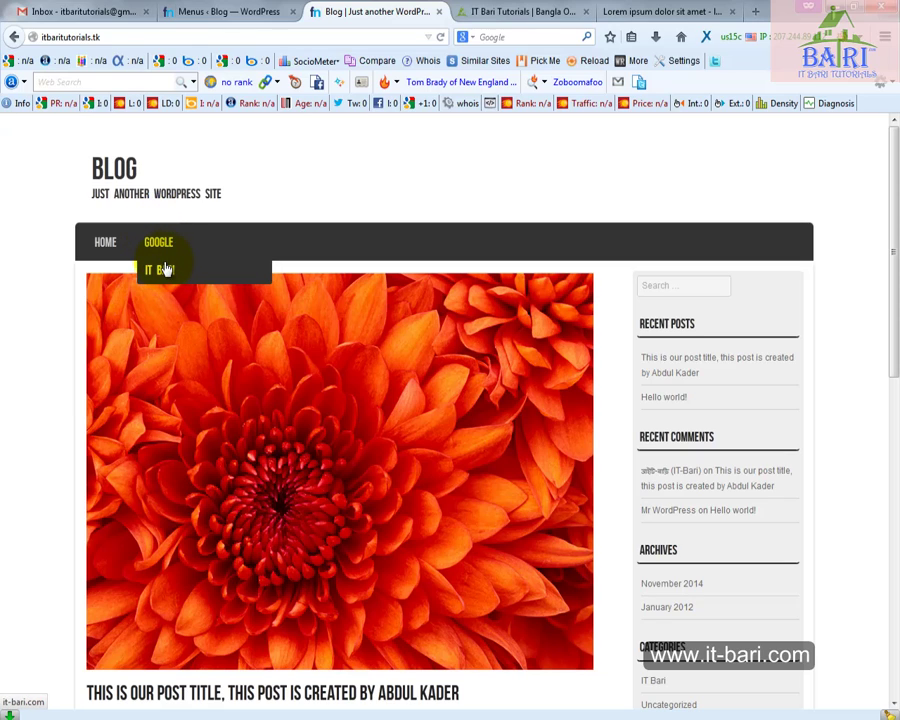
pyautogui.scroll(-10, 314, 416)
pyautogui.scroll(8, 366, 340)
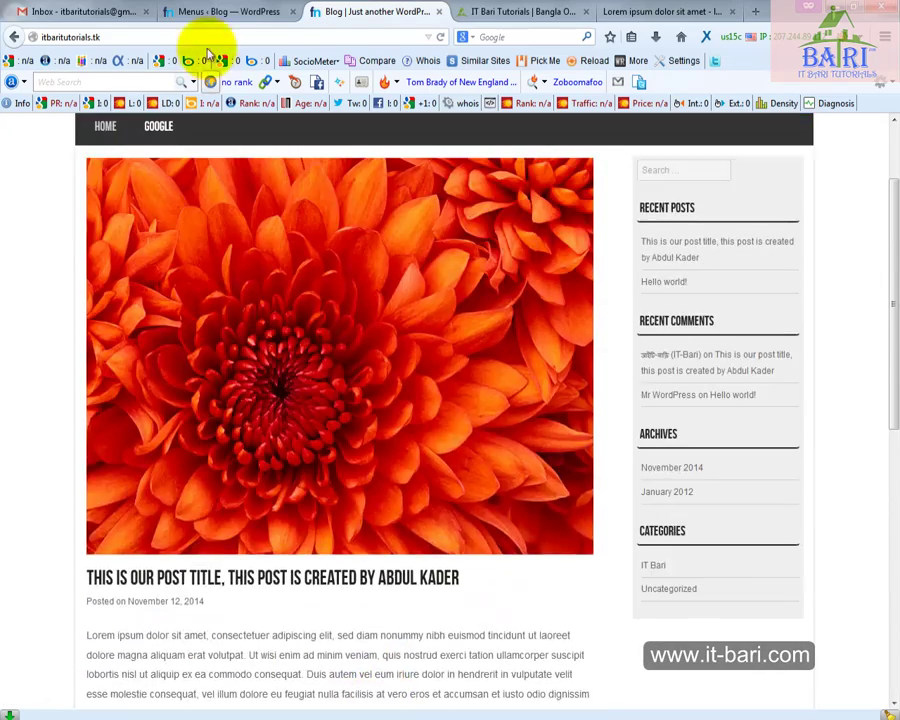
# - Try to open the theme's Customize page from the Menus page, look through what loads, and return to Menus
pyautogui.click(205, 12)
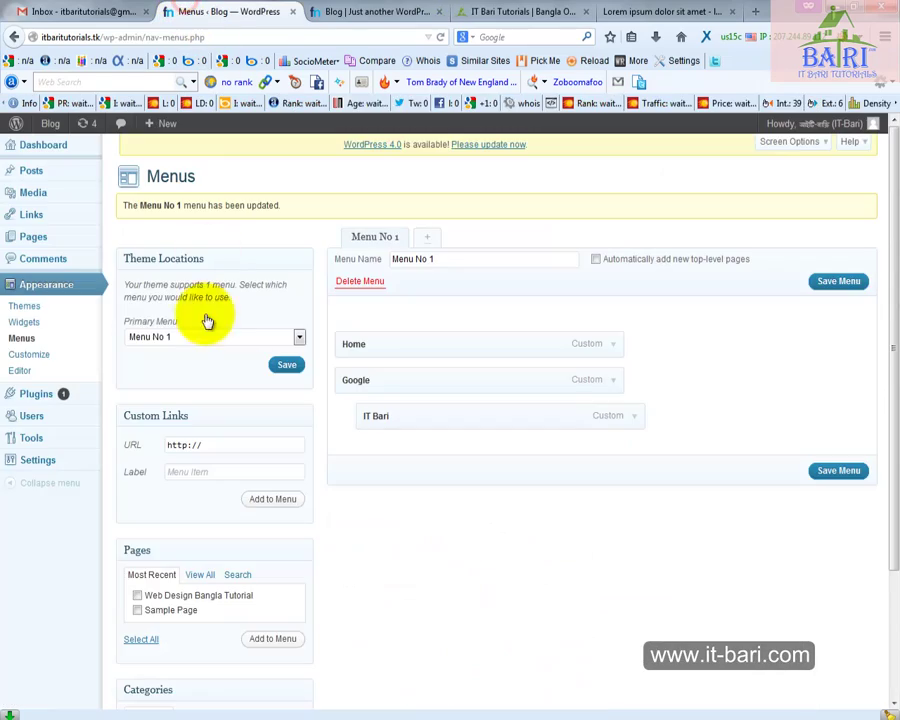
pyautogui.click(65, 354)
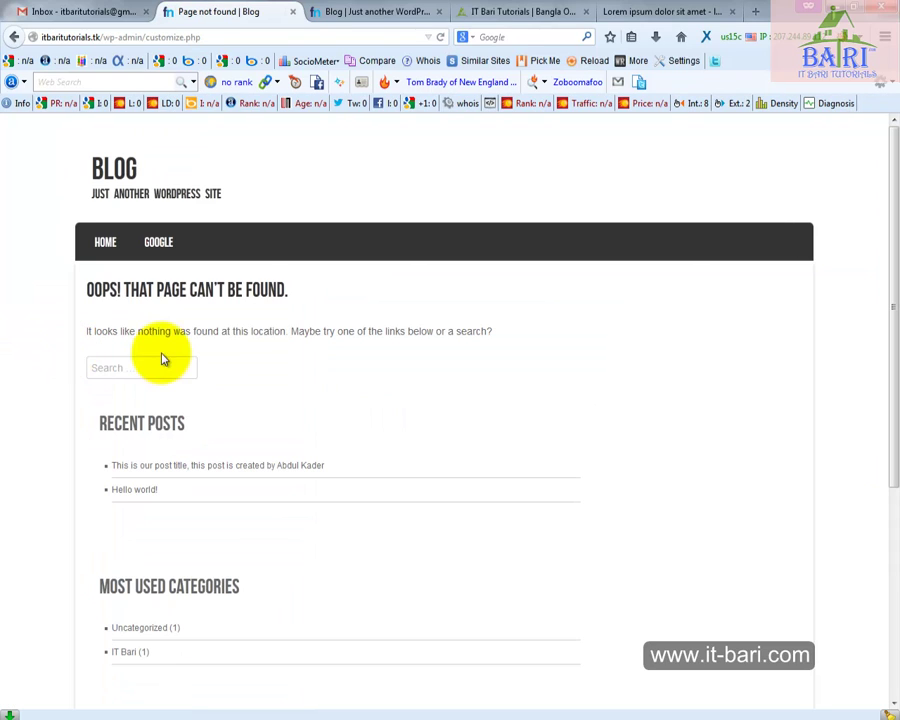
pyautogui.click(16, 37)
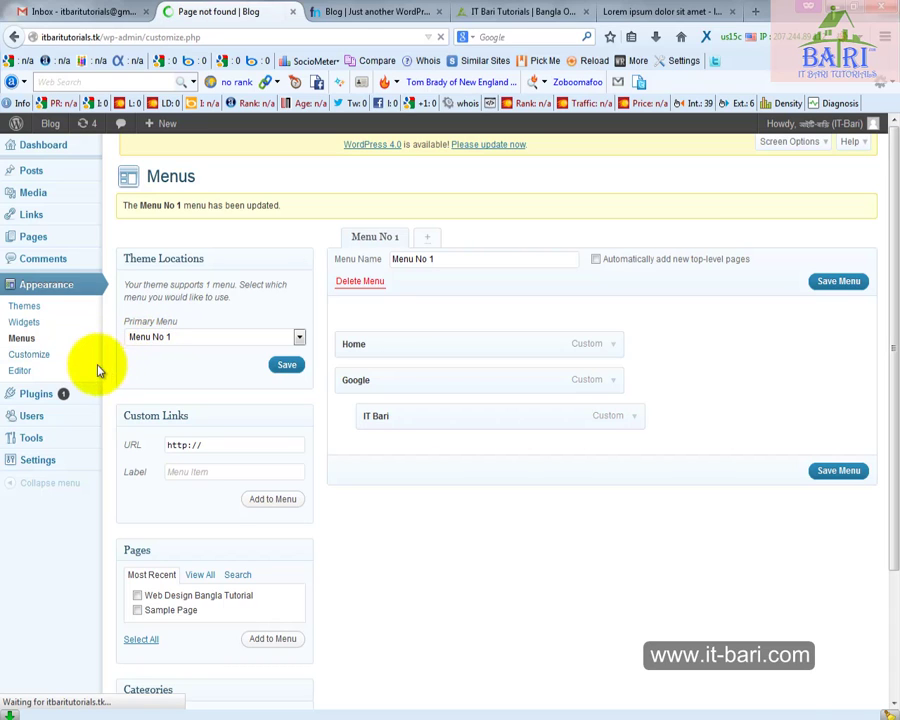
pyautogui.scroll(-3, 313, 367)
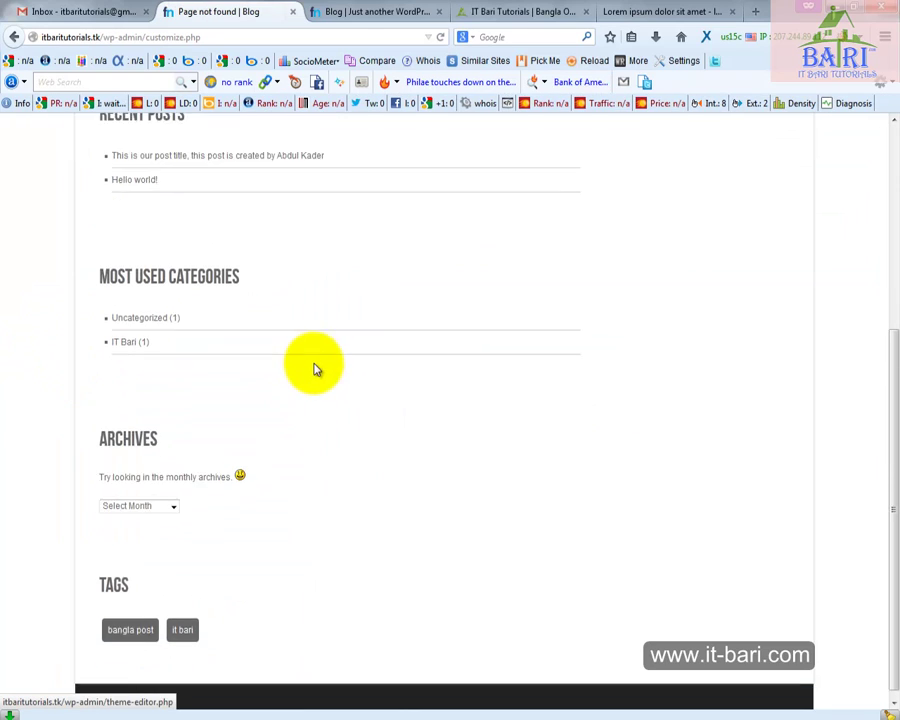
pyautogui.scroll(3, 333, 363)
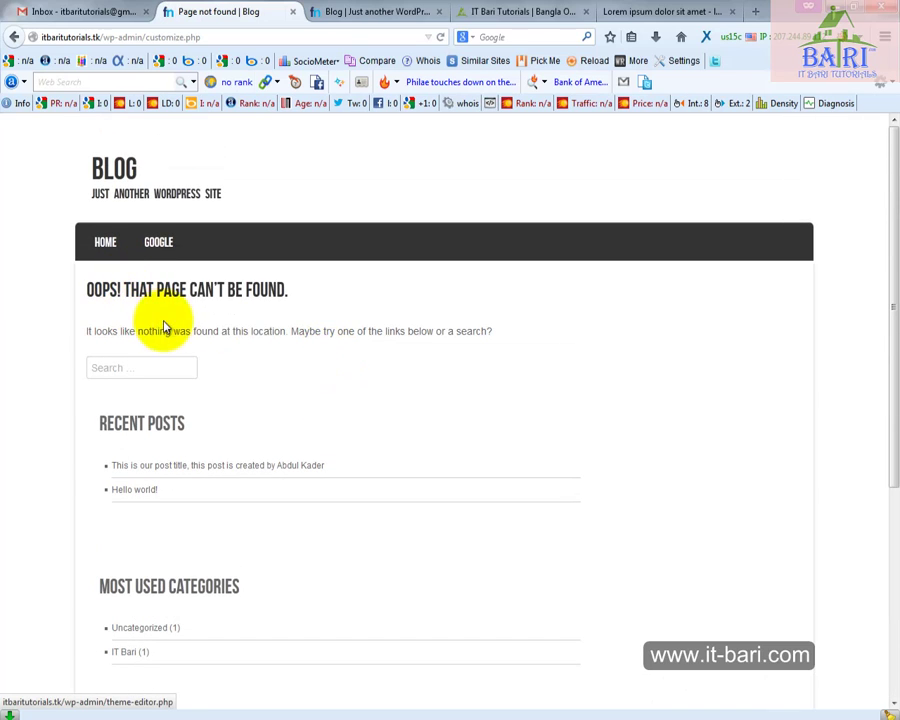
pyautogui.scroll(-3, 327, 547)
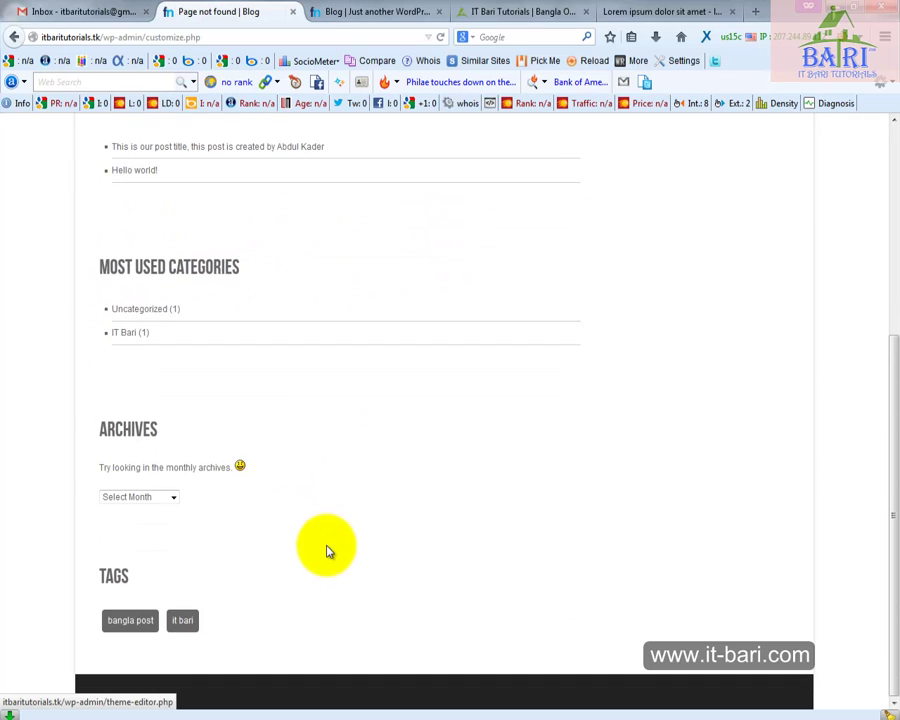
pyautogui.scroll(3, 327, 547)
pyautogui.scroll(-3, 311, 457)
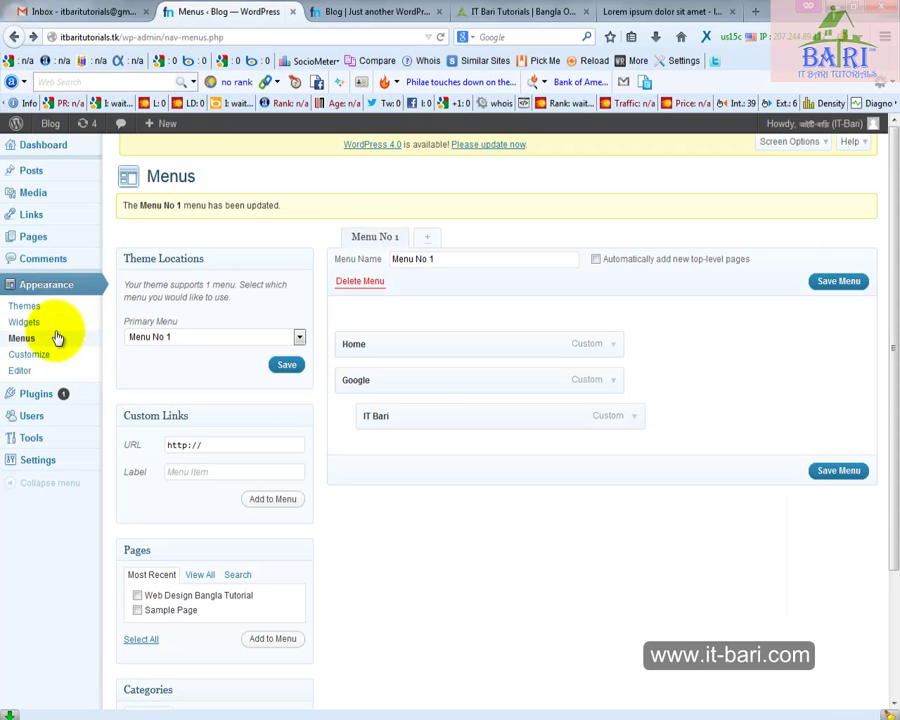
# - Examine the site title, tagline and page layout on the live blog's home page
pyautogui.click(351, 16)
pyautogui.scroll(2, 290, 180)
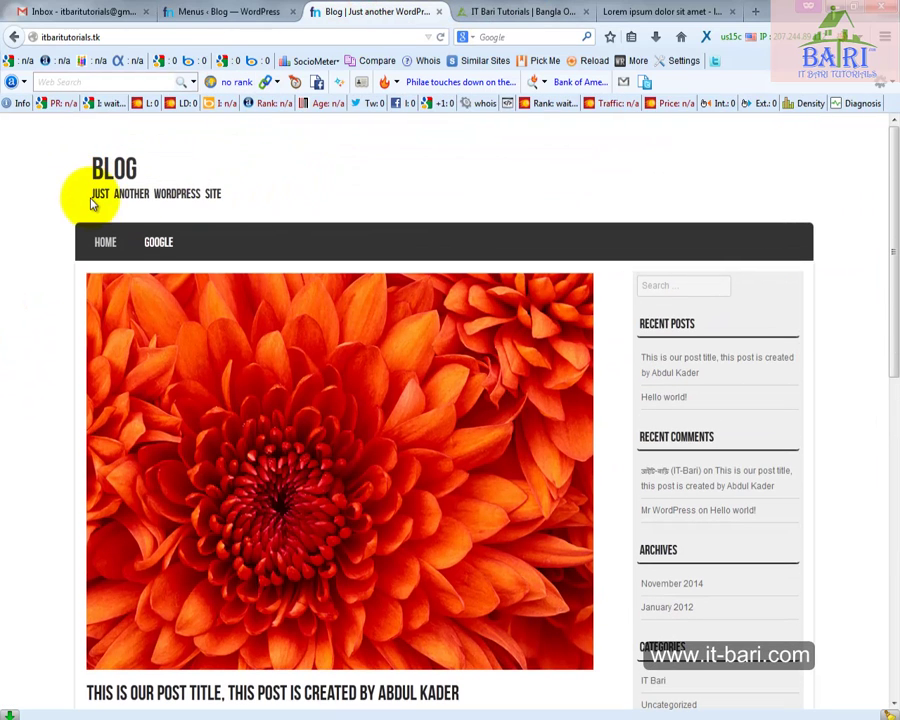
pyautogui.moveTo(90, 195); pyautogui.dragTo(216, 194)
pyautogui.click(280, 194)
pyautogui.scroll(-3, 345, 178)
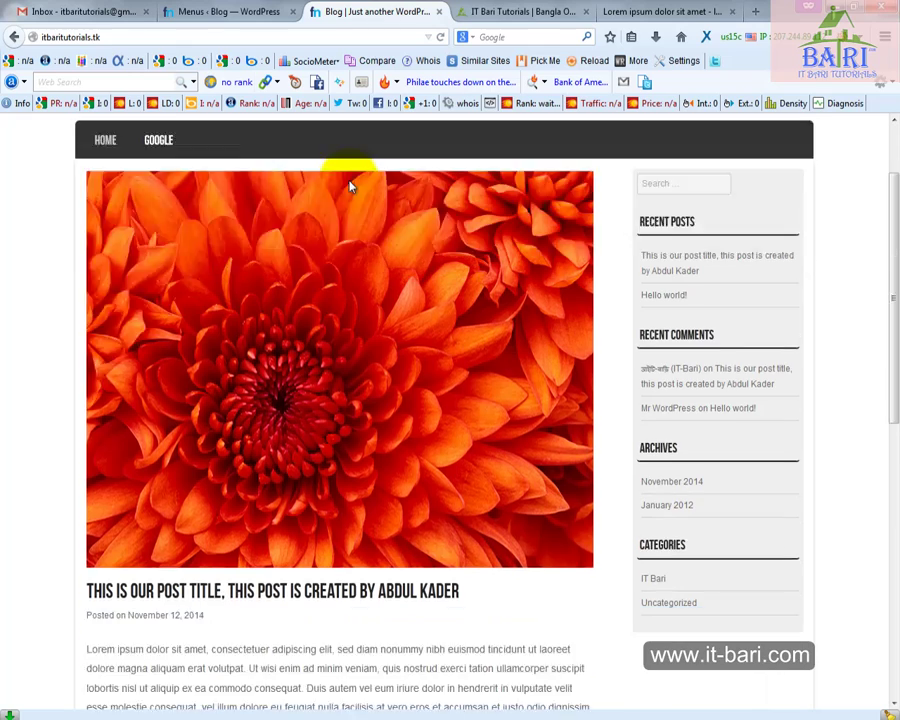
pyautogui.scroll(3, 245, 125)
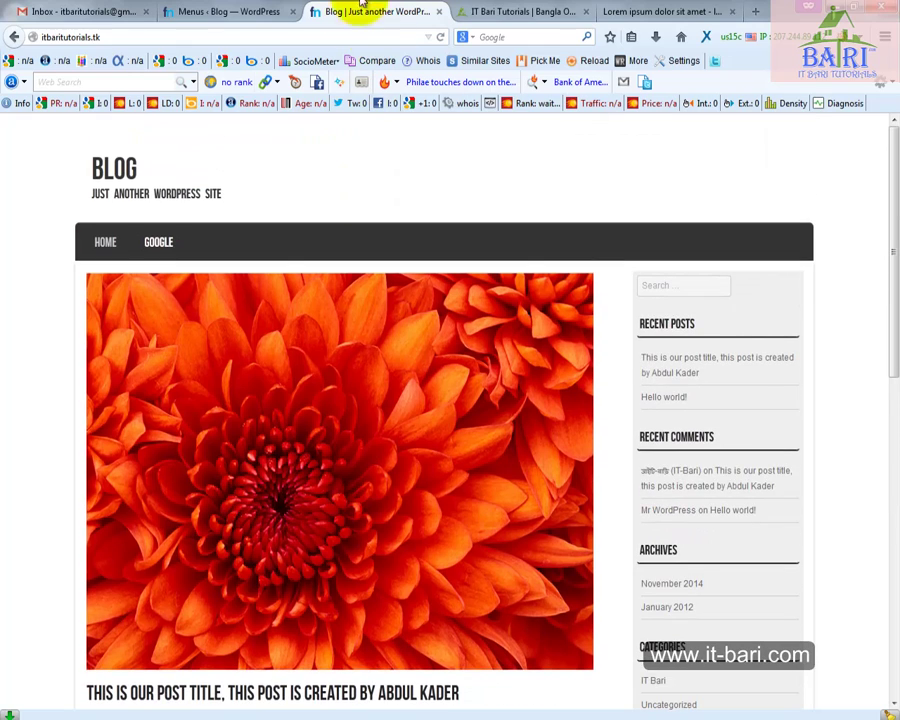
# - Open the theme editor and examine the Striker stylesheet (style.css) and the list of template files
pyautogui.click(222, 12)
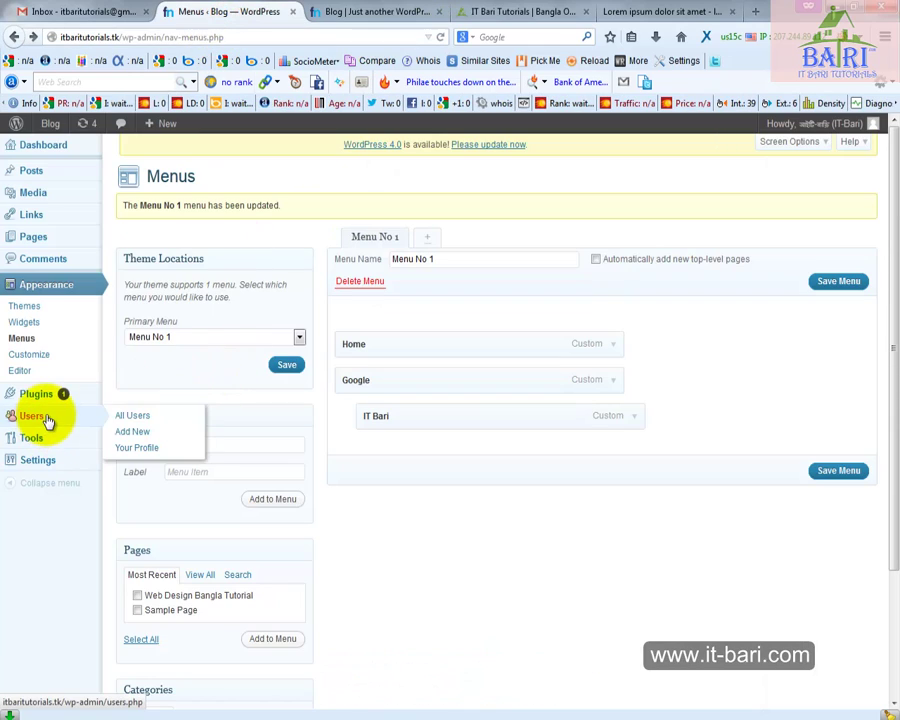
pyautogui.moveTo(64, 397)
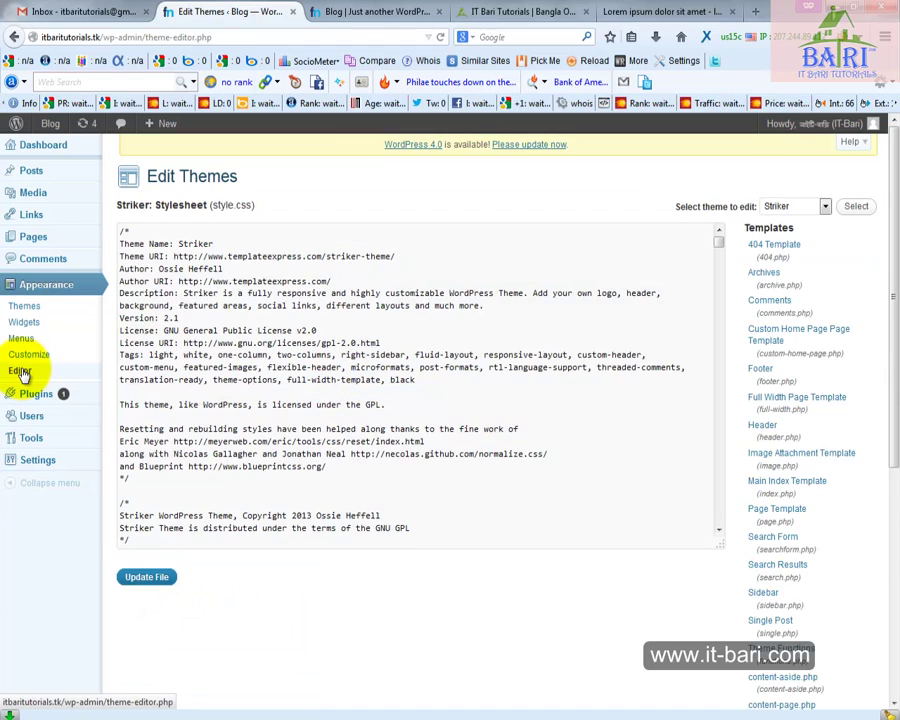
pyautogui.click(547, 419)
pyautogui.scroll(-4, 579, 514)
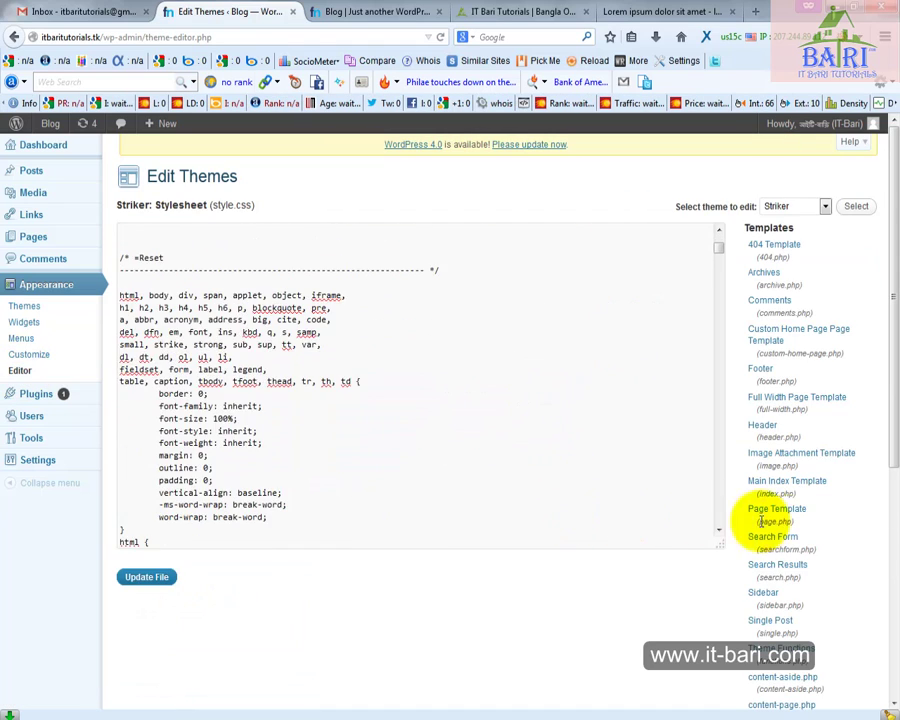
pyautogui.scroll(-4, 813, 472)
pyautogui.scroll(3, 810, 470)
pyautogui.scroll(1, 786, 266)
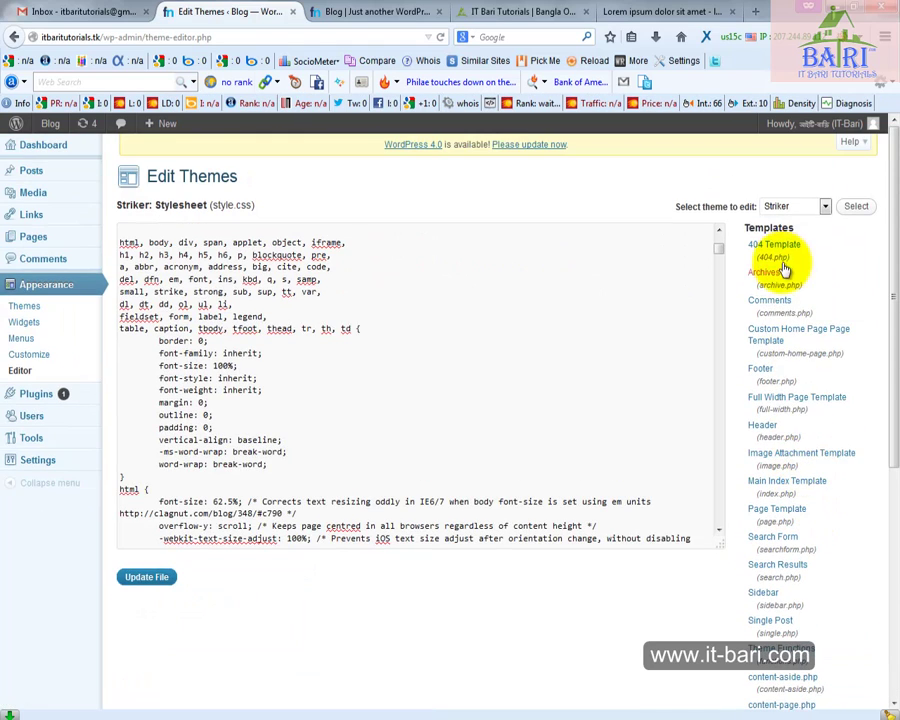
pyautogui.scroll(-4, 786, 616)
pyautogui.scroll(3, 776, 568)
pyautogui.scroll(1, 775, 567)
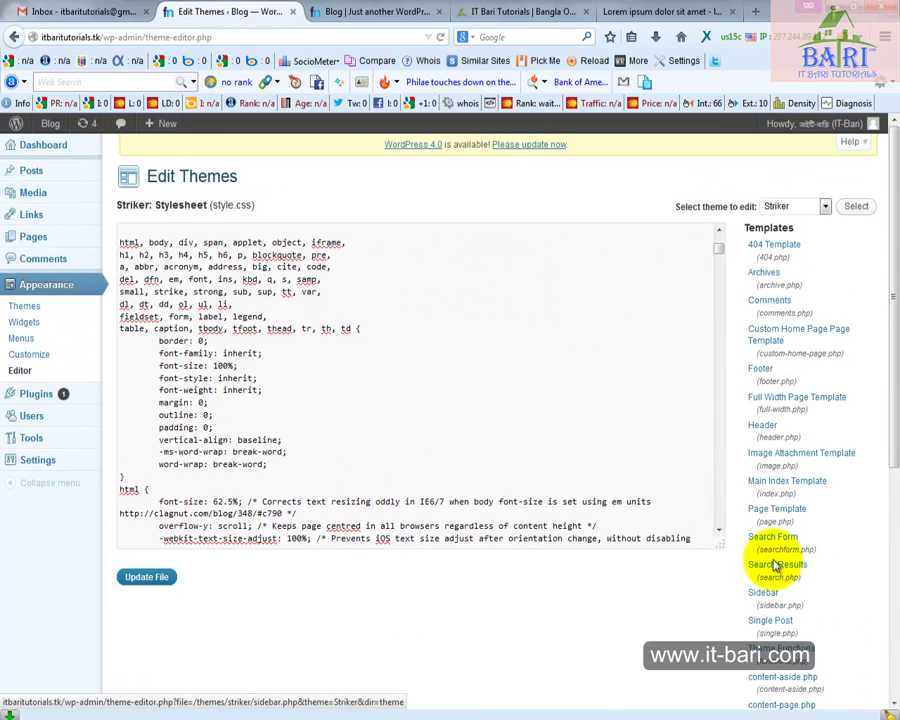